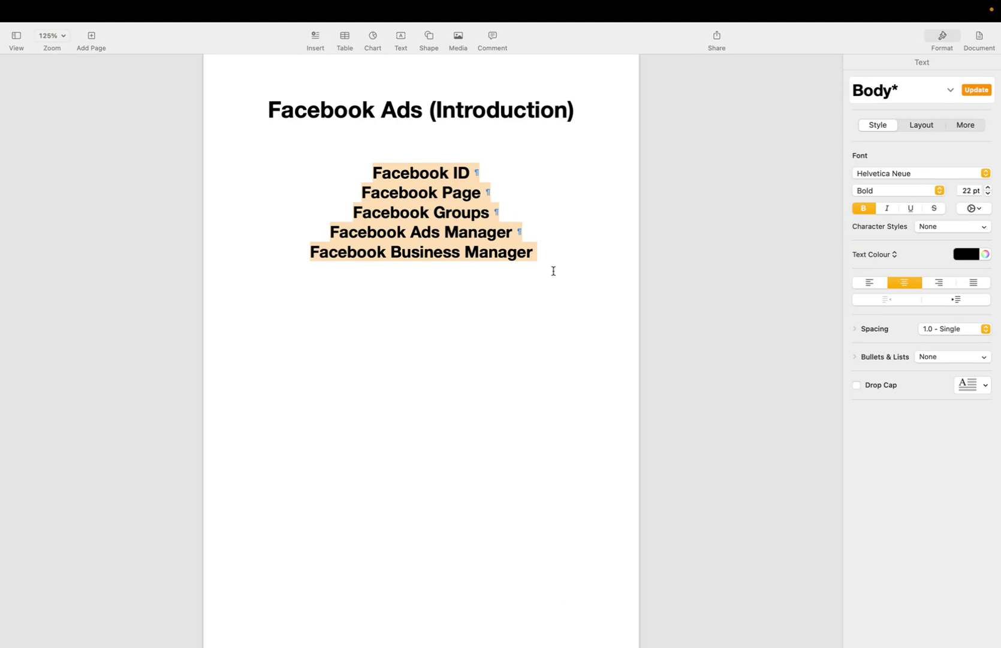
- Add the lines "Fb Id" and "Instagram XXX" beneath the list of Facebook topics, separated by blank lines
left_click(554, 271)
key("Return")
key("Return")
key("Return")
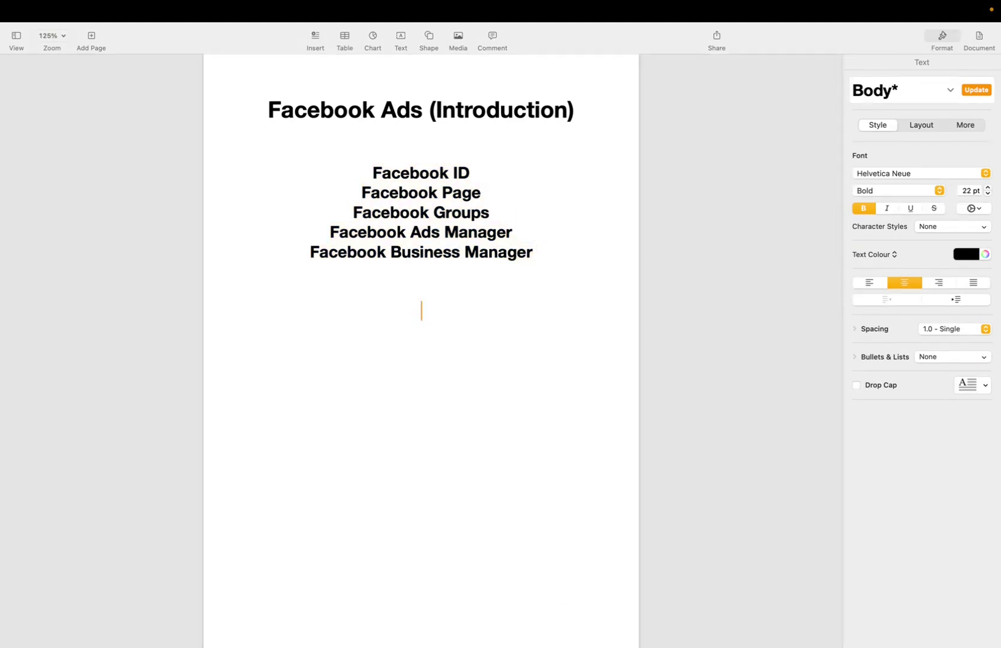
type("Fb Id")
key("Return")
type("instagram XXX")
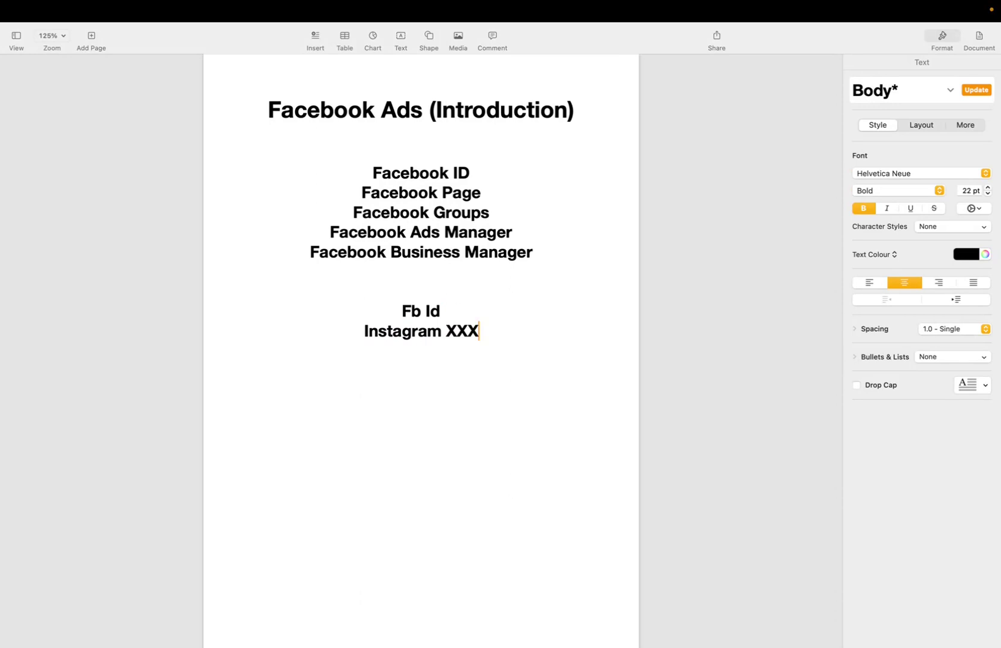
- Add the line "Fb id >> purani >> Prefer" below the Instagram line, after a blank line
key("Return")
key("Return")
type("Fb id >> pur")
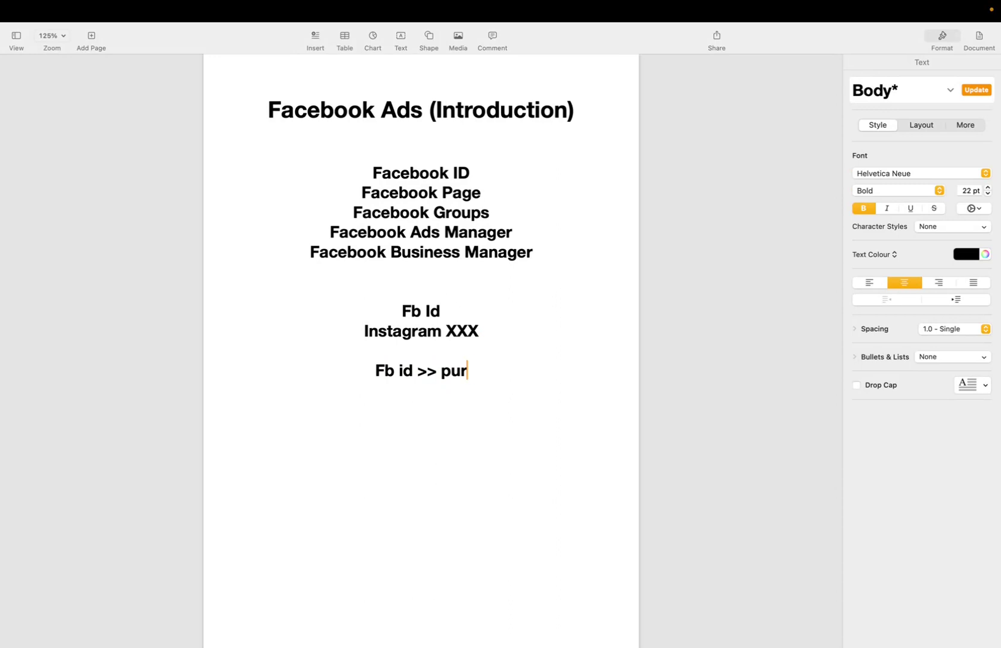
type("ani >> Prefer")
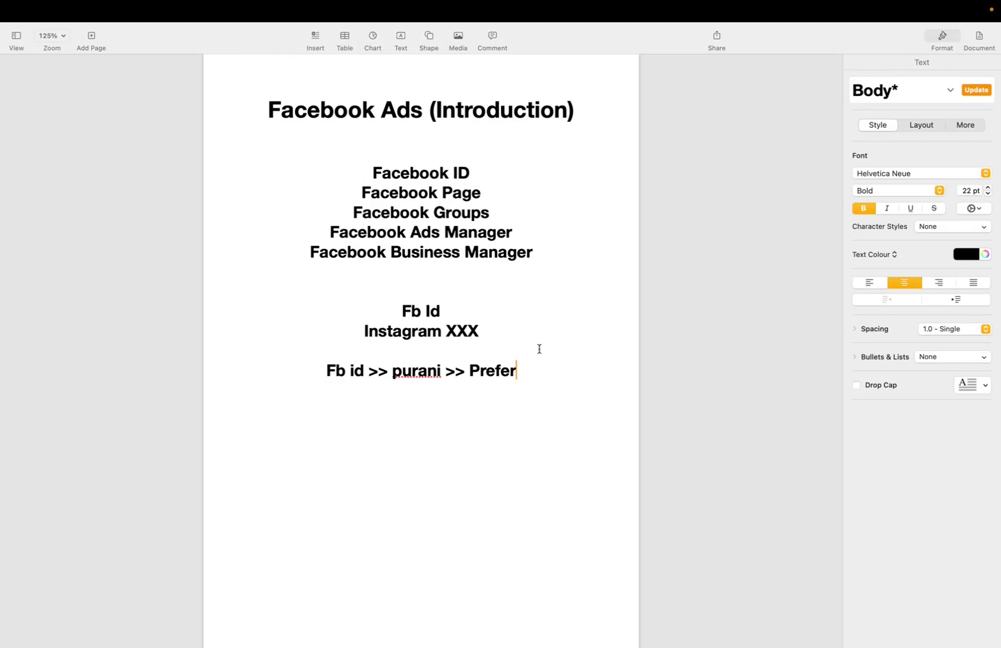
- Highlight the "Fb id >> purani >> Prefer" line and the "Facebook Page" entry to point them out
triple_click(405, 376)
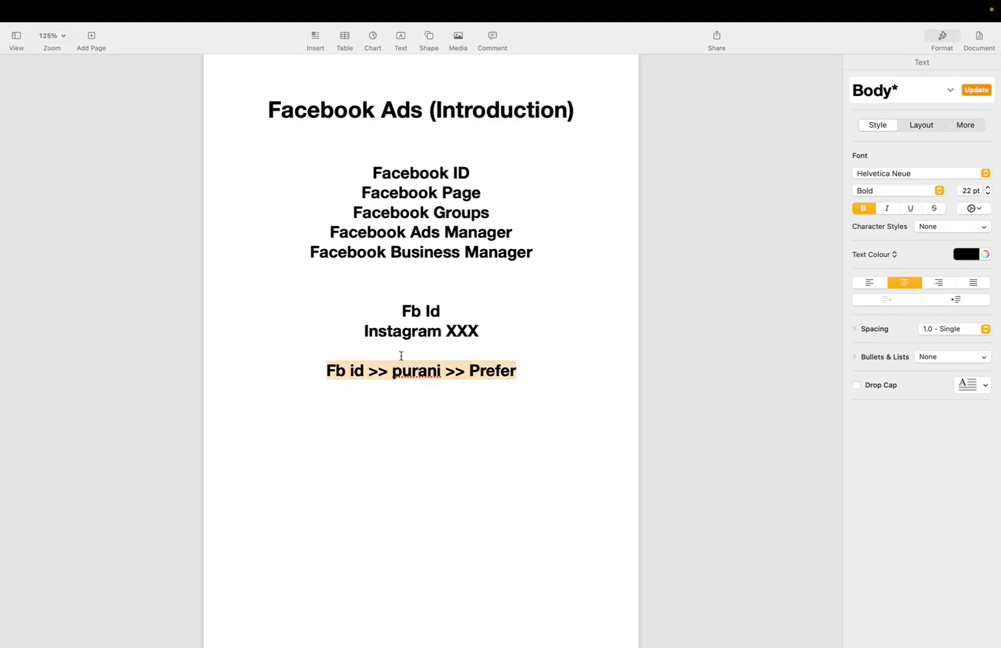
left_click_drag(351, 193, 487, 194)
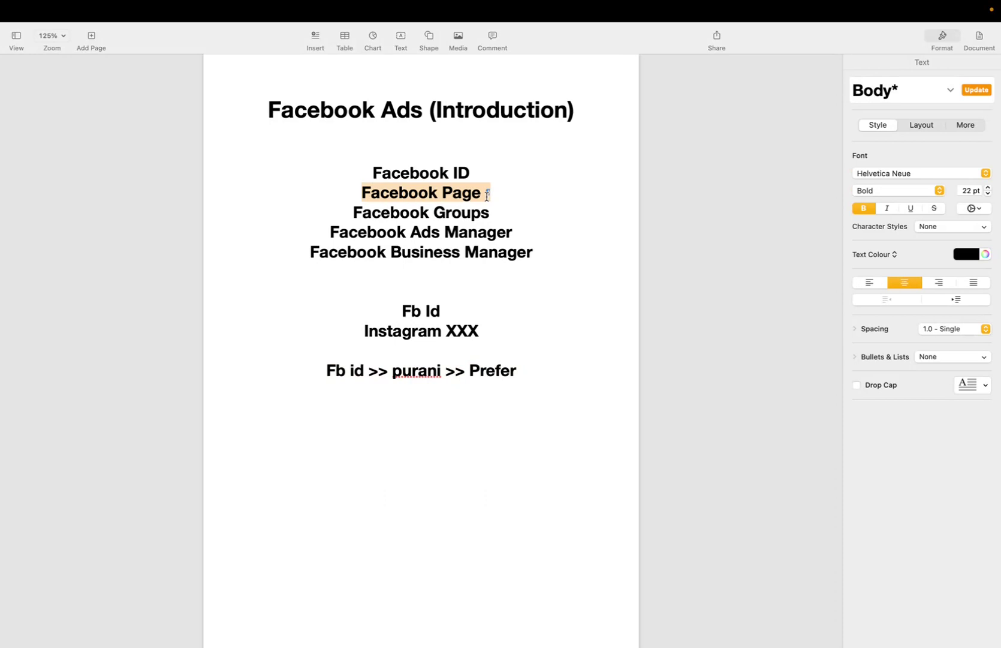
left_click(487, 195)
left_click_drag(487, 195, 355, 187)
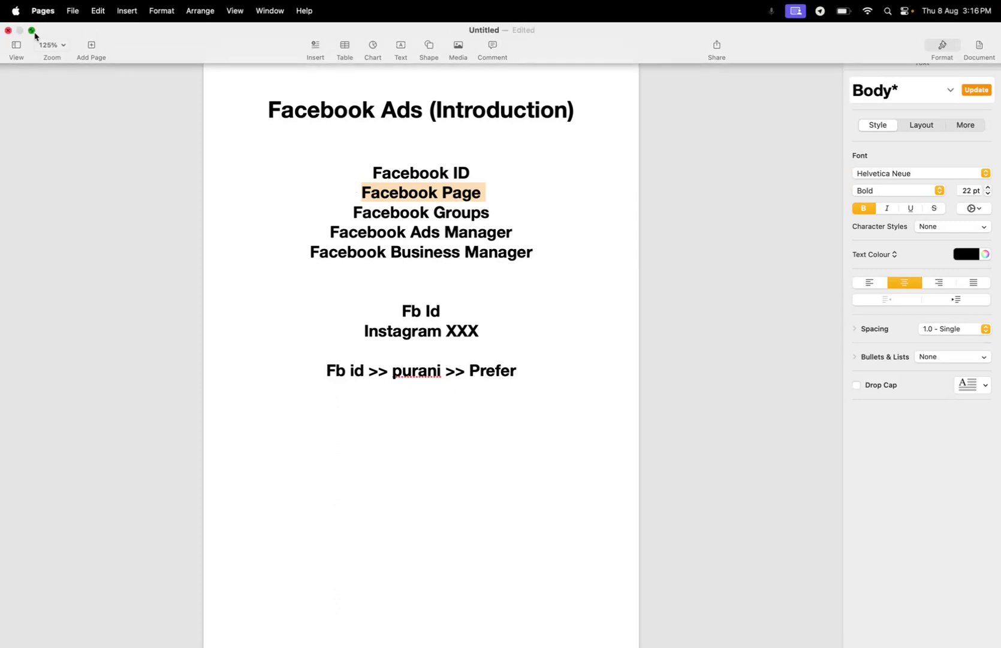
- Exit the document's full-screen view, switch to Google Chrome and open a window for another browser profile
left_click(32, 30)
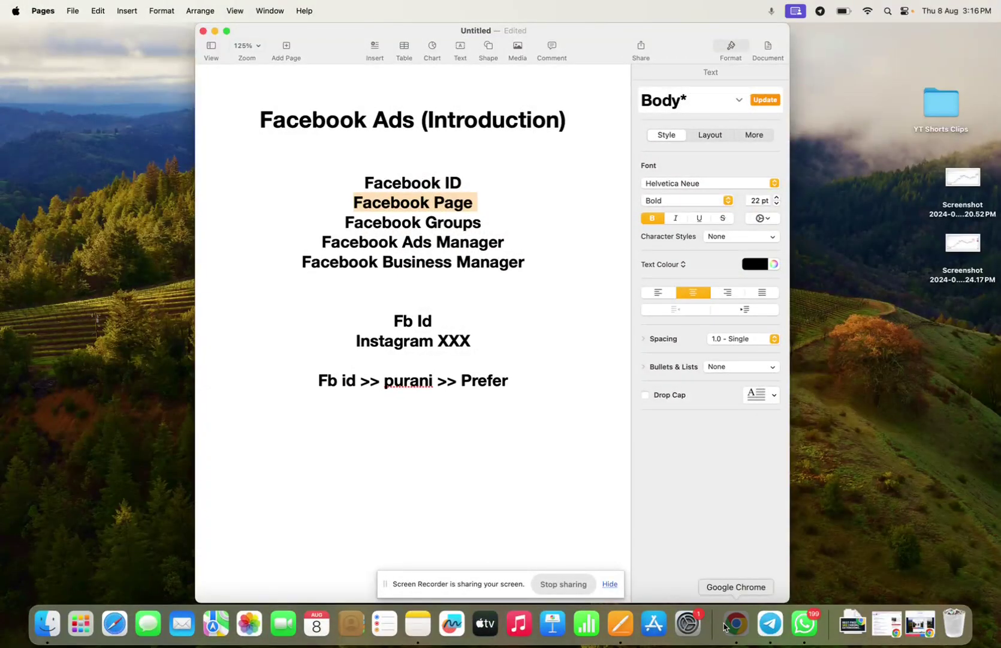
left_click(737, 624)
left_click(736, 624)
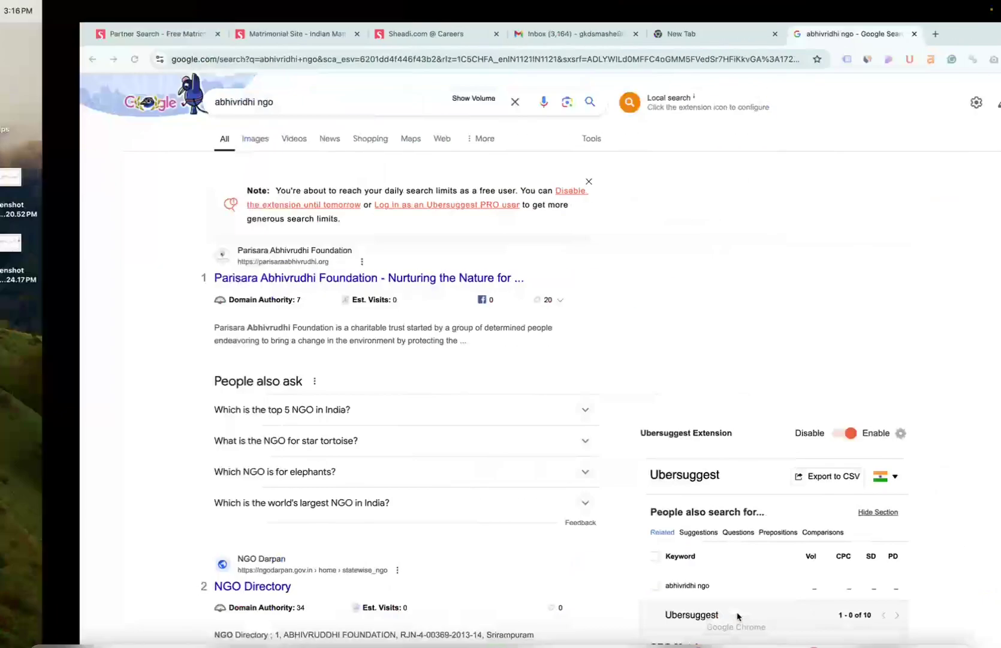
left_click(967, 60)
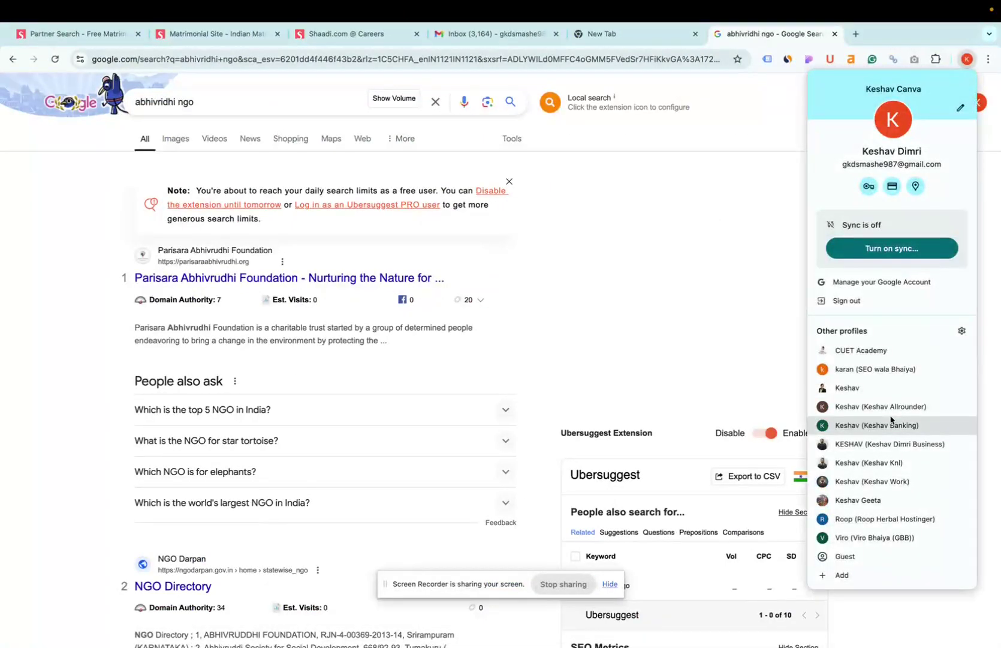
left_click(869, 388)
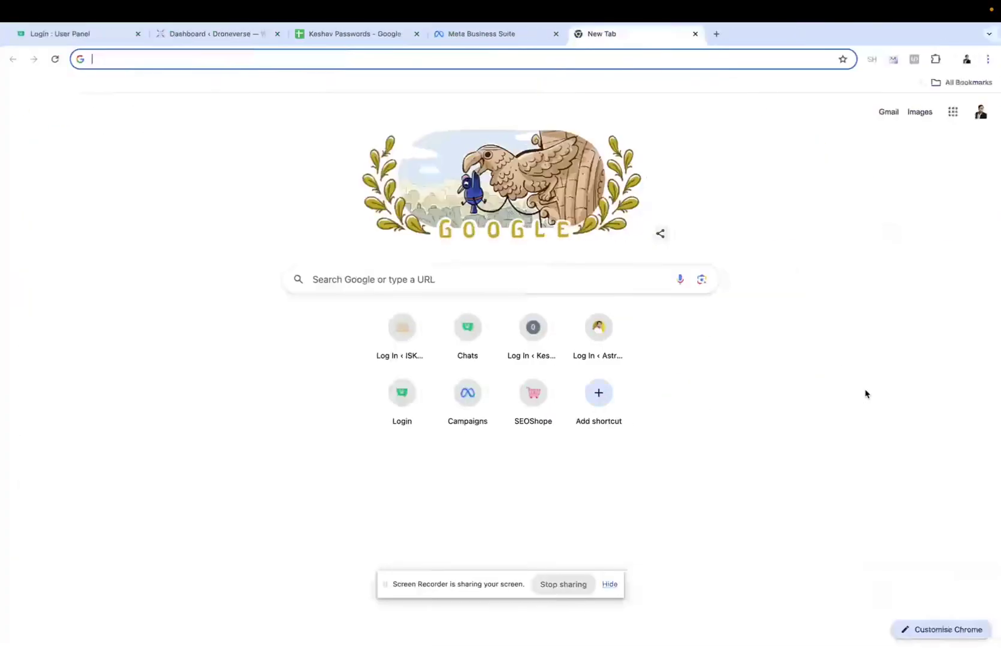
- Open facebook.com in the new tab and hide the screen-sharing notice
type("fac")
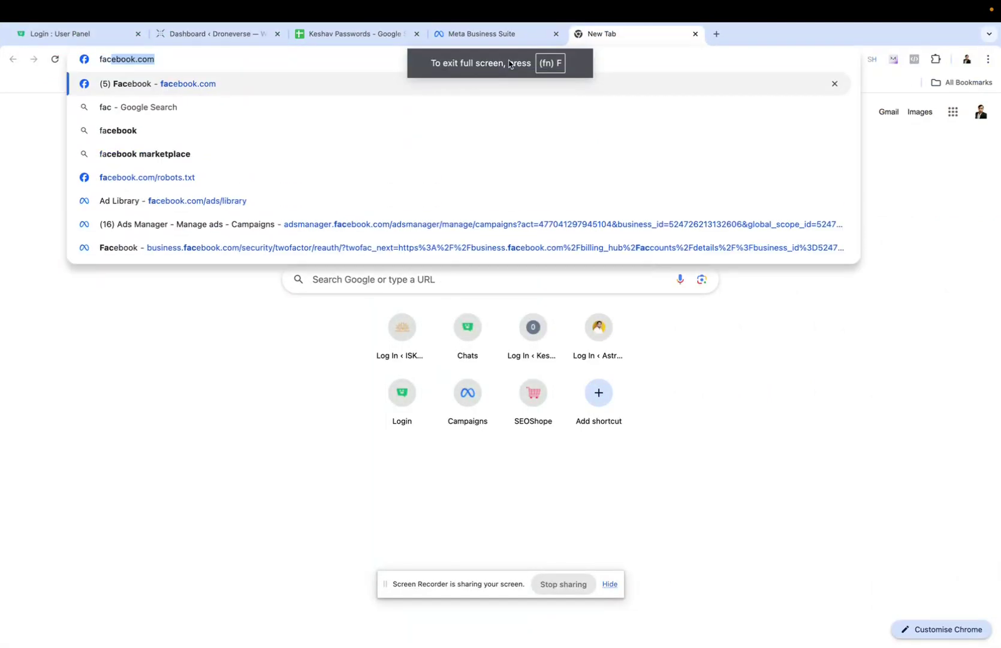
key("Return")
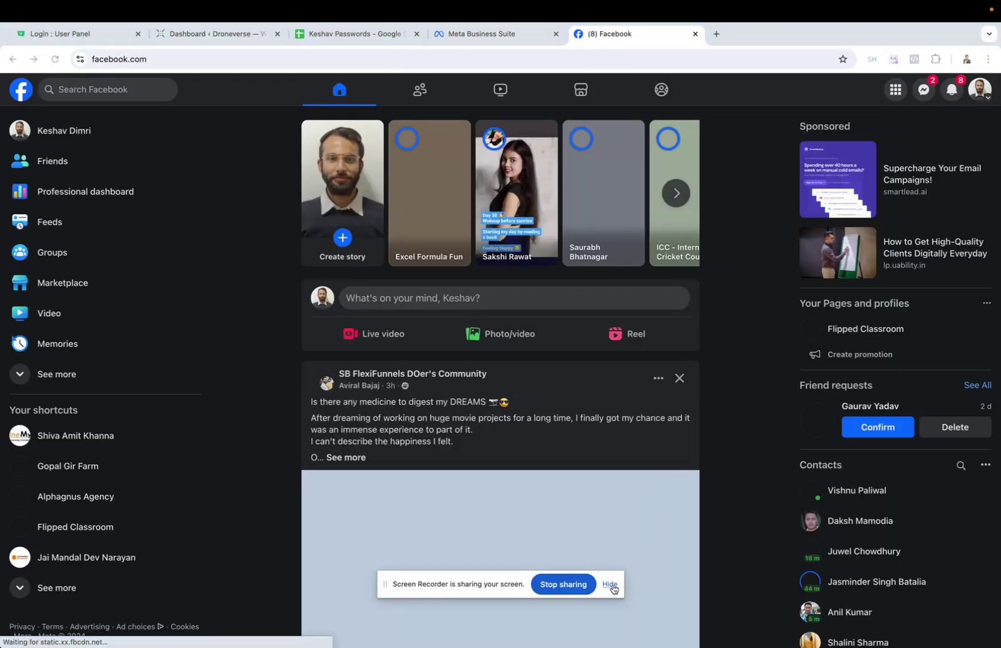
left_click(611, 585)
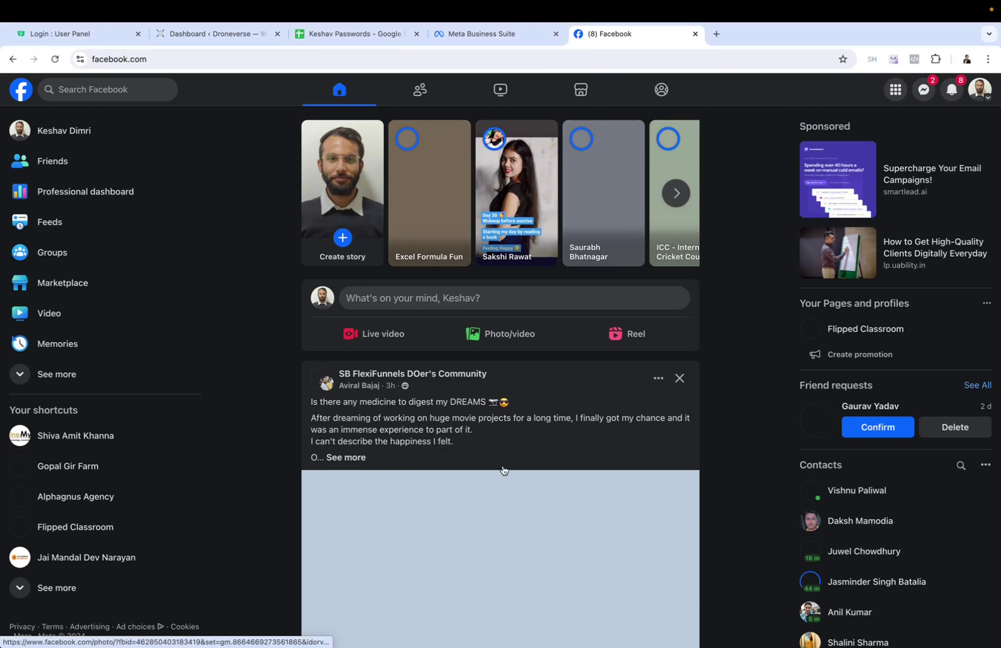
- Find the sponsored Google Ads post in the Facebook feed and open the advertiser's page
scroll(504, 470, "down", 10)
scroll(503, 469, "down", 6)
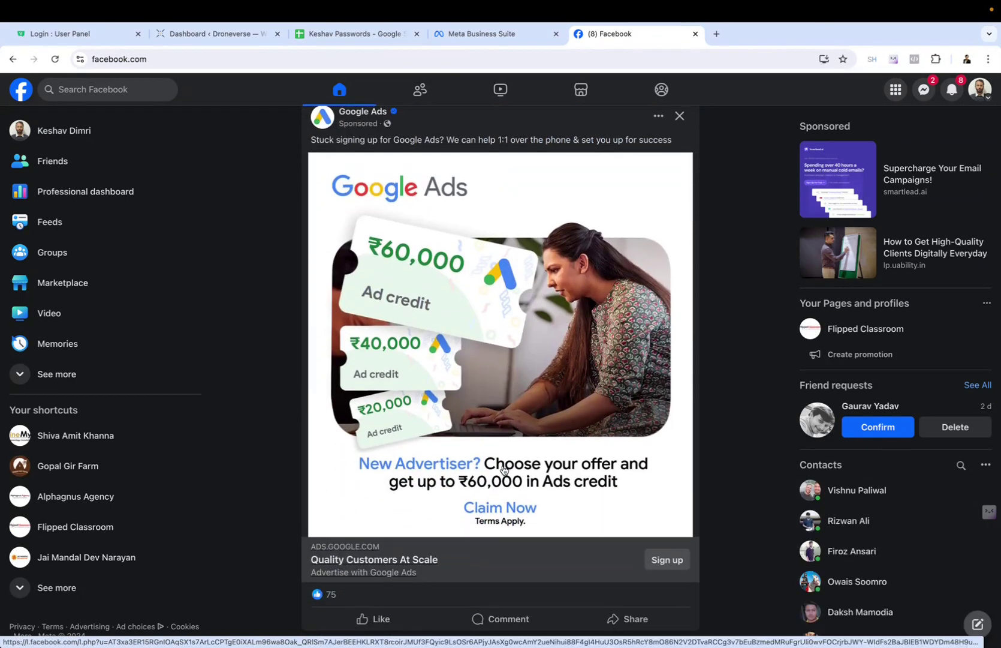
left_click(377, 114)
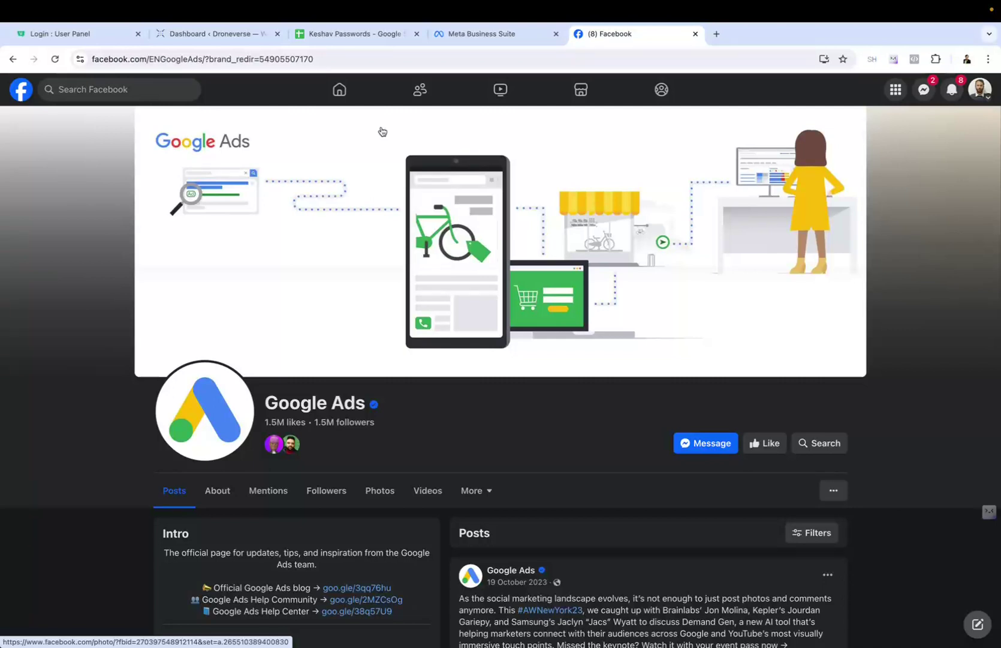
- Examine the expanded list of all profiles and Pages linked to the Facebook account, then close it
left_click(979, 92)
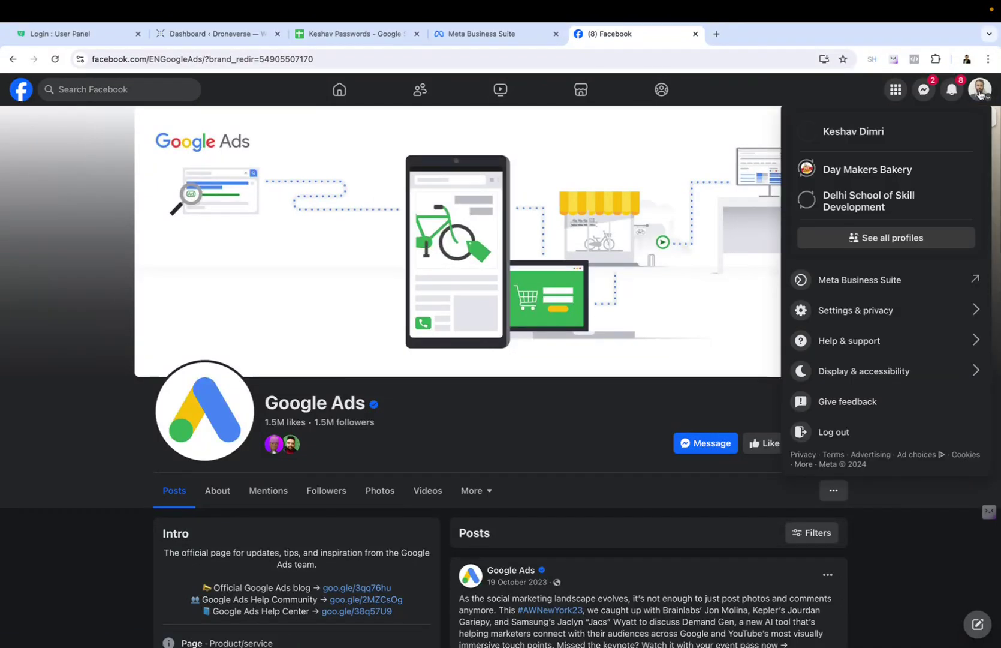
left_click(864, 238)
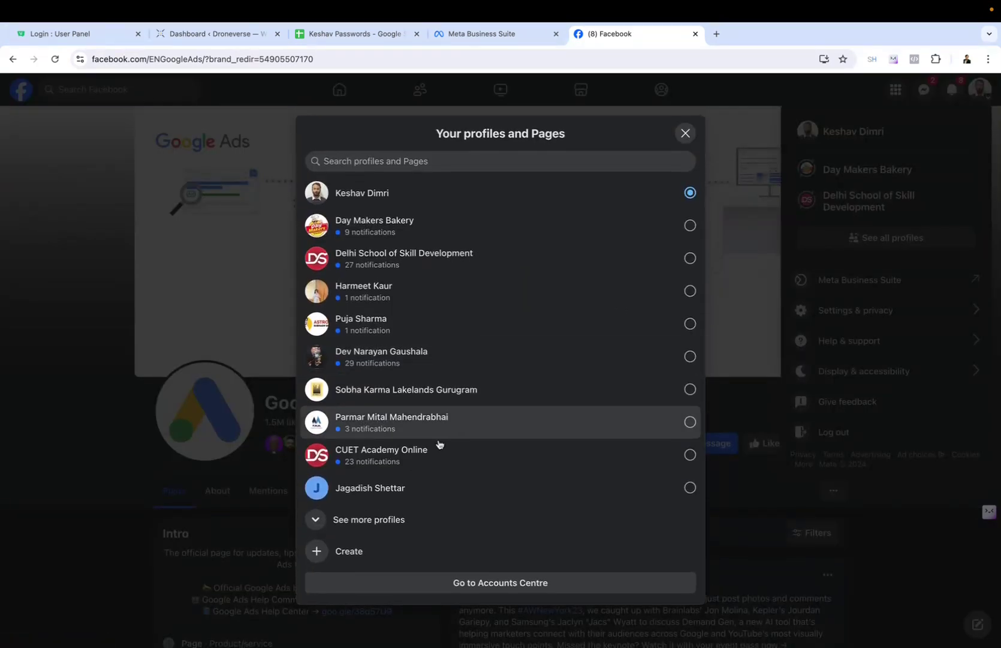
left_click(386, 514)
scroll(487, 384, "down", 5)
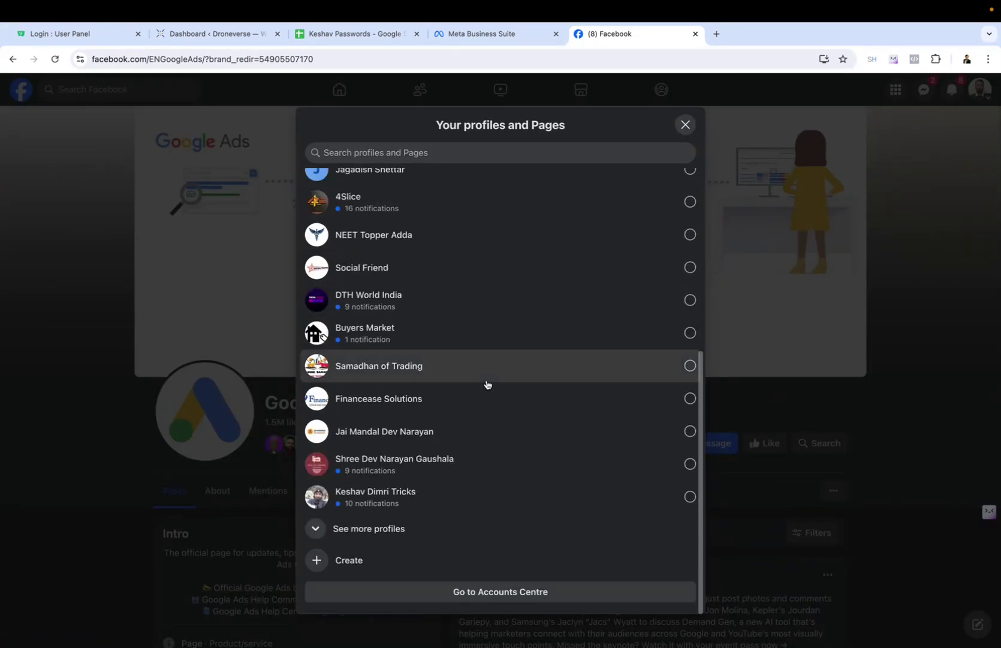
left_click(391, 529)
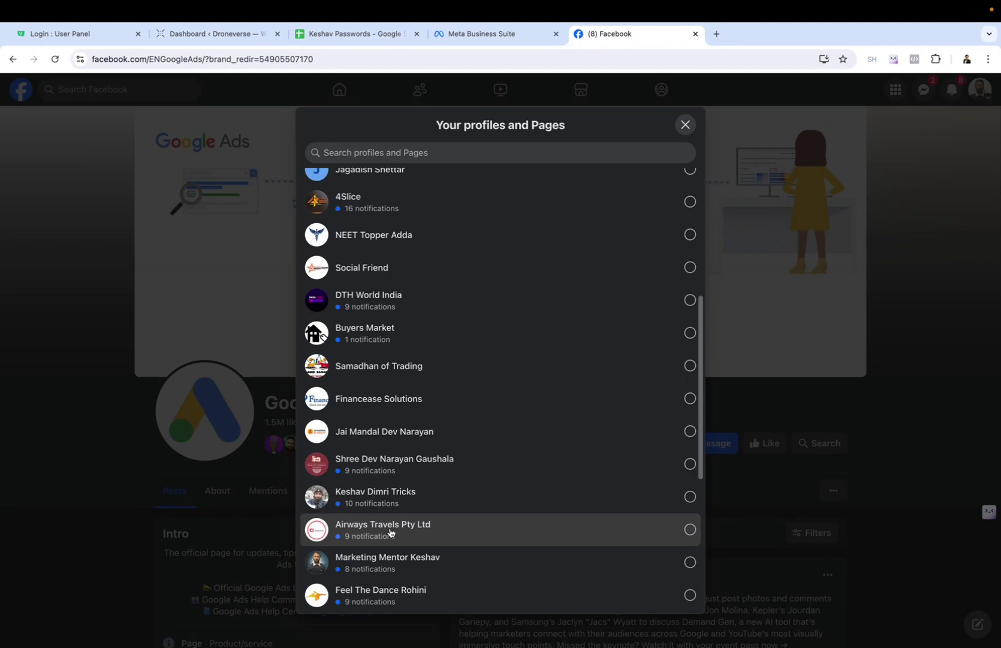
scroll(390, 532, "up", 5)
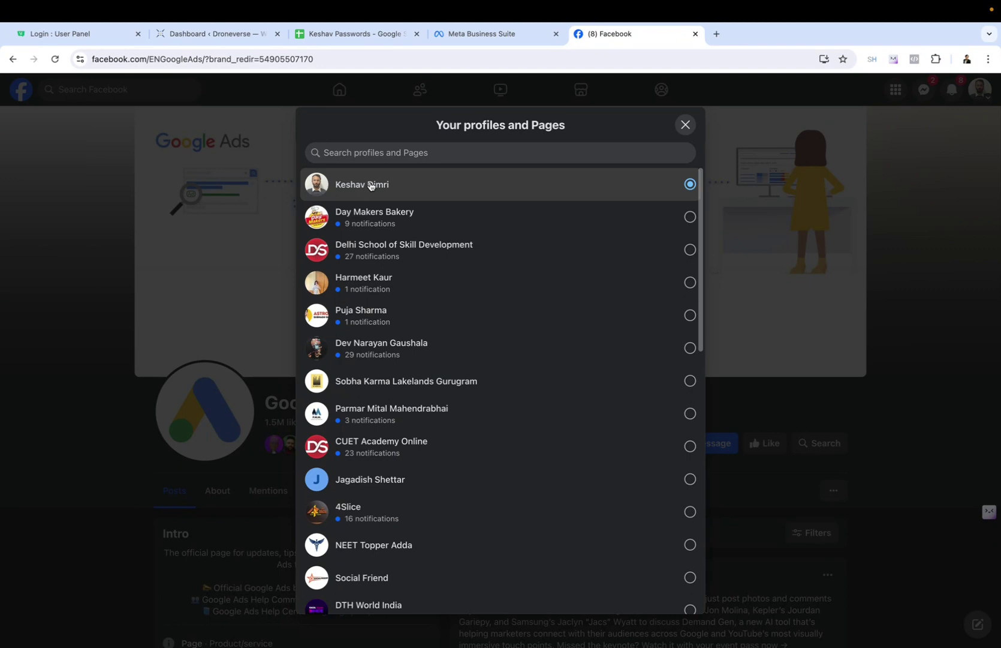
scroll(414, 406, "down", 5)
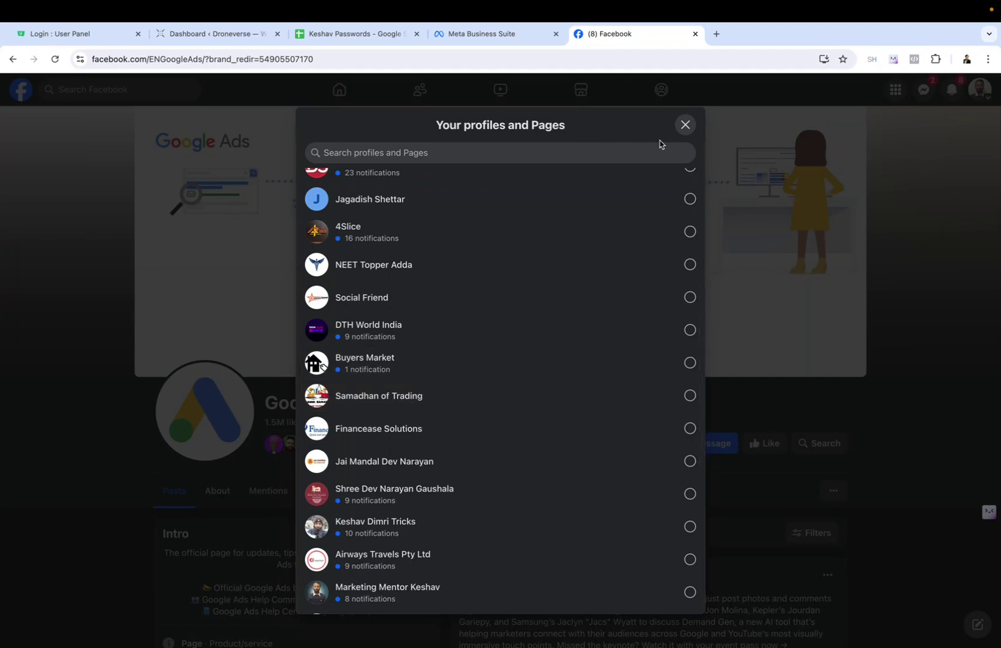
left_click(684, 125)
- Switch back to the Pages document and highlight the "Facebook ID" and "Facebook Page" entries in the list
key("super+Tab")
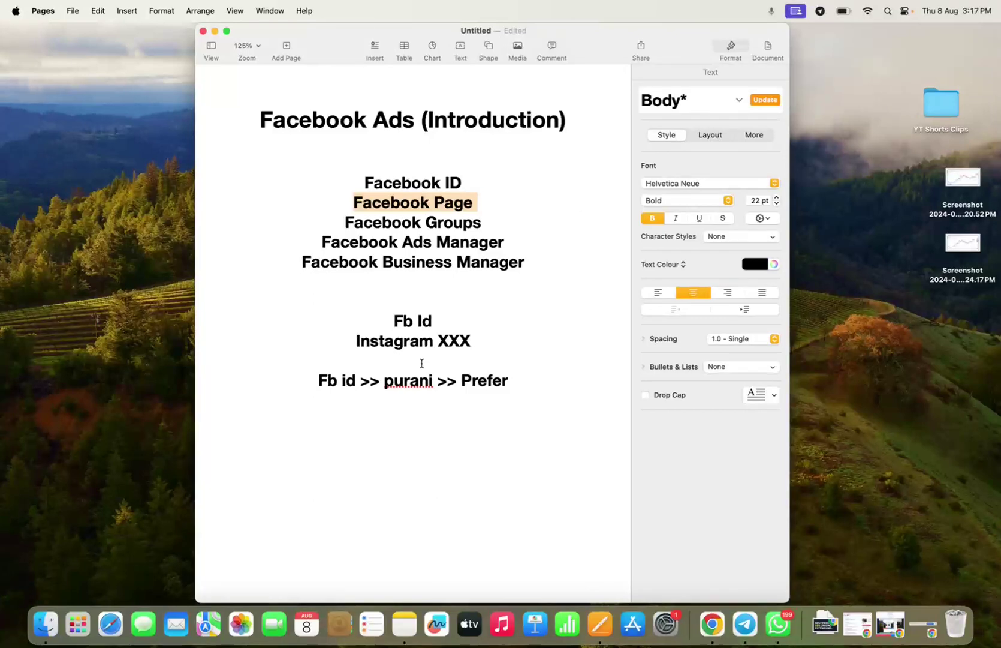
left_click(511, 384)
left_click(494, 209)
left_click_drag(494, 209, 351, 184)
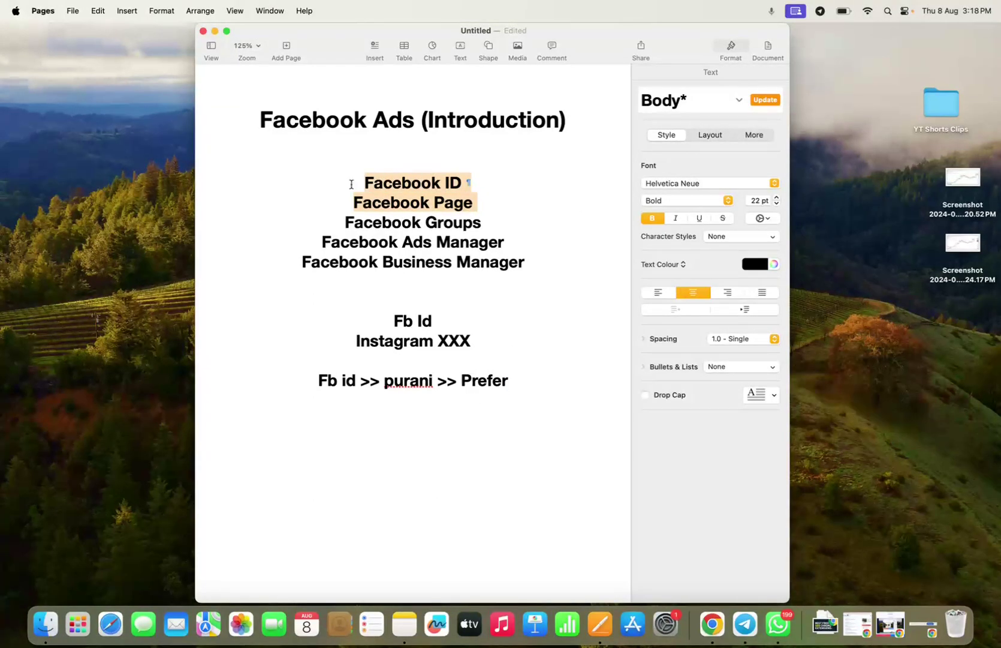
- Add the line "Facebook ID: User" below the "Prefer" line, after a blank line
left_click(510, 390)
key("Return")
key("Return")
type("Facebook ID")
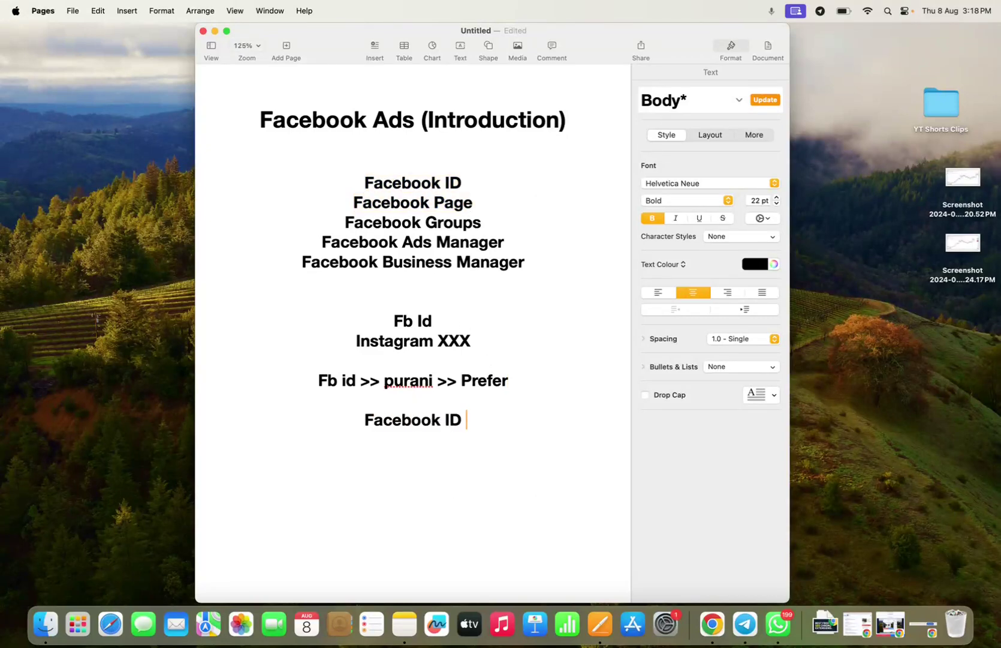
key("BackSpace")
type(": User")
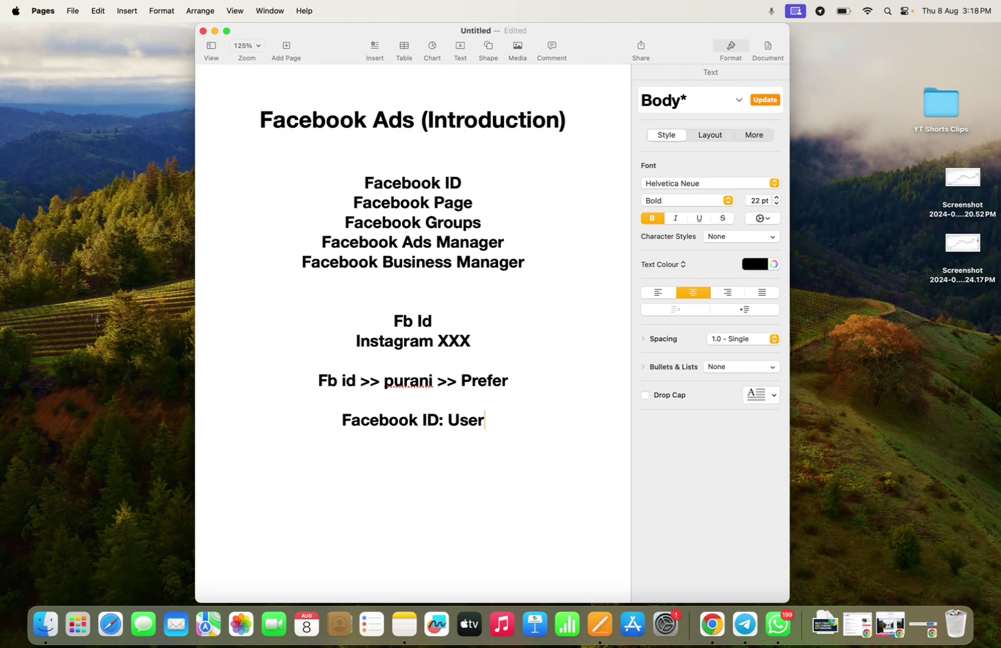
- Add the line "Page: Business" directly under the "Facebook ID: User" line
key("Return")
type("Page")
key("BackSpace")
key("BackSpace")
key("BackSpace")
type("age: Business")
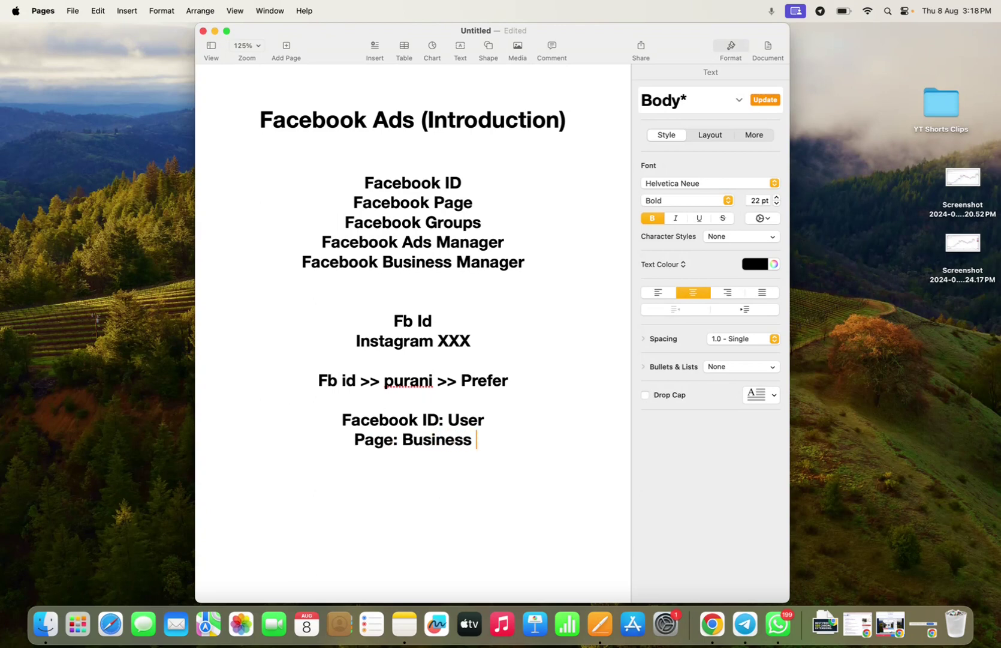
- Start a new example line after a blank line with a person's first name followed by ">> XYZ"
key("Return")
type("B")
key("BackSpace")
type("Mohit")
key("shift+alt+Left")
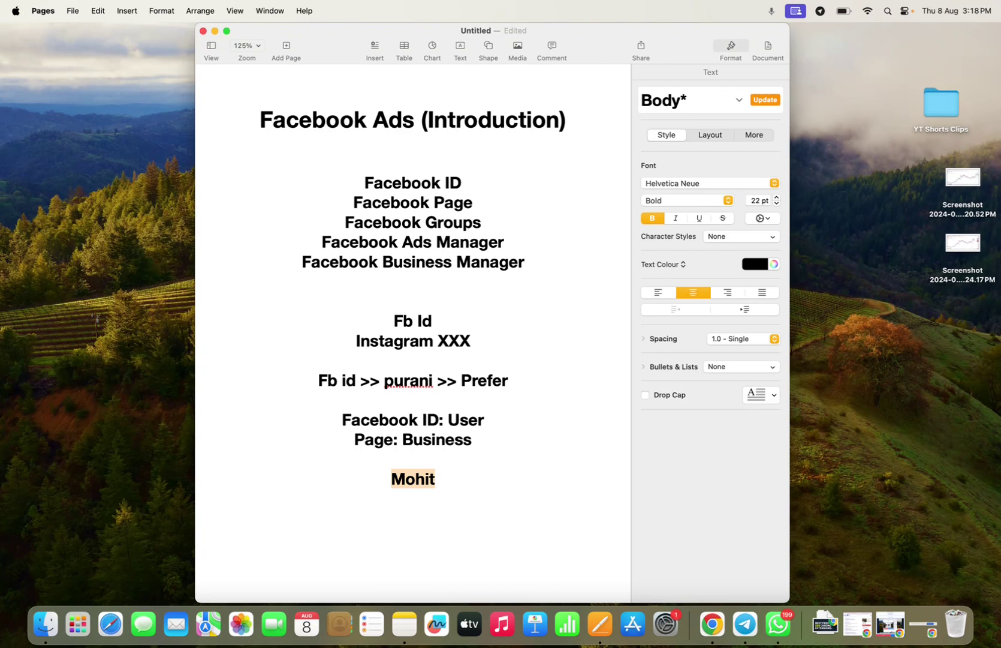
key("Right")
type(">>")
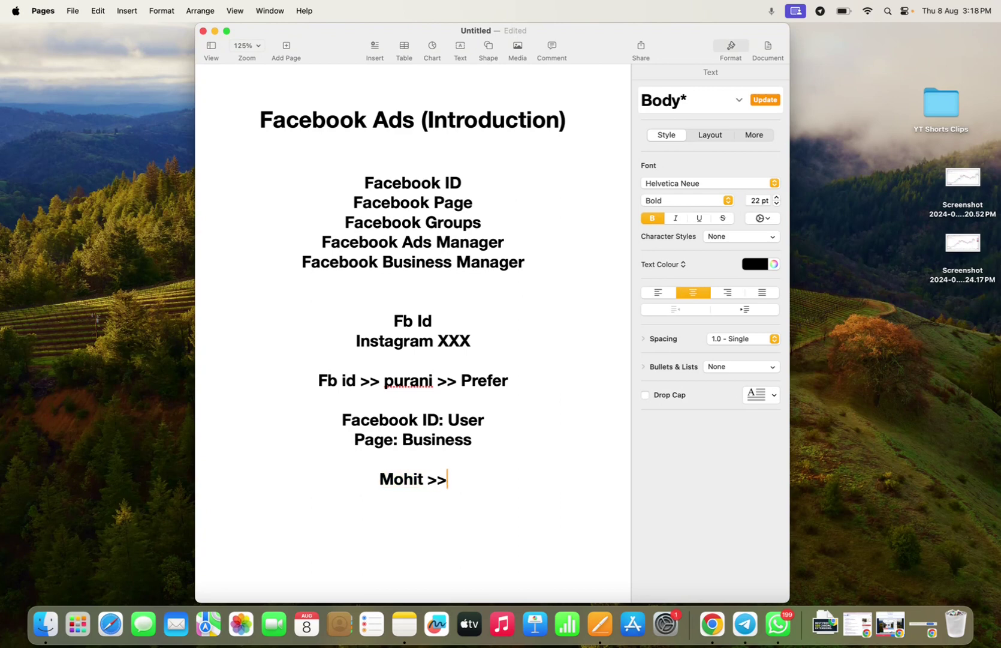
type(" XY")
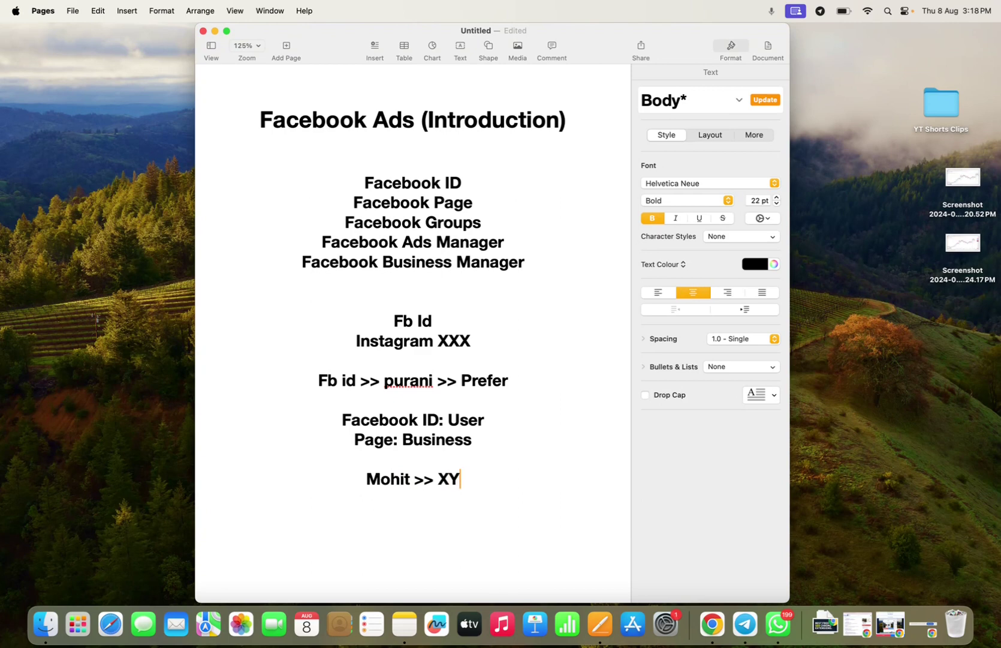
type("Z")
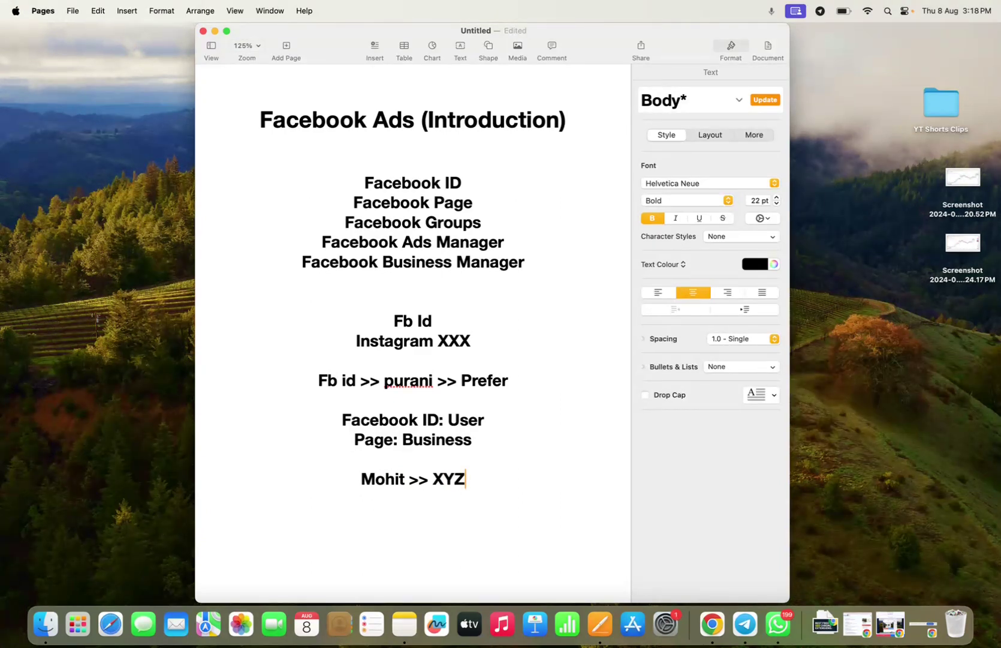
- Extend the example line after "XYZ" with "Pvt Limited >> XXXXX"
type(" Pvt Limit")
key("BackSpace")
type("ed")
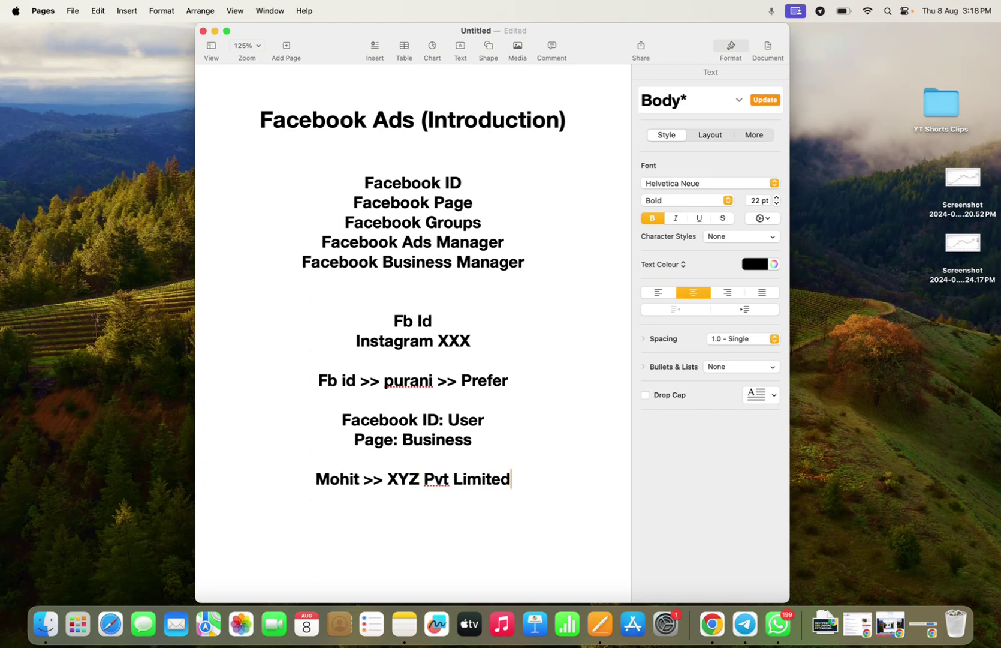
type(" >> XXXXX")
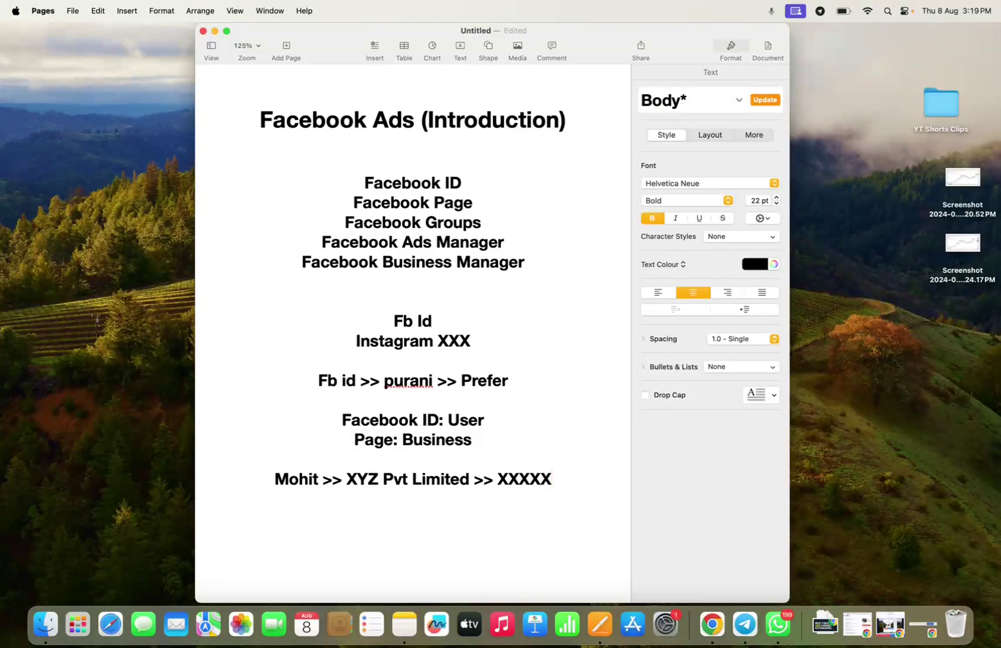
- Add the lines "Passport" and "Driving" below the example line, after a blank line
key("Return")
type("passport")
key("Return")
type("Dr")
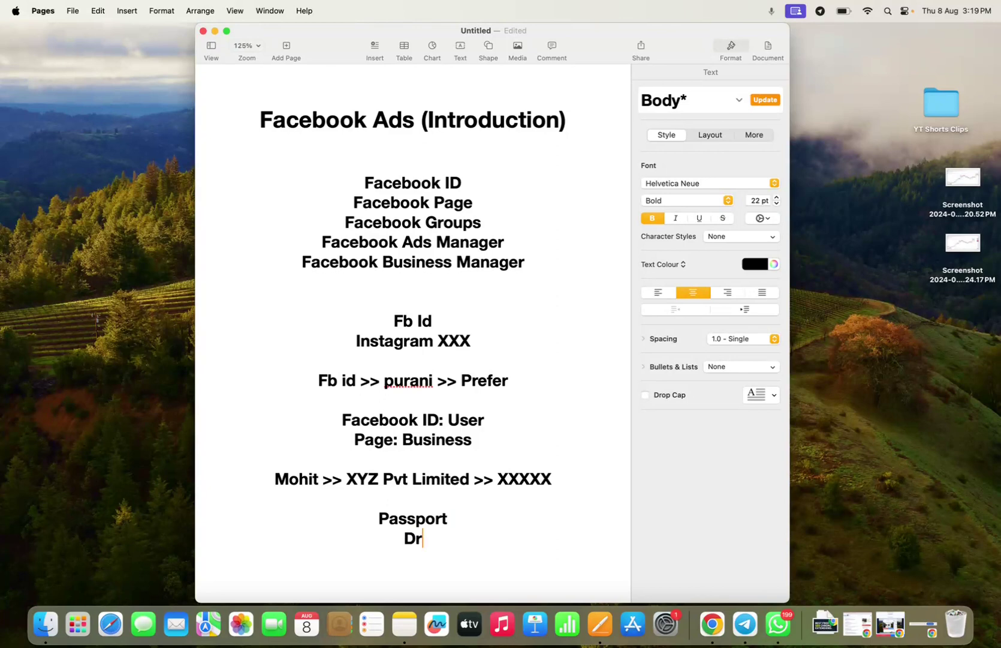
type("iving")
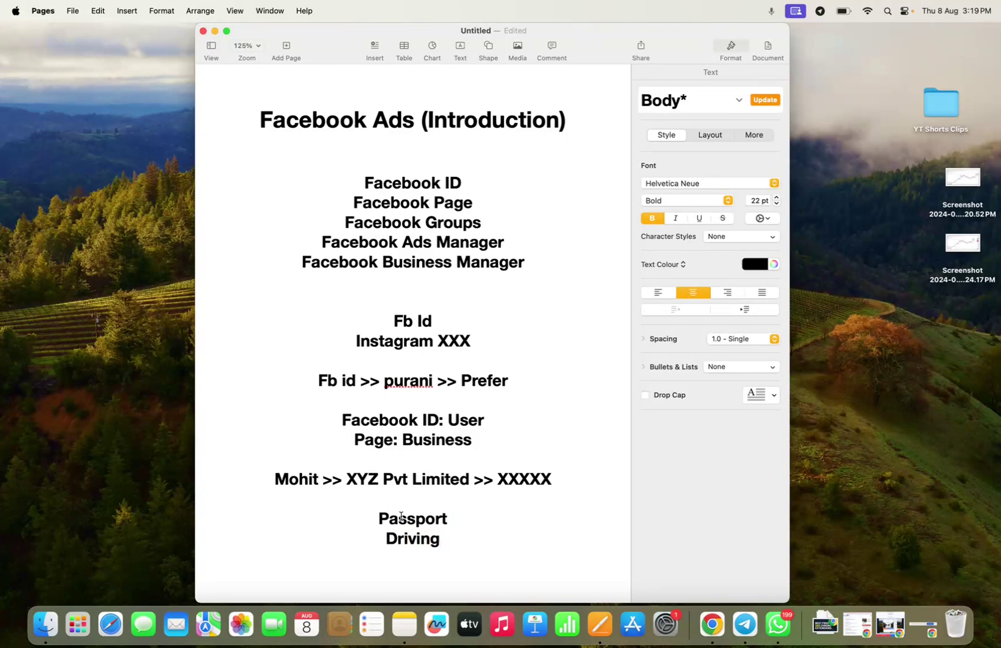
- Highlight the company name, the "XXXXX" text and the "Facebook Groups" line one after another in the notes
left_click_drag(352, 483, 485, 479)
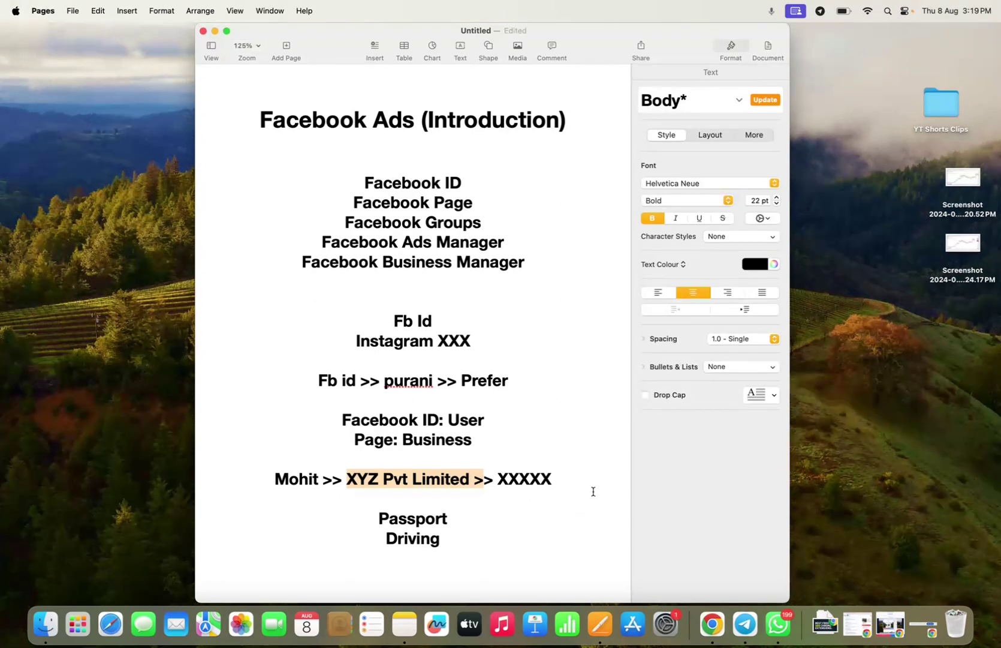
left_click_drag(569, 489, 513, 489)
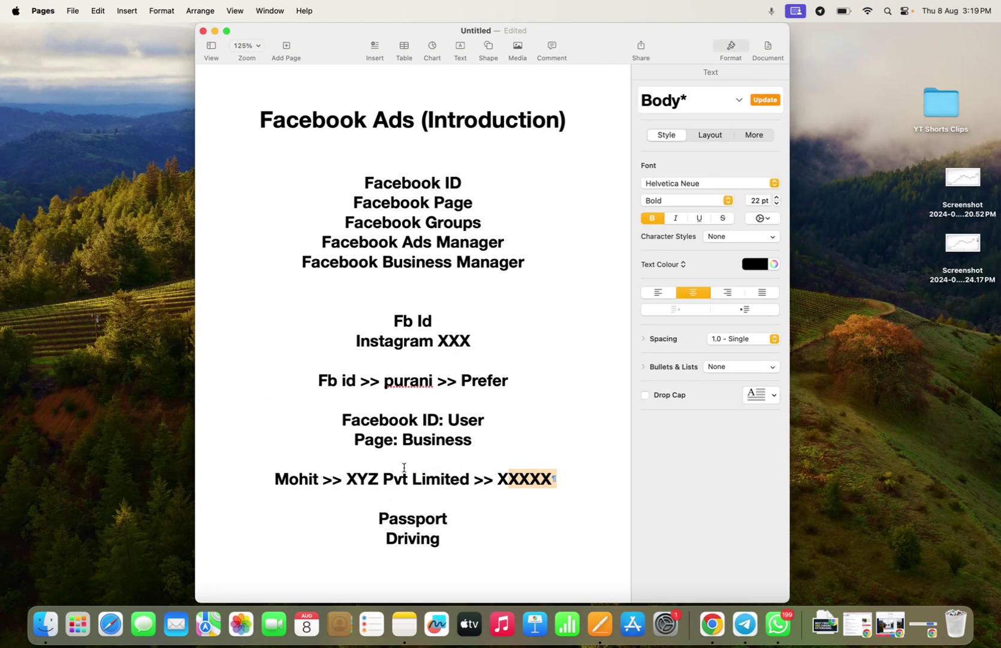
left_click_drag(346, 222, 499, 219)
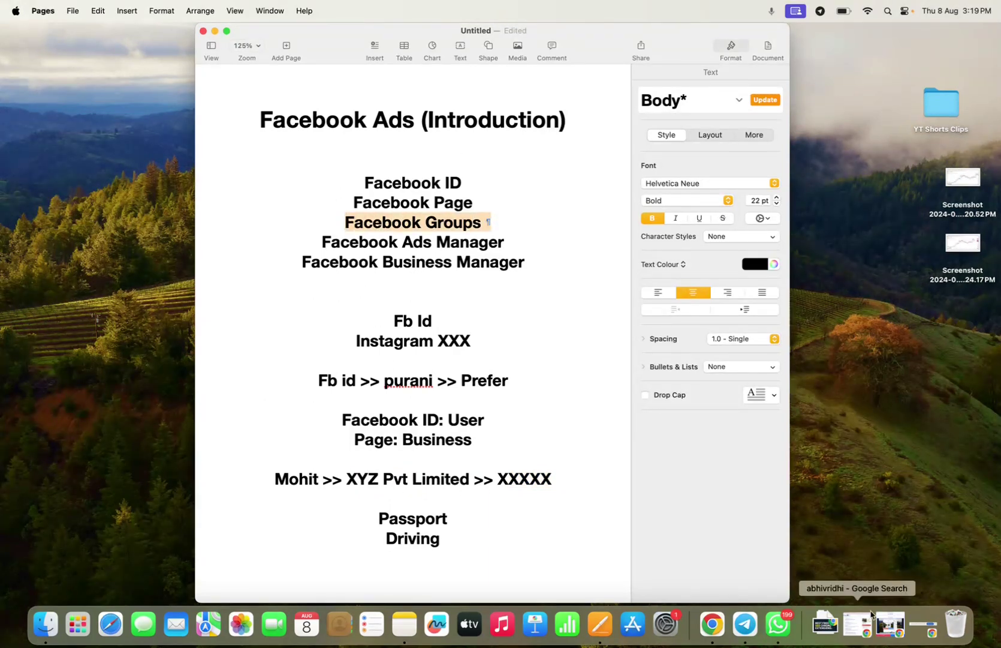
- Switch to Facebook in Chrome, search for "digital marketing" and show all matching groups
left_click(712, 623)
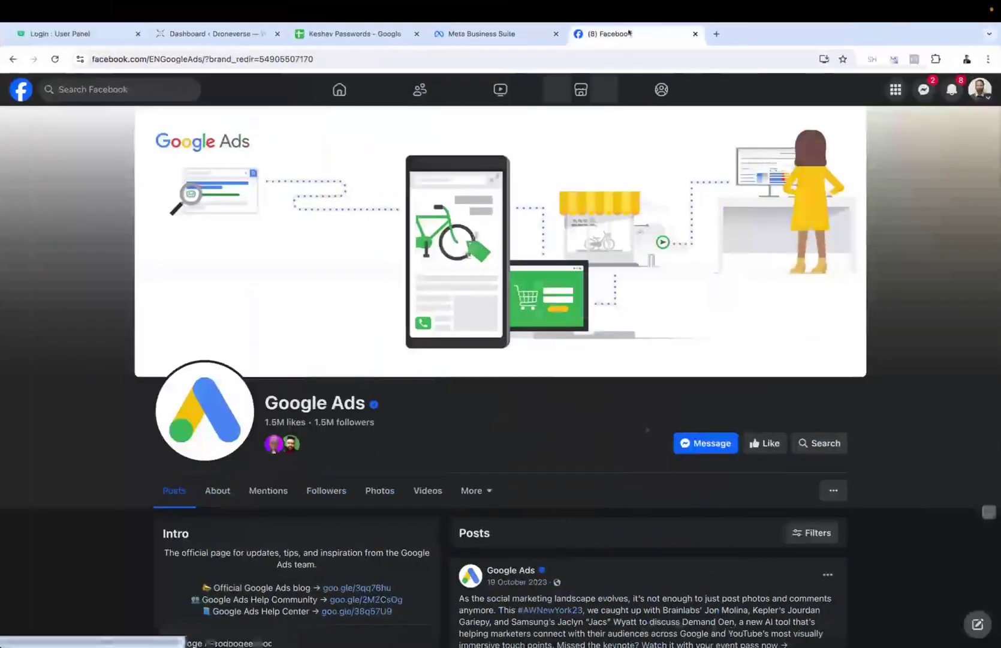
left_click(108, 90)
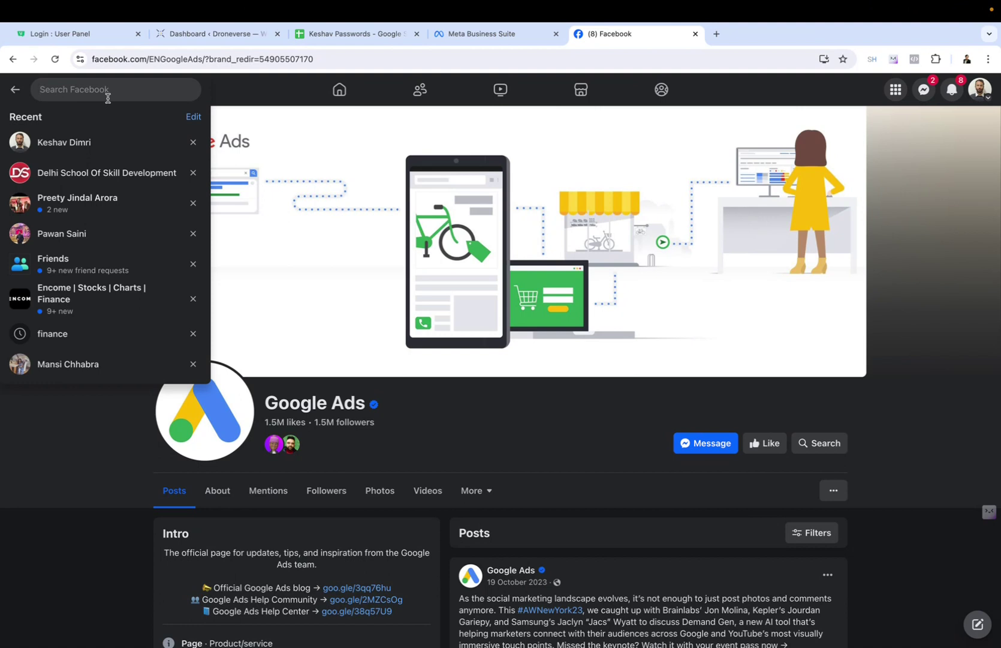
type("digital mark")
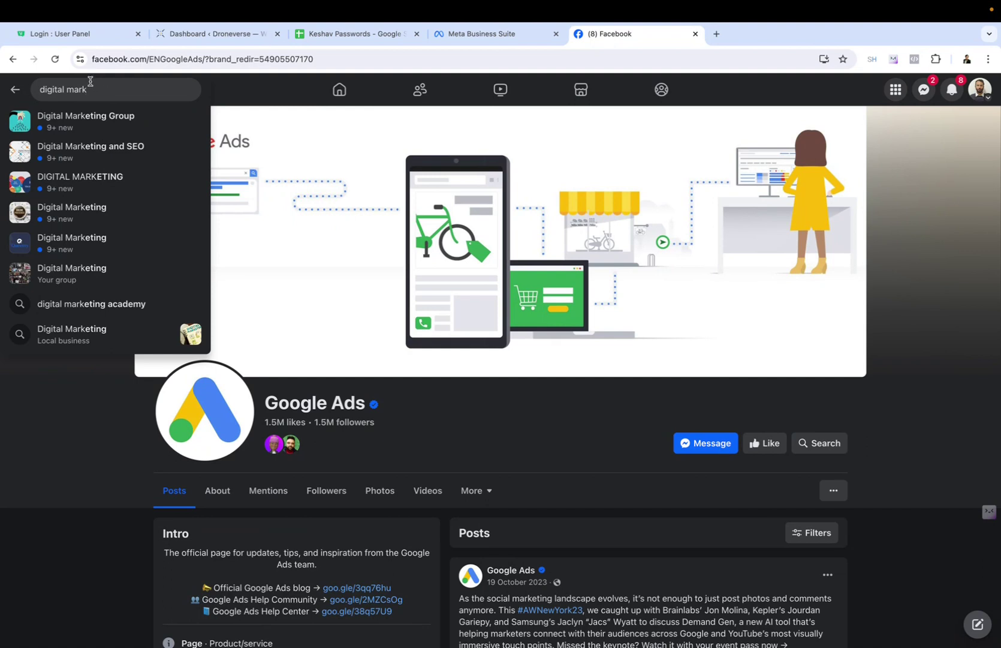
type("eting")
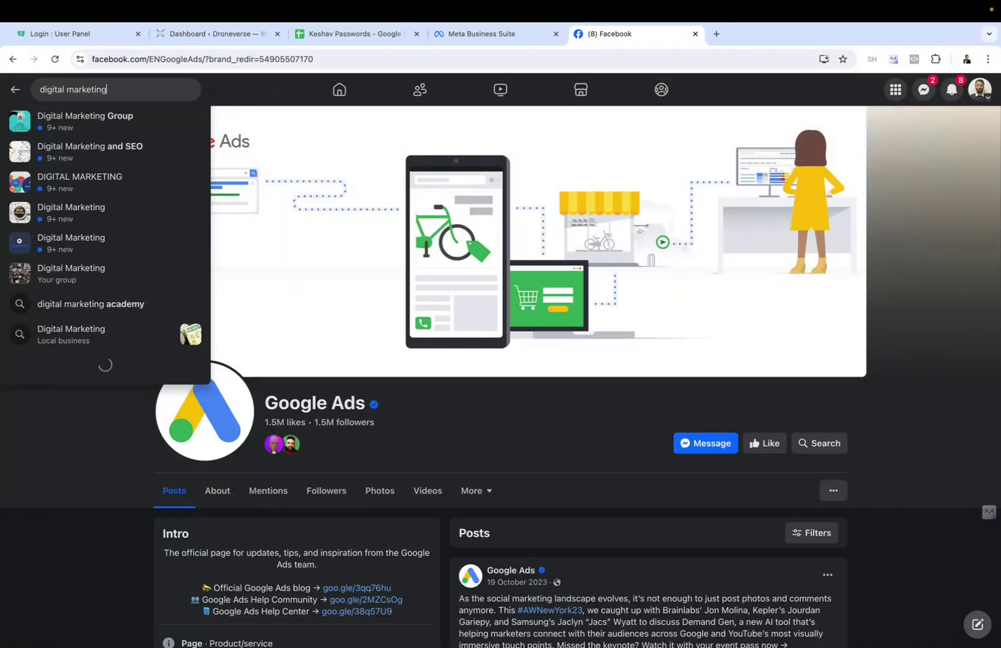
key("Return")
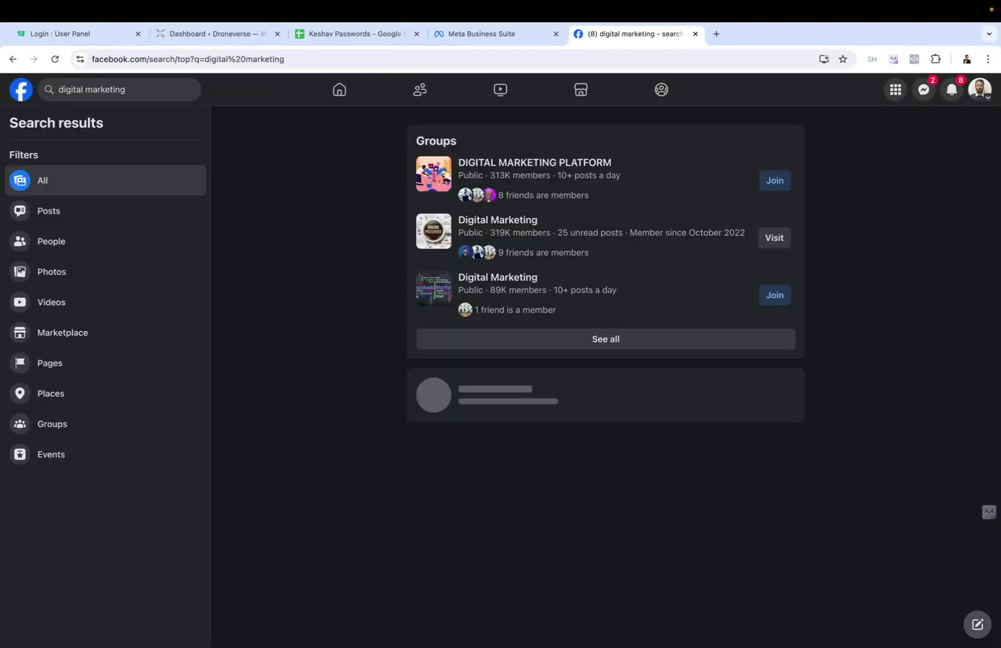
left_click(533, 340)
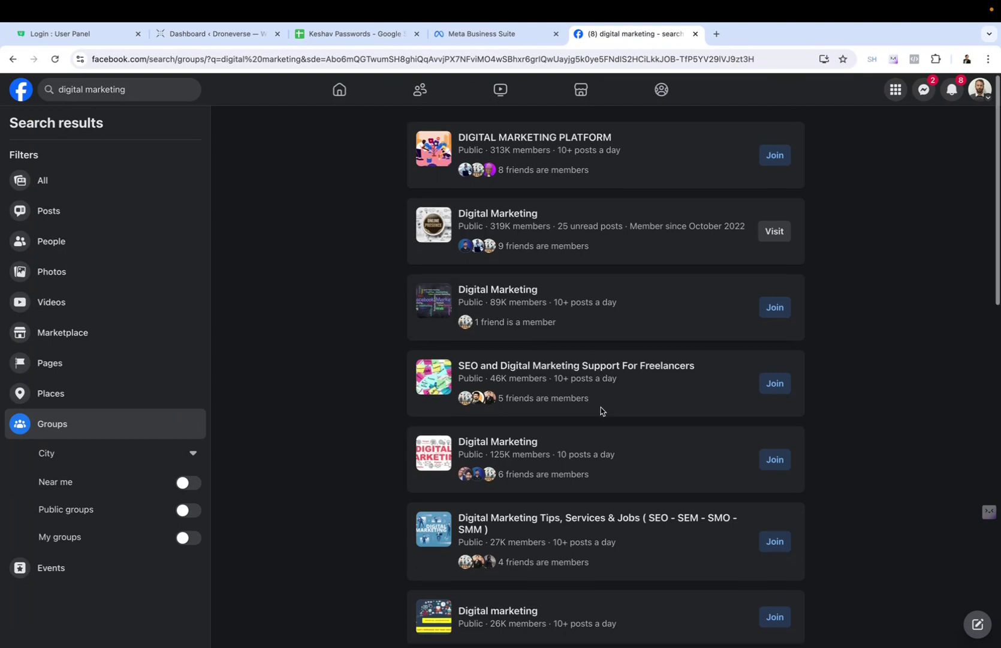
- Join the "DIGITAL MARKETING PLATFORM" group and the "Digital Marketing" group with 89K members
scroll(599, 409, "down", 3)
scroll(599, 409, "up", 3)
left_click(774, 159)
left_click(773, 311)
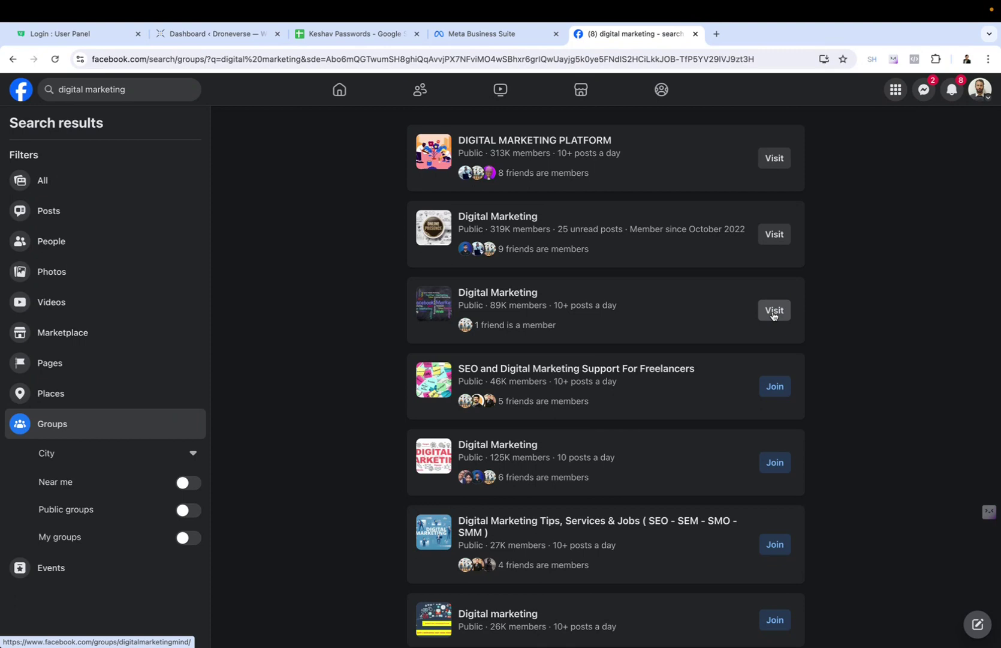
- Open the "Digital Marketing" group with 125K members, examine its posts and engagement, and return to the group results
scroll(773, 313, "down", 2)
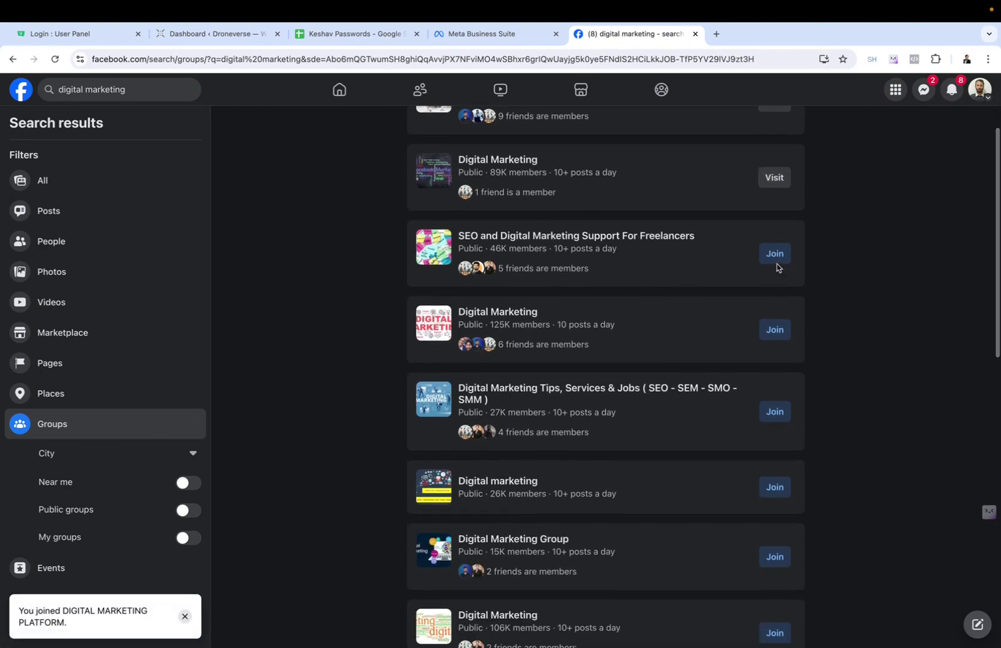
mouse_move(505, 334)
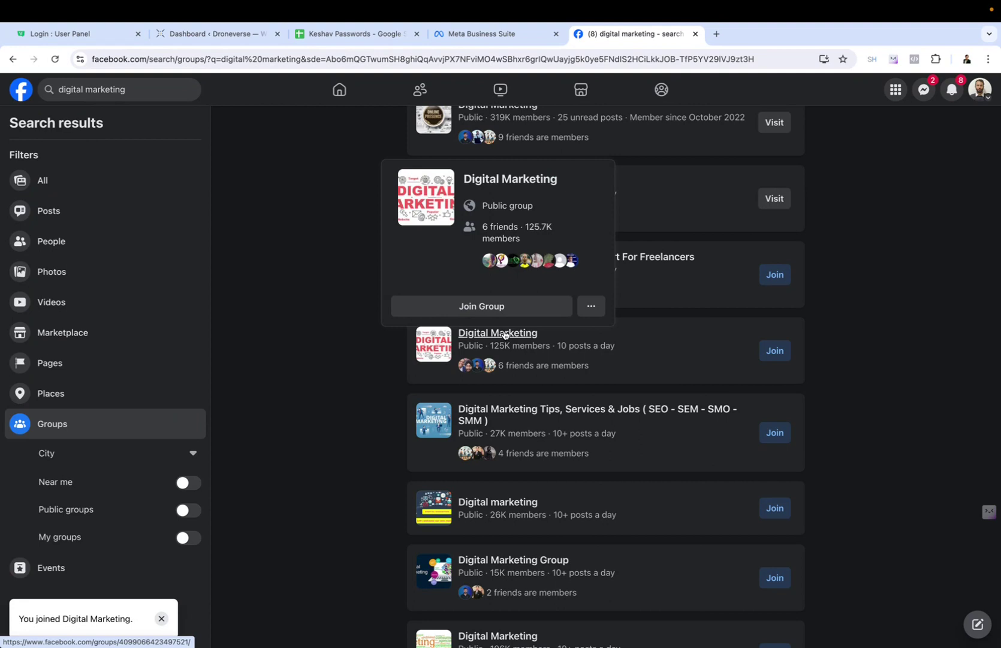
left_click(505, 335)
scroll(506, 347, "down", 3)
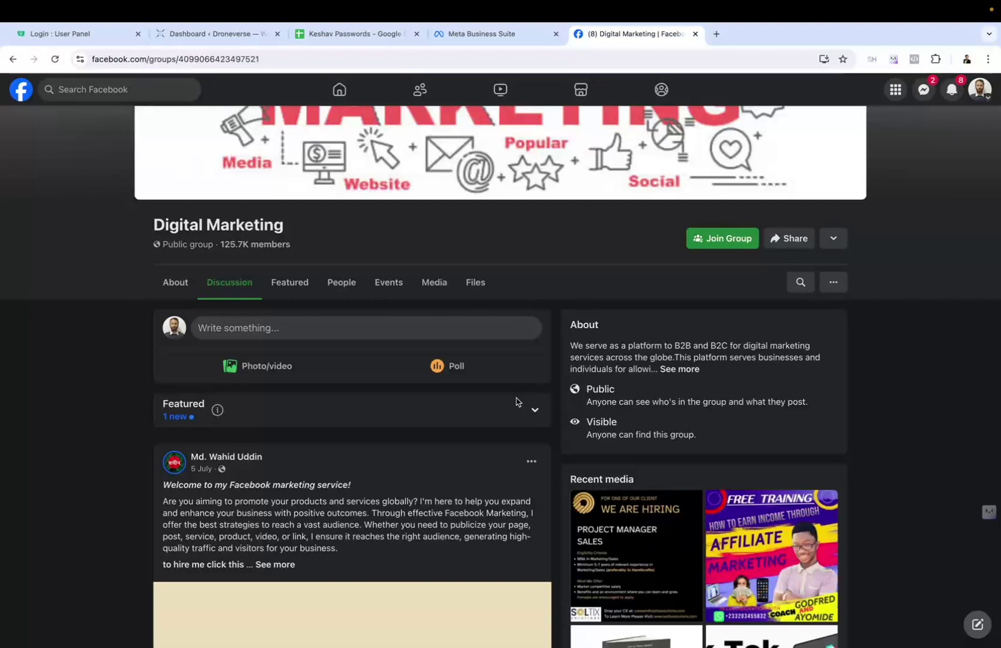
scroll(517, 401, "down", 7)
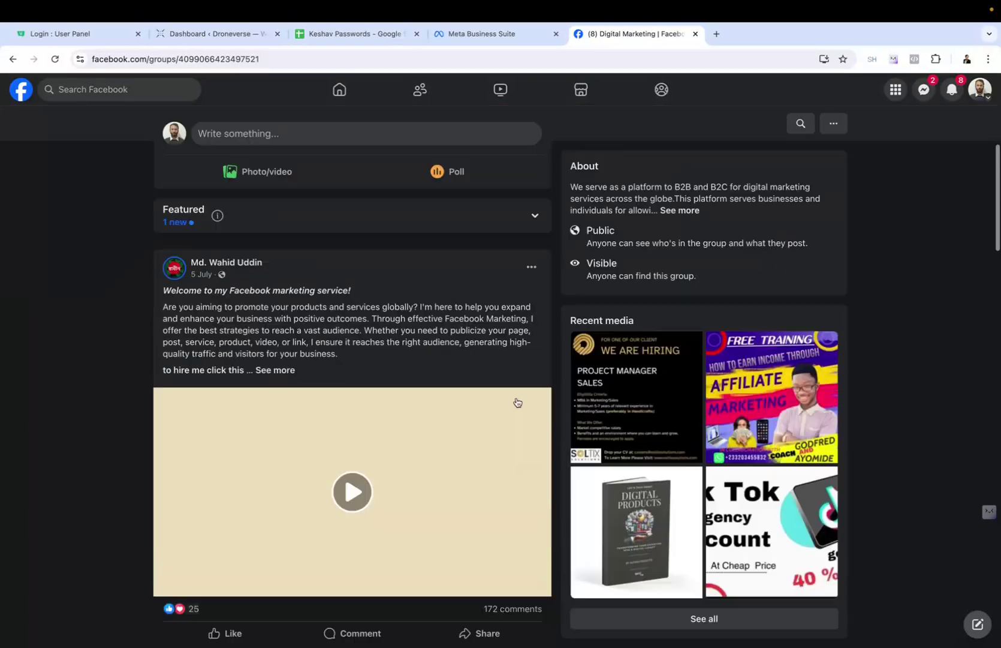
scroll(319, 385, "down", 11)
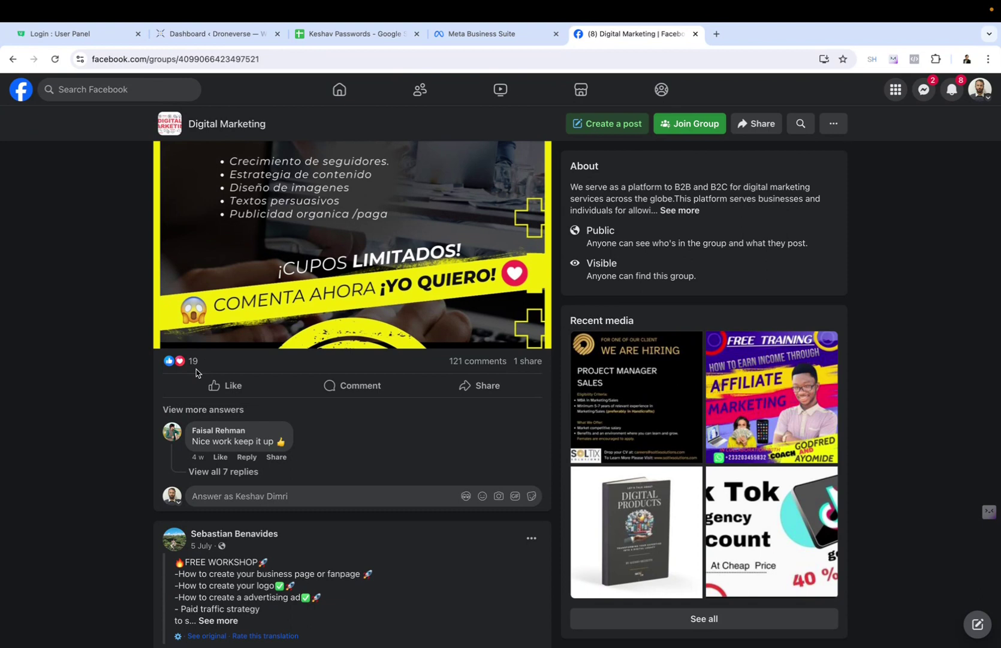
scroll(196, 373, "left", 5)
- Switch to the Pages notes and append ">>> Ads" to the "Facebook Ads Manager" line
key("super+Tab")
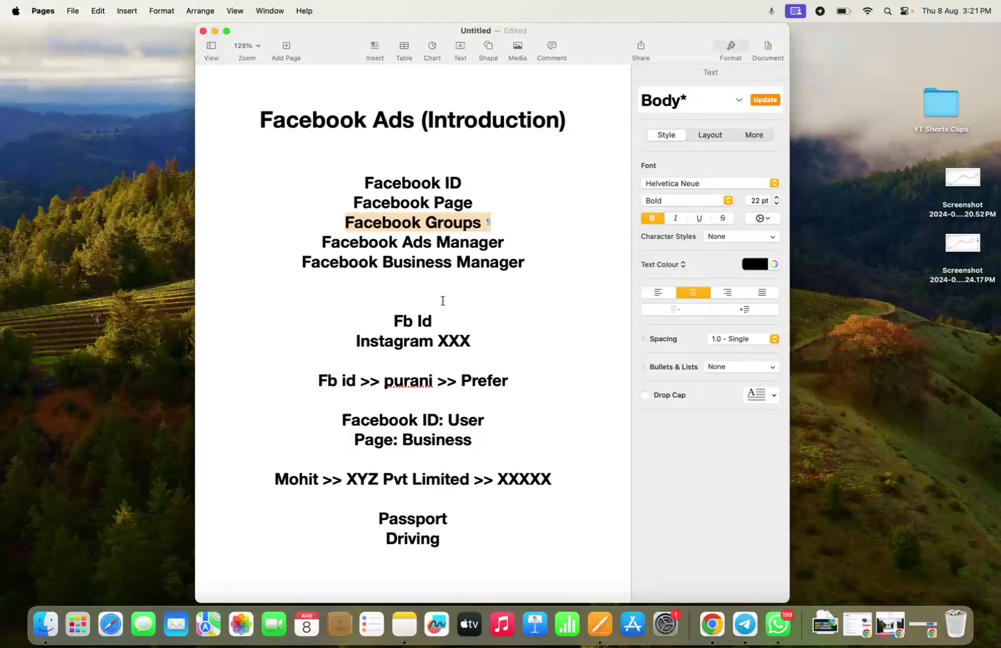
left_click_drag(322, 235, 506, 251)
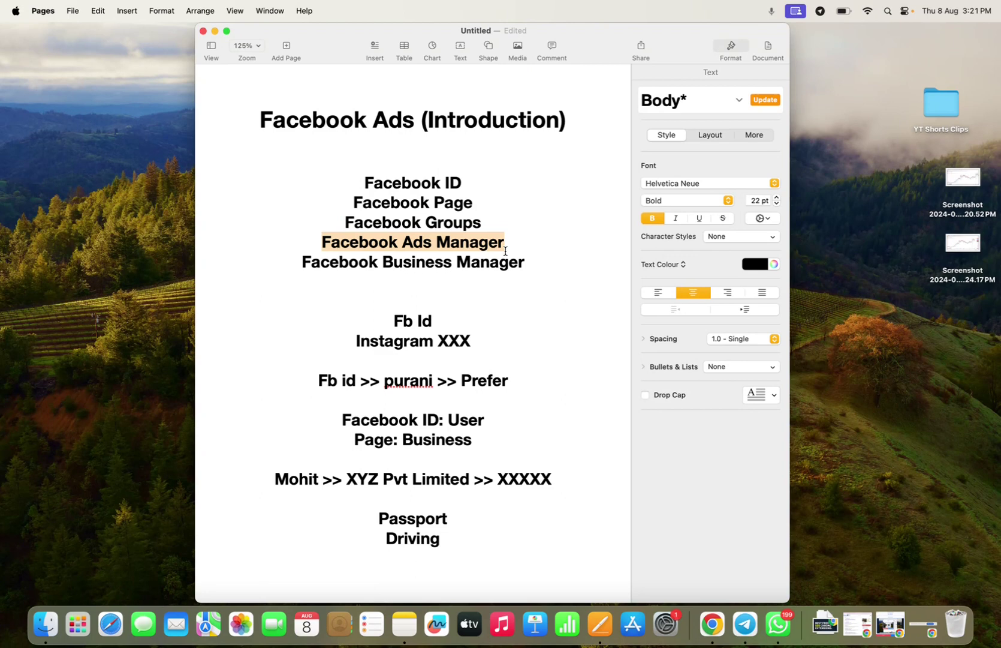
left_click(519, 237)
left_click_drag(519, 237, 310, 232)
key("Right")
type(">>>")
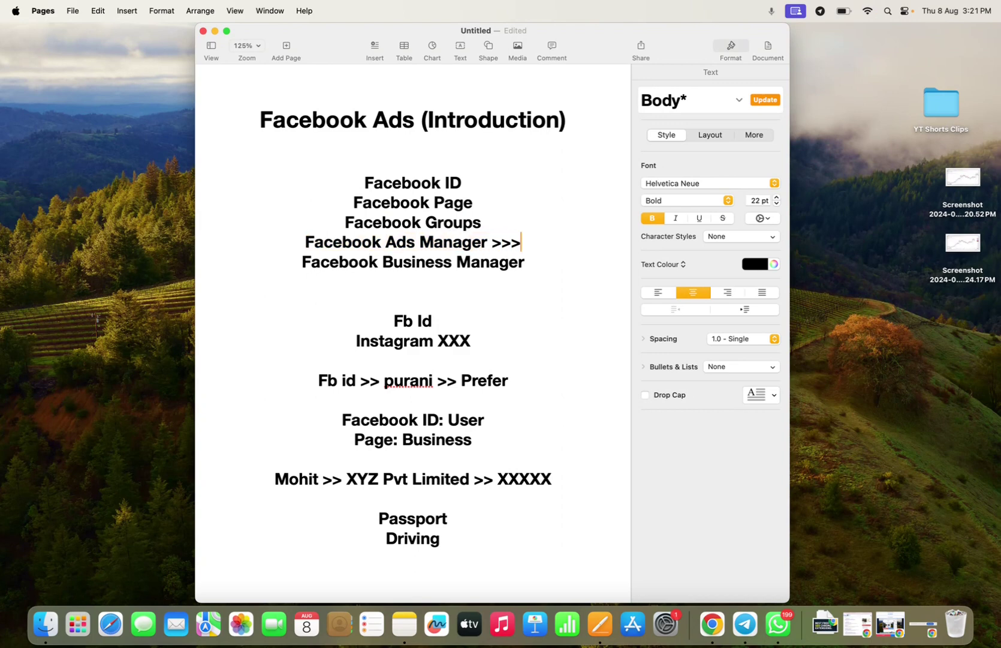
type(" Ads")
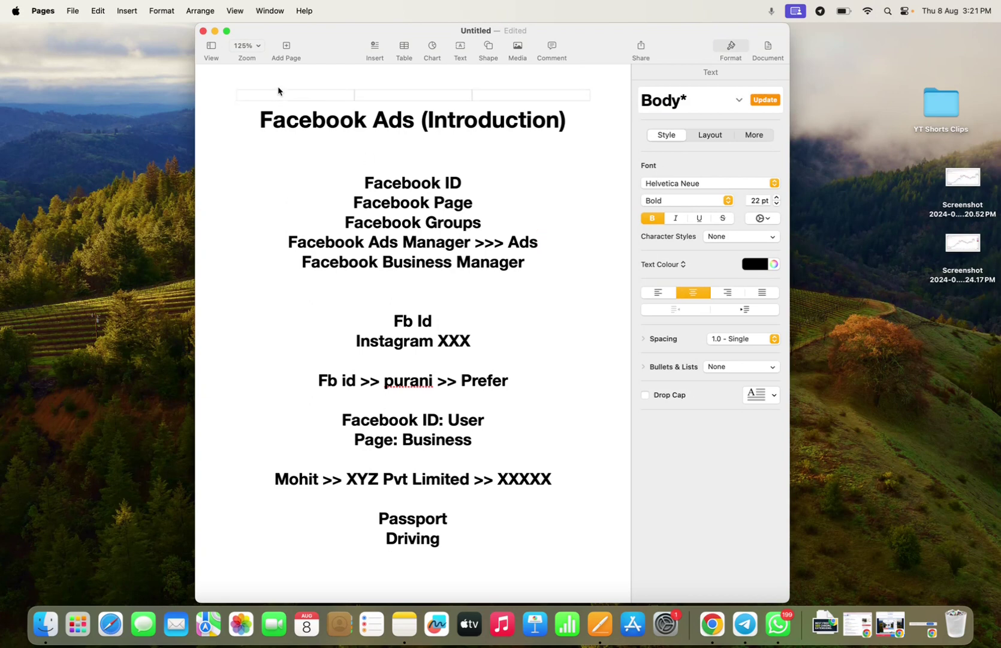
- Switch to Facebook in Chrome, view the fields of the Create a Page form and go back without creating a Page
key("super+Tab")
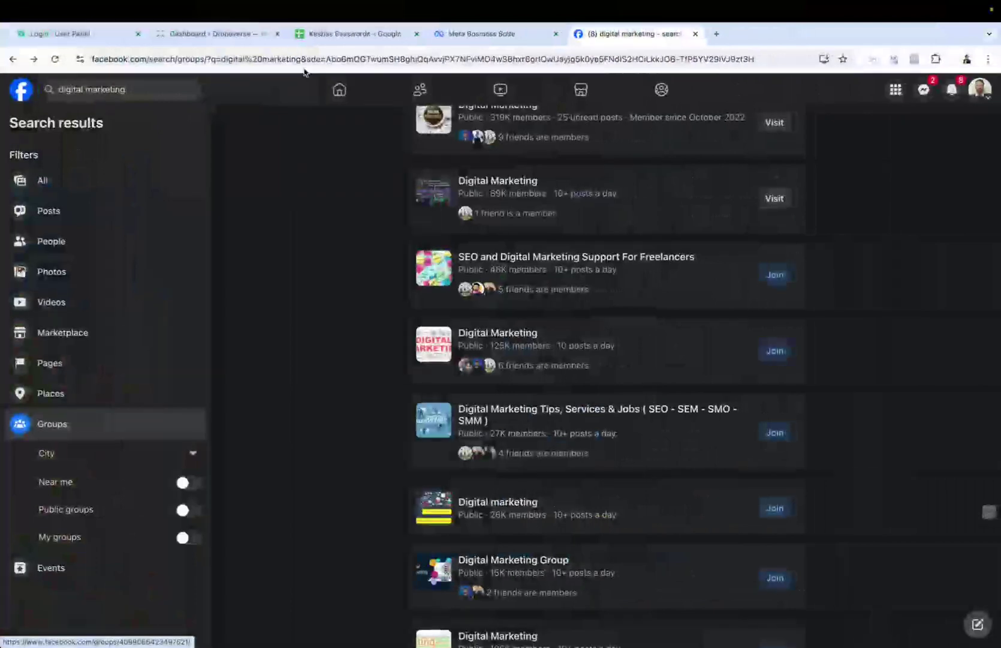
left_click(896, 91)
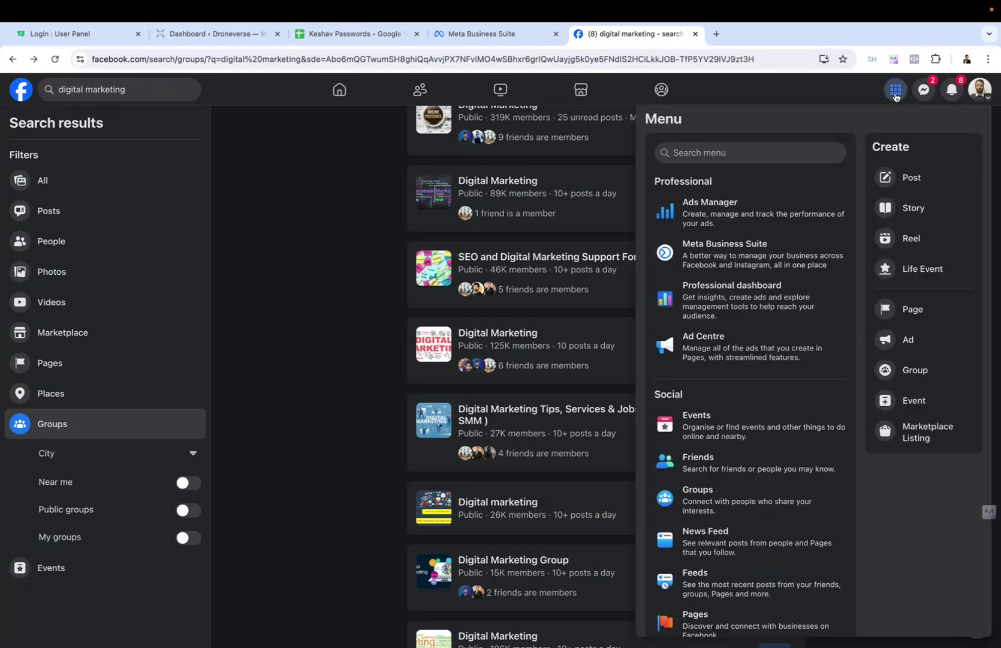
left_click(910, 310)
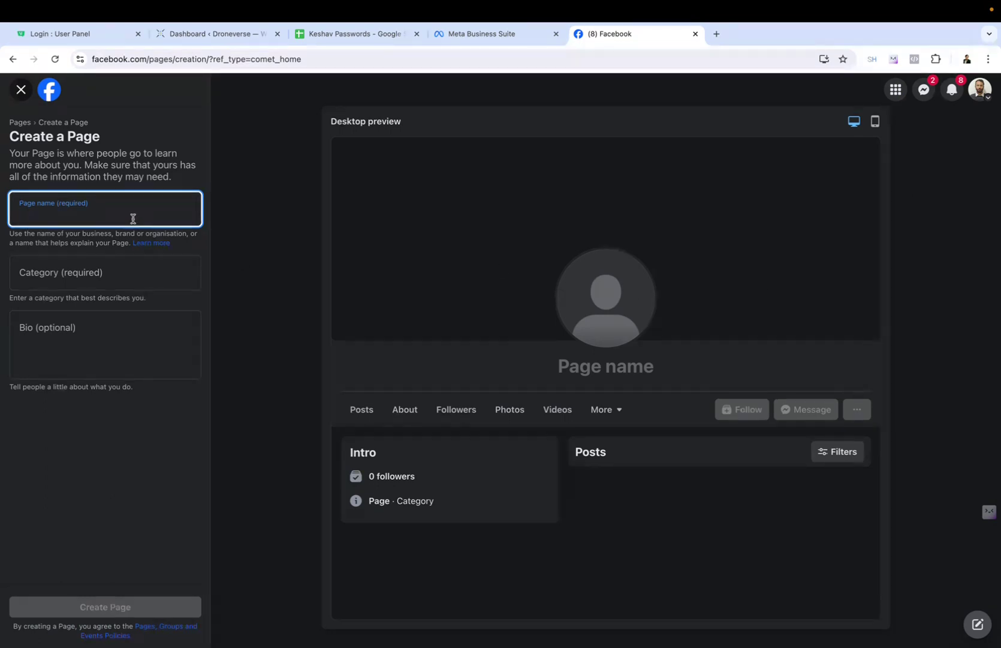
left_click(80, 300)
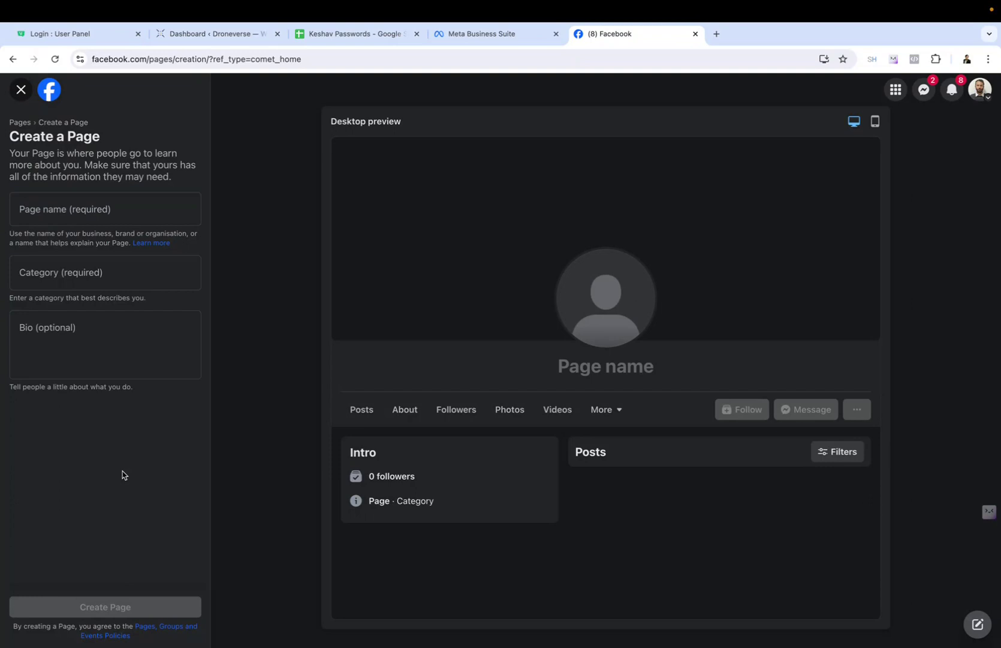
key("alt+Left")
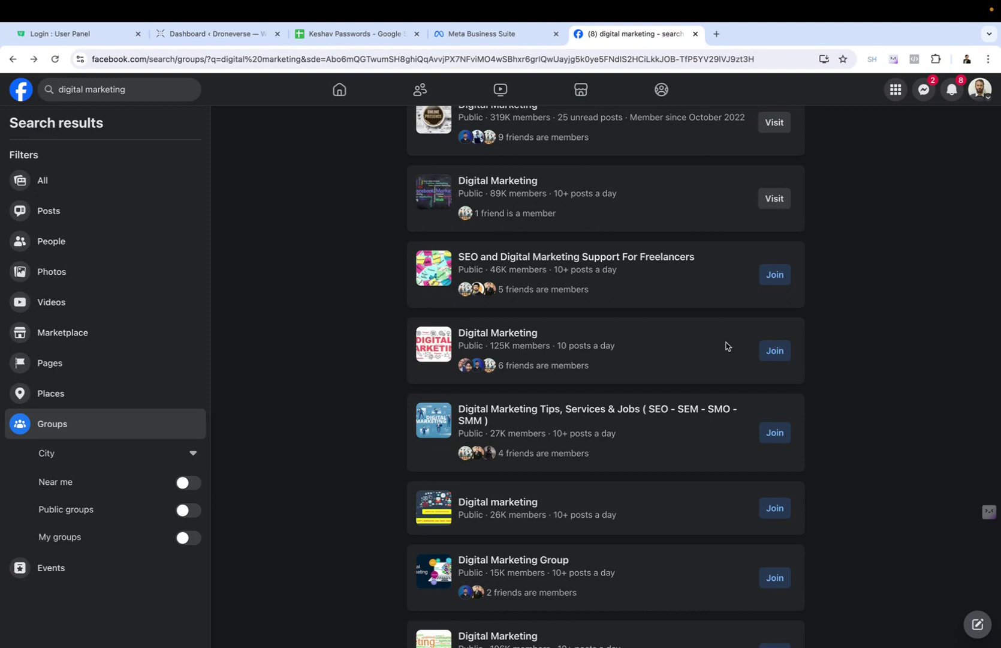
- Start creating an ad to view the campaign objectives in Ads Manager, and close the new campaign dialog
left_click(896, 90)
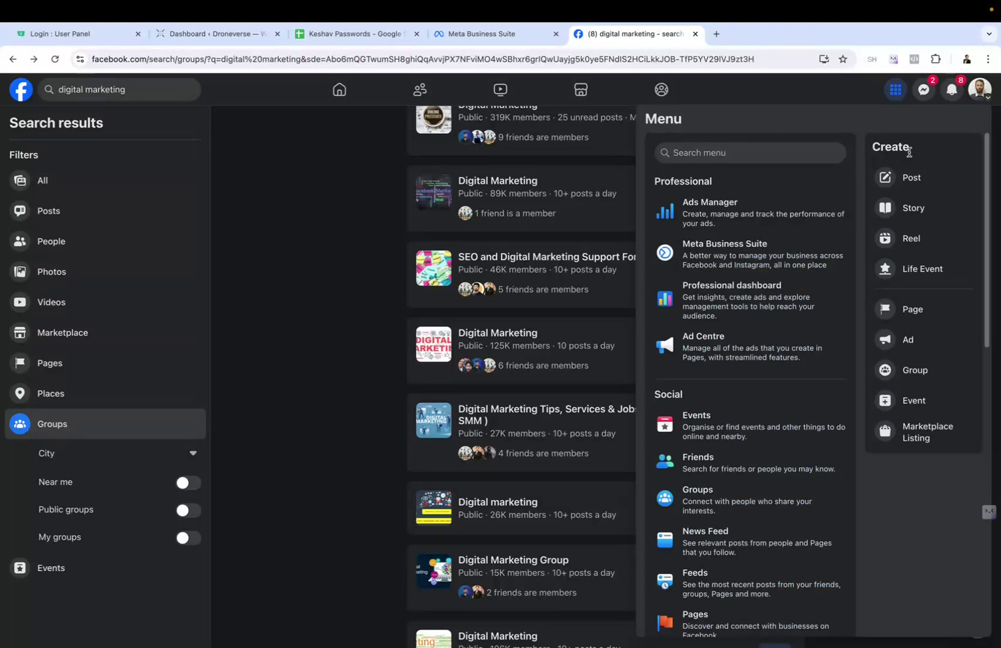
left_click(922, 341)
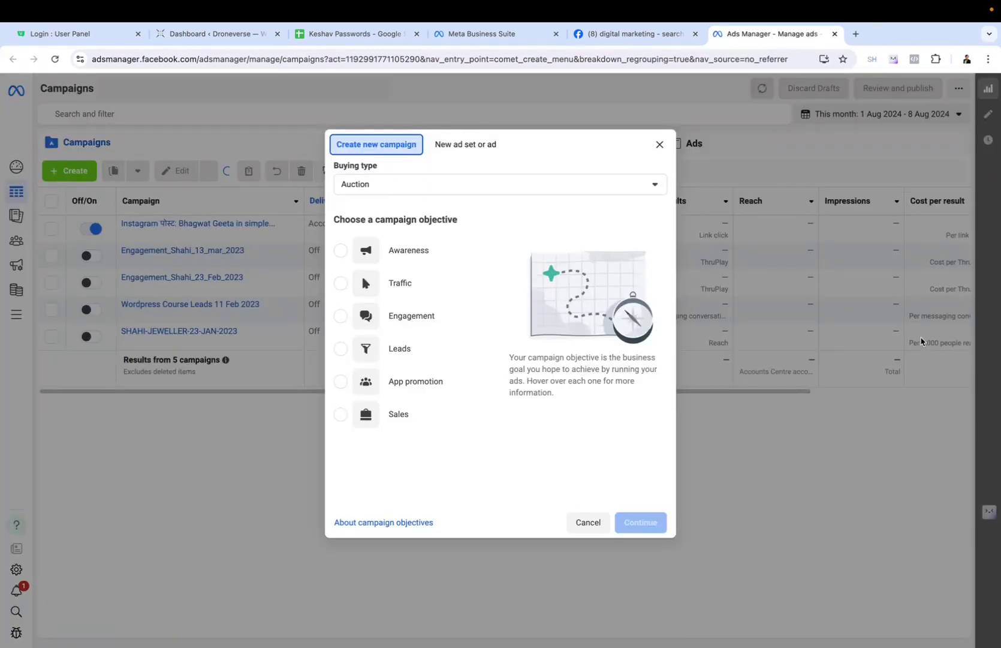
left_click(659, 144)
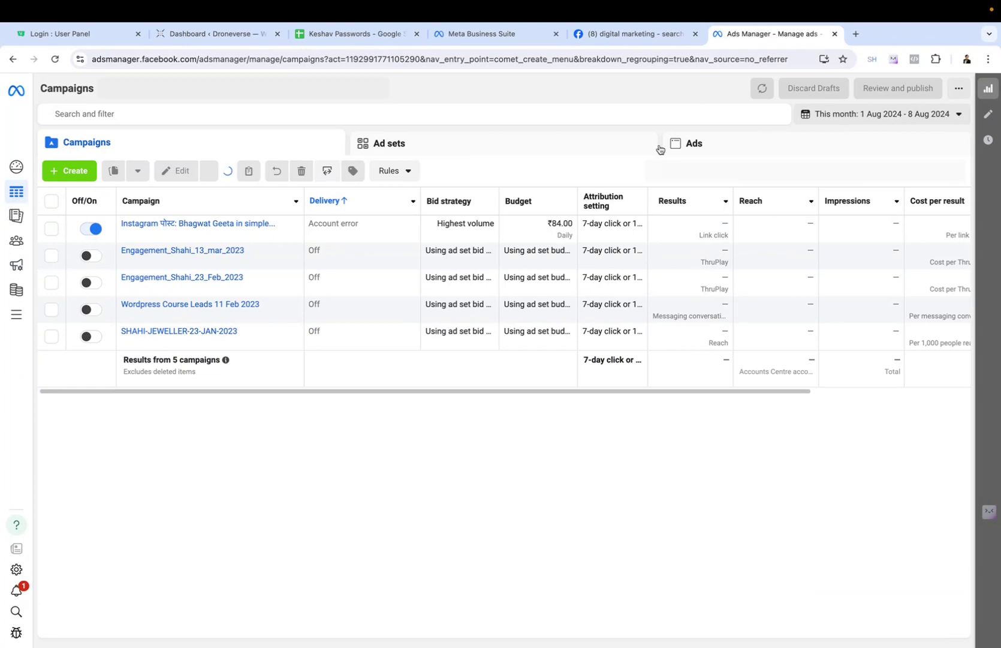
- Switch to the Pages notes and append ">> Ads XXX" to the "Facebook Business Manager" line
key("super+Tab")
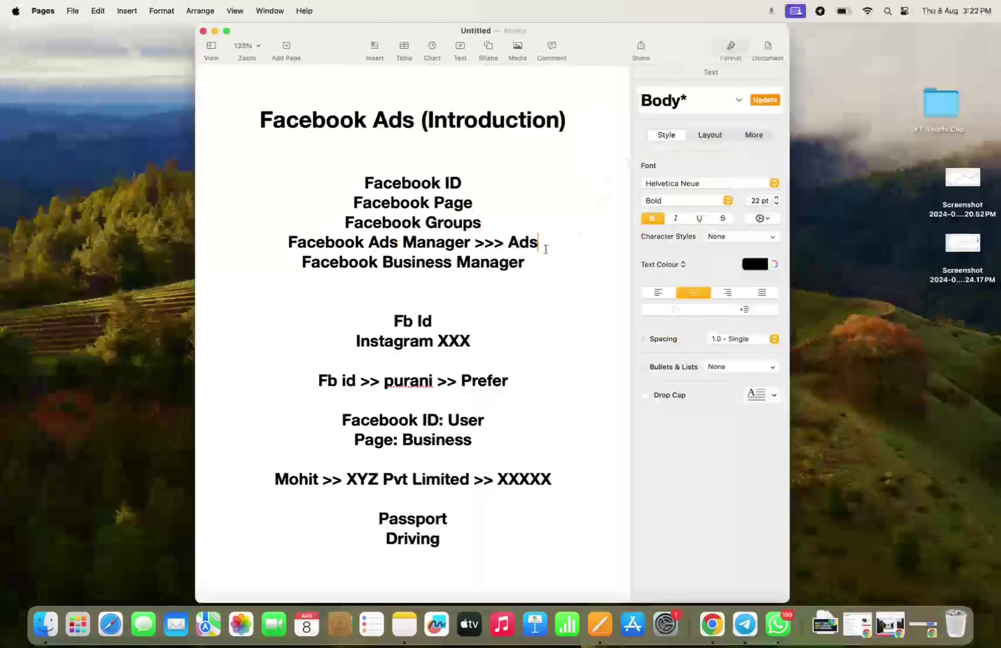
left_click(537, 265)
type(">> ADw")
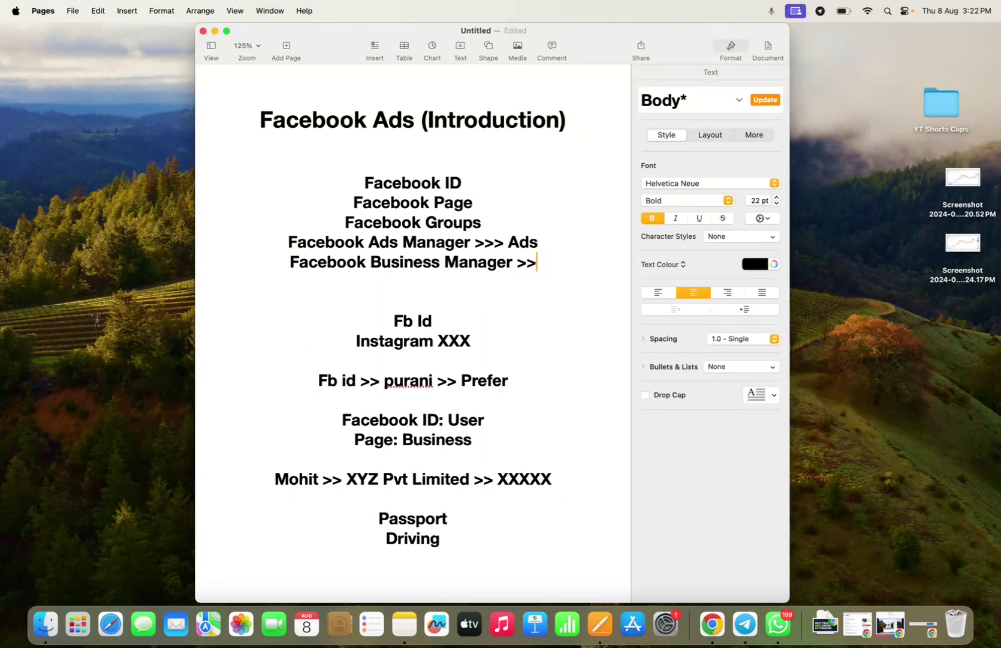
key("BackSpace")
key("BackSpace")
type("ds XXX")
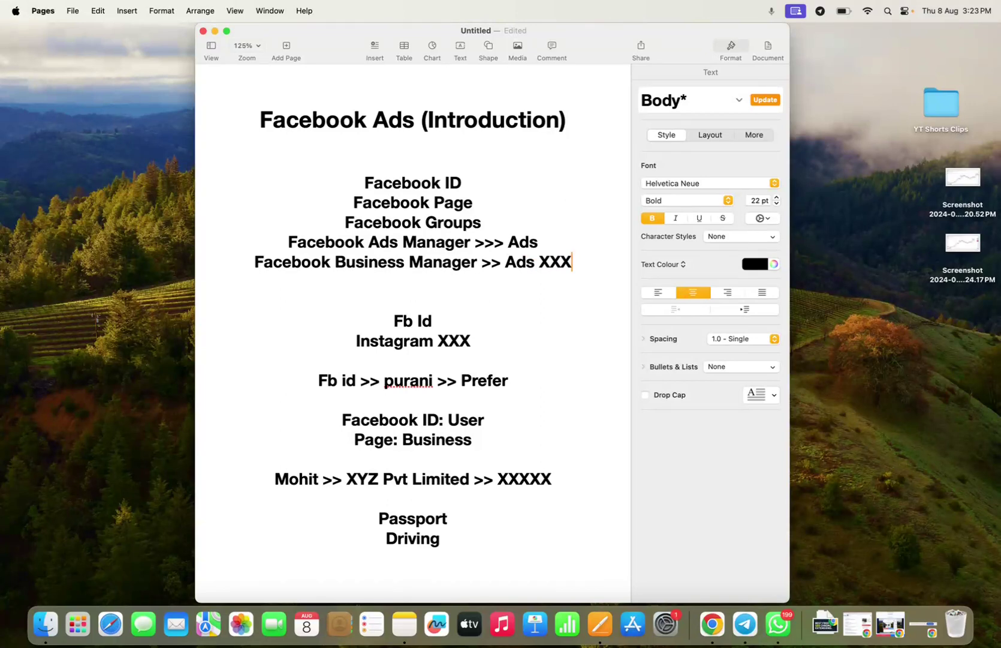
- Highlight the whole "Facebook Ads Manager" line and place the cursor before "XXX" on the line below
left_click(539, 243)
key("super+shift+Left")
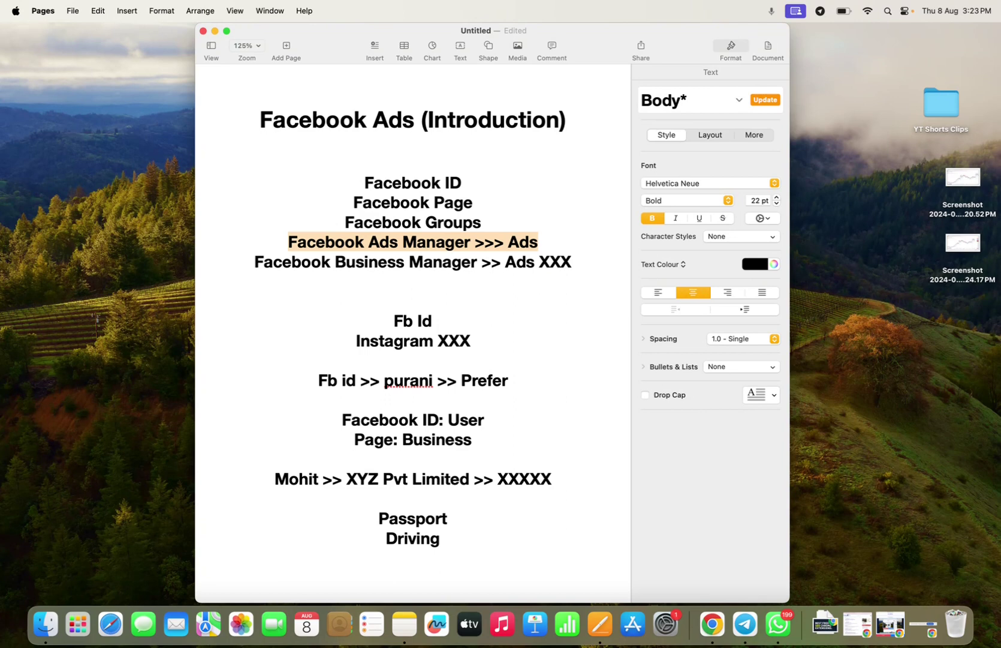
left_click(539, 262)
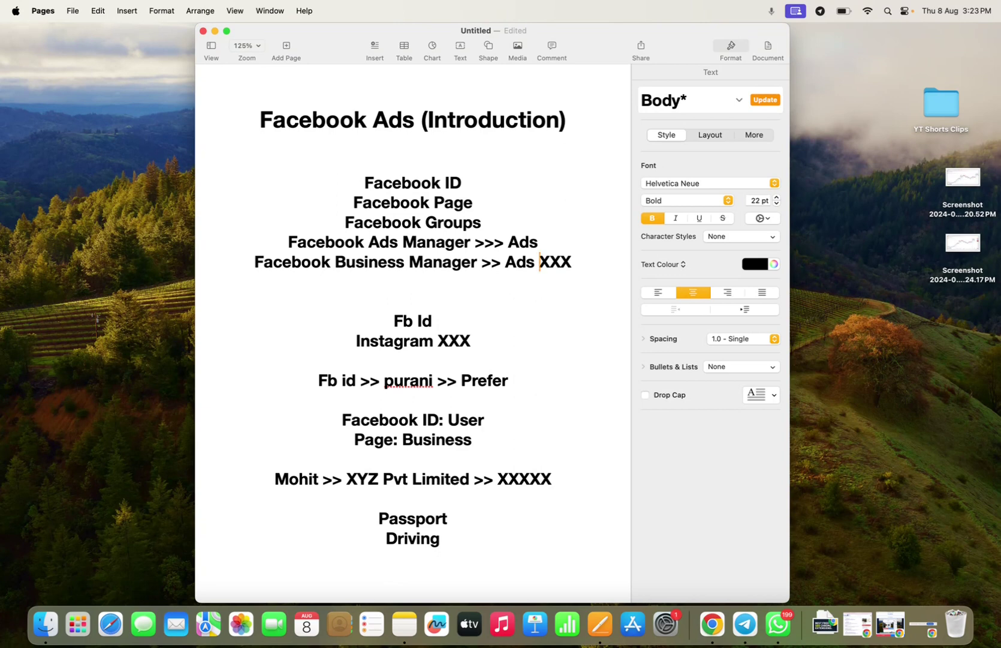
- Switch to the Facebook group results in Chrome and open the menu listing professional tools and creation options
key("ctrl+Right")
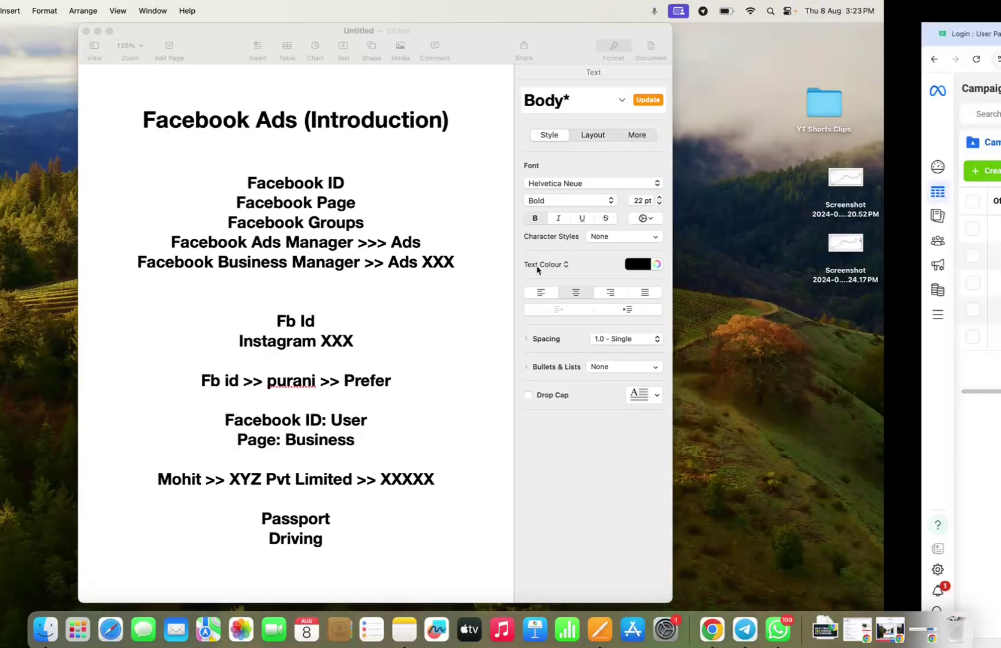
left_click(624, 34)
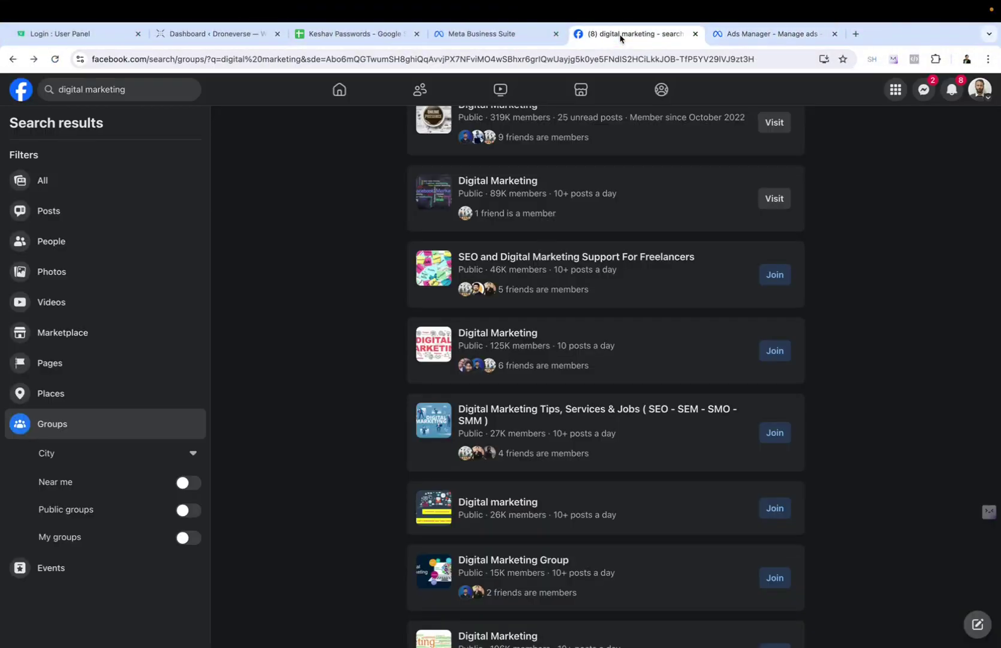
left_click(895, 90)
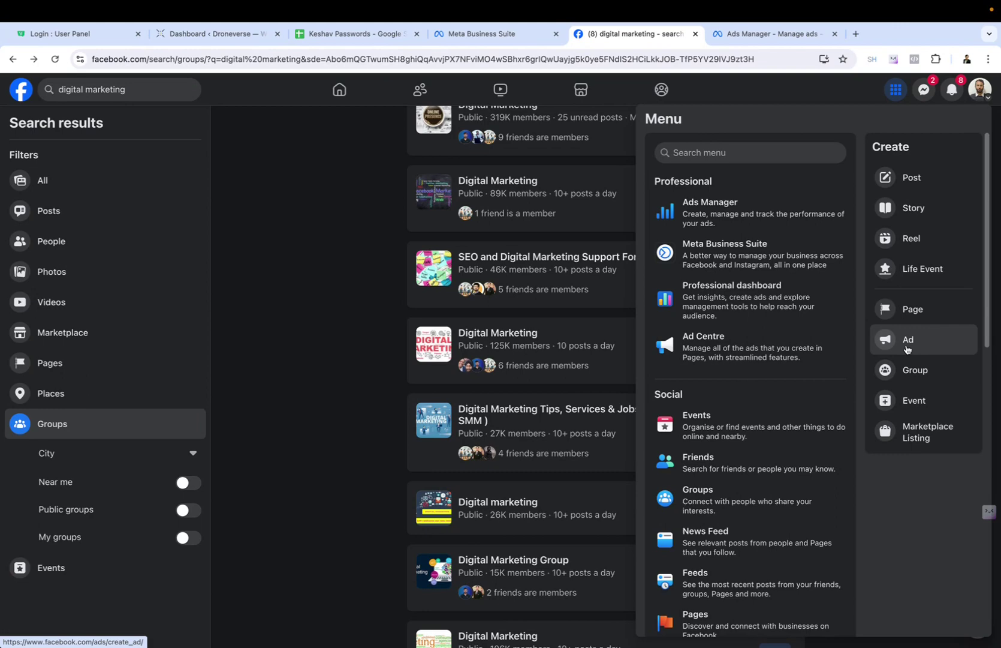
- Switch to the Pages notes and add a "Solar" line above "Fb Id", with blank space before it
key("ctrl+Left")
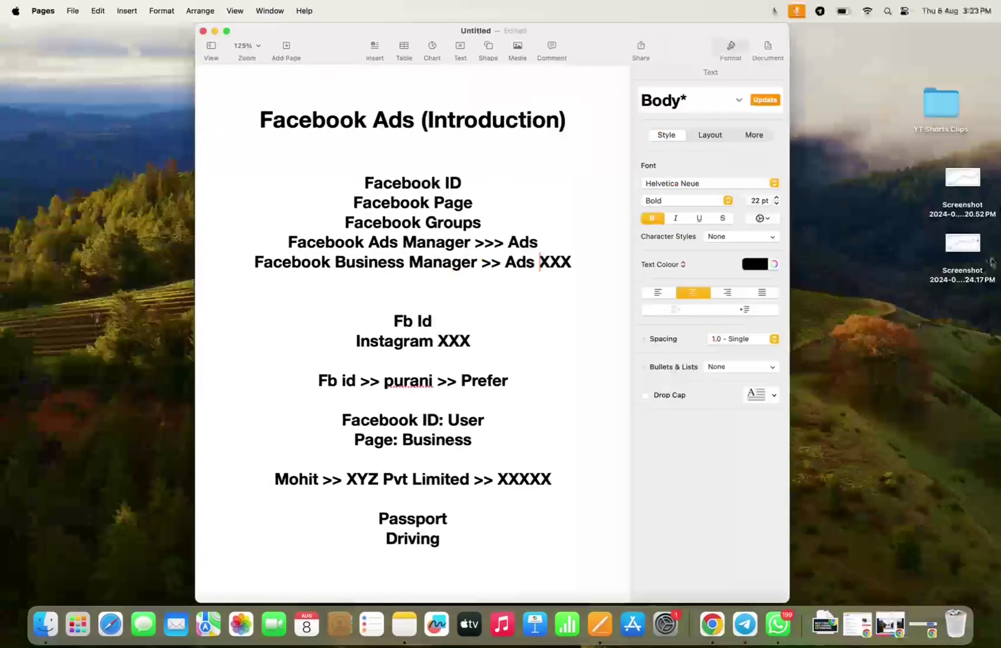
key("Return")
key("Return")
key("Return")
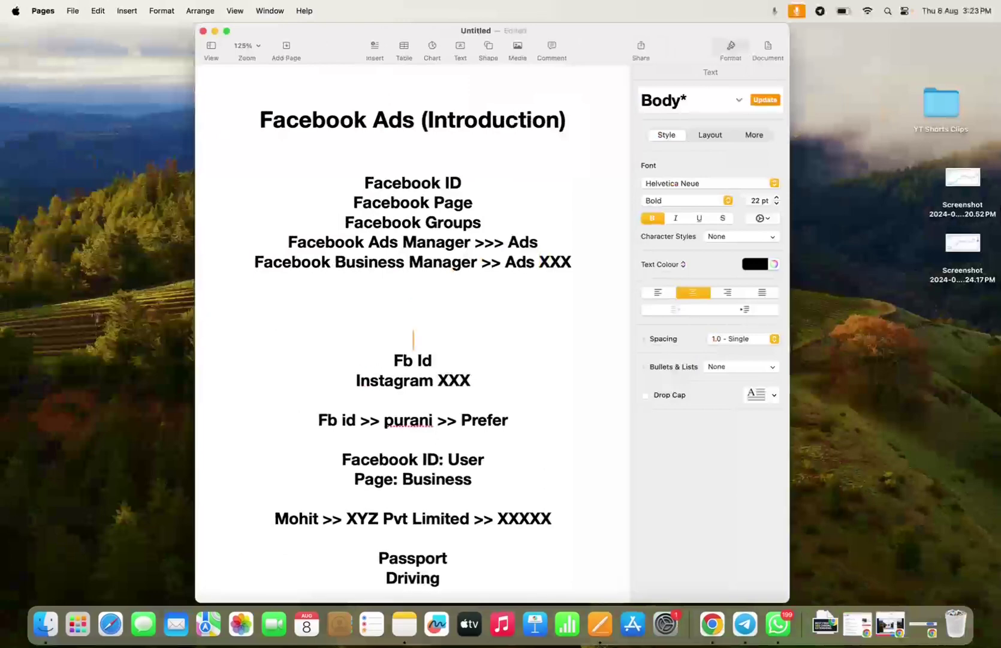
type("Solar")
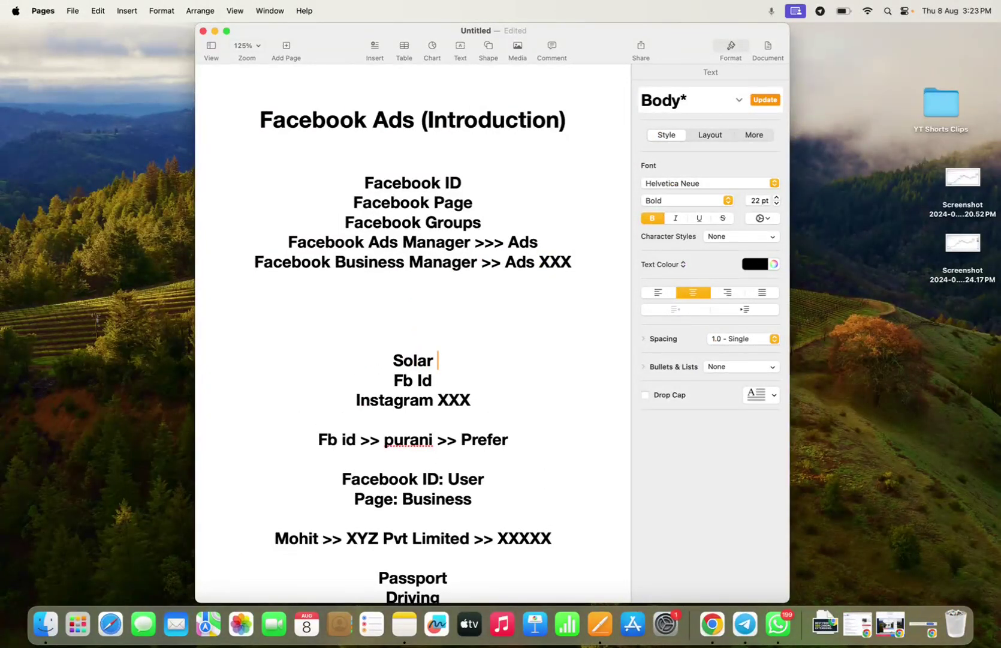
key("Return")
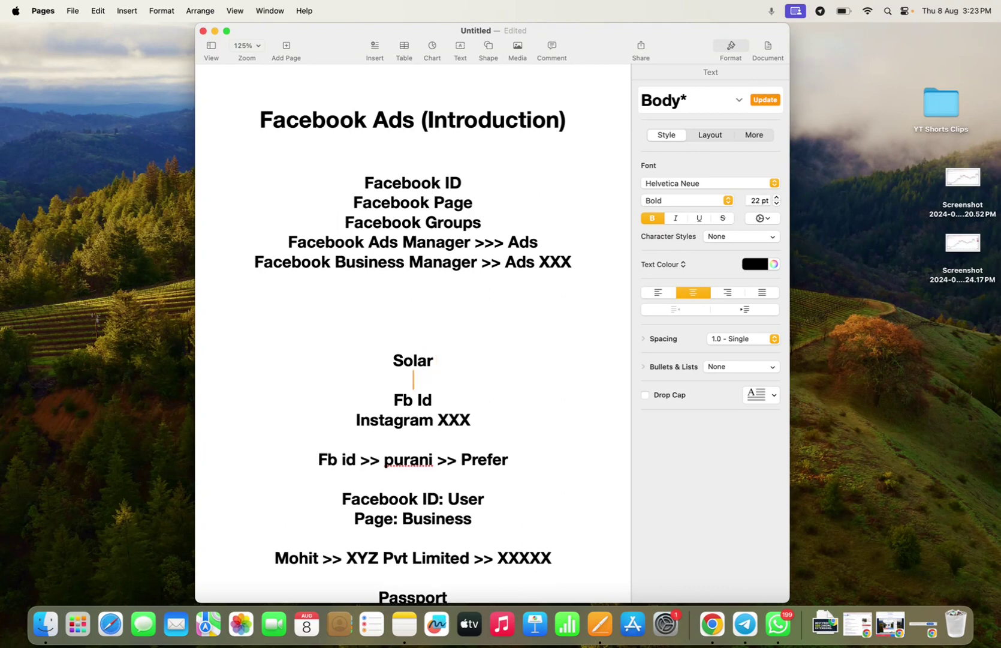
- Add the lines "Jim sim" and "Jim mart" below "Solar", and start another line with "J"
key("Return")
key("Up")
type("Jim sim")
key("Return")
type("Jim mart")
key("Return")
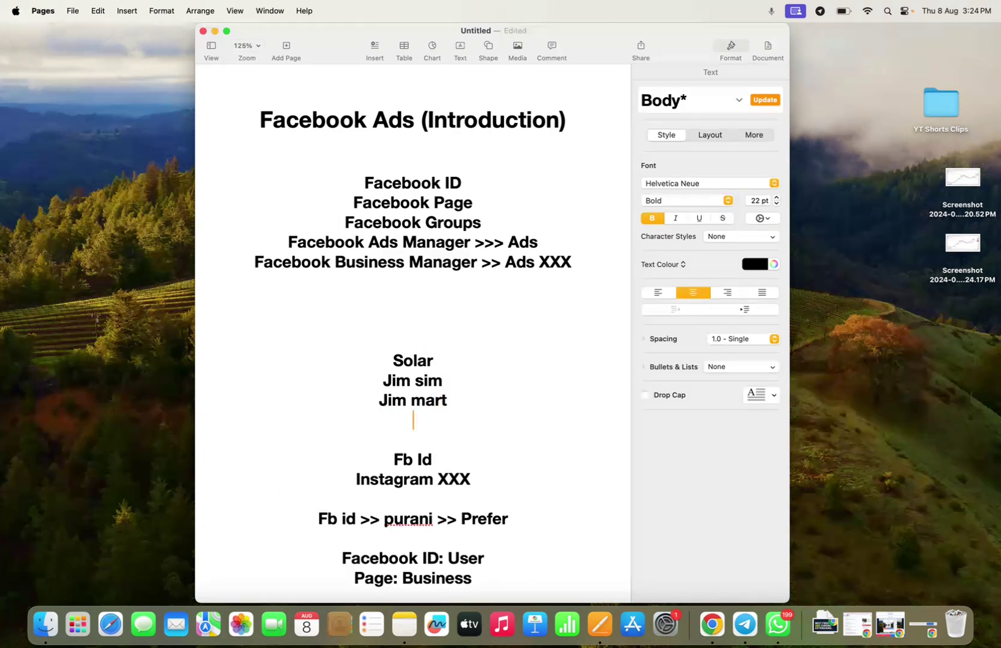
type("J")
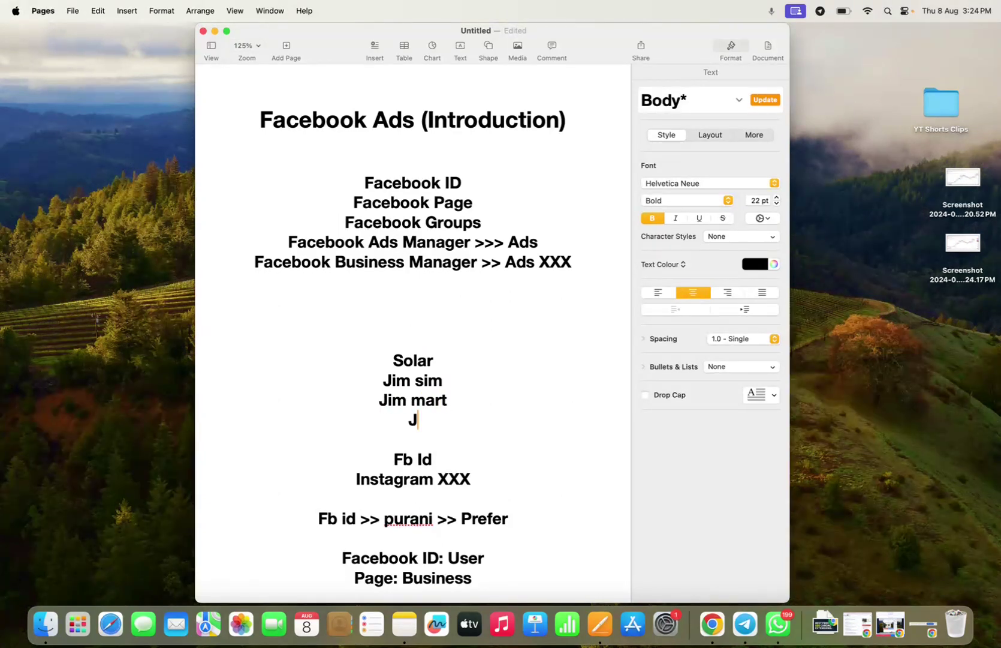
- Correct "Jim" to "Jio" in both the "sim" and "mart" lines
key("Up")
key("Left")
key("BackSpace")
type("o")
key("Down")
key("Up")
key("Up")
key("BackSpace")
type("o")
key("Down")
key("Down")
key("Right")
- Replace the stray "J" below "Jio mart" with the lines "Audio" and "Trends"
key("BackSpace")
key("BackSpace")
key("Return")
type("ajio")
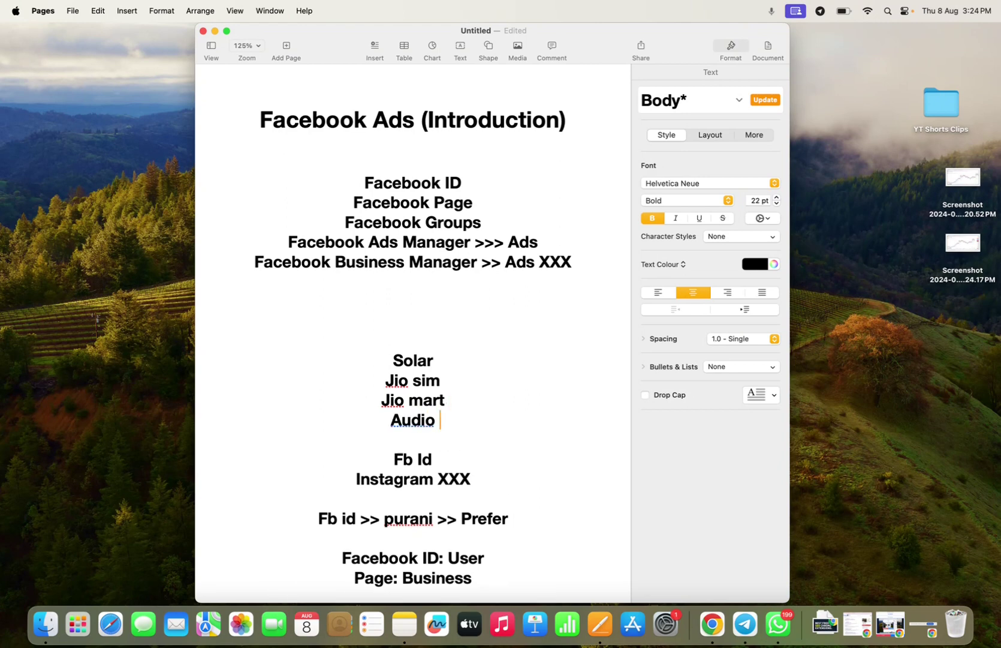
key("Return")
type("trends")
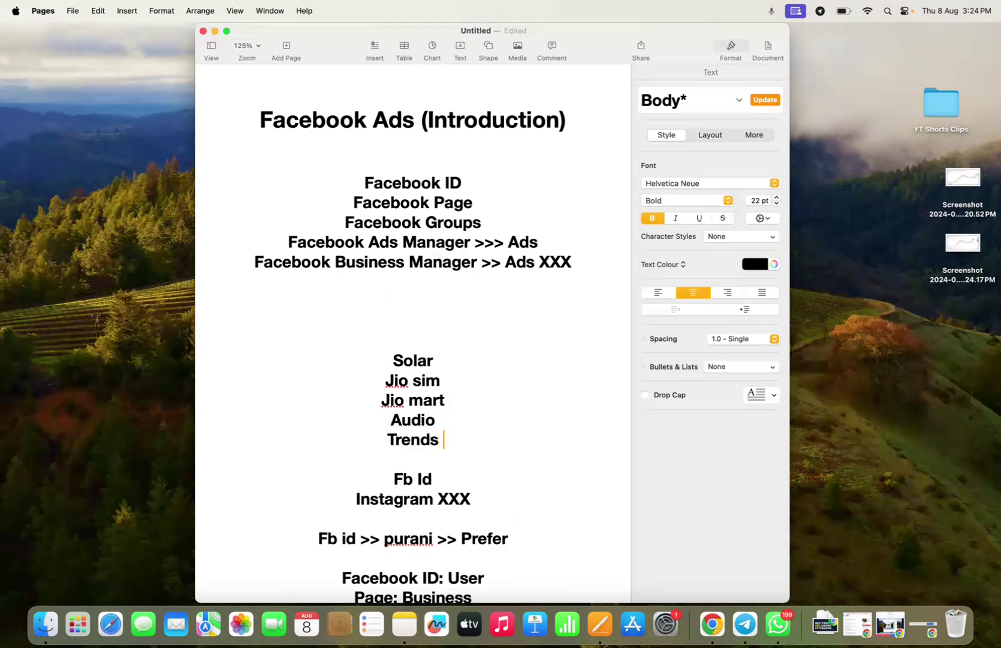
- Add the lines "Saavan" and "Milkmasket" below "Trends", followed by blank lines
key("Return")
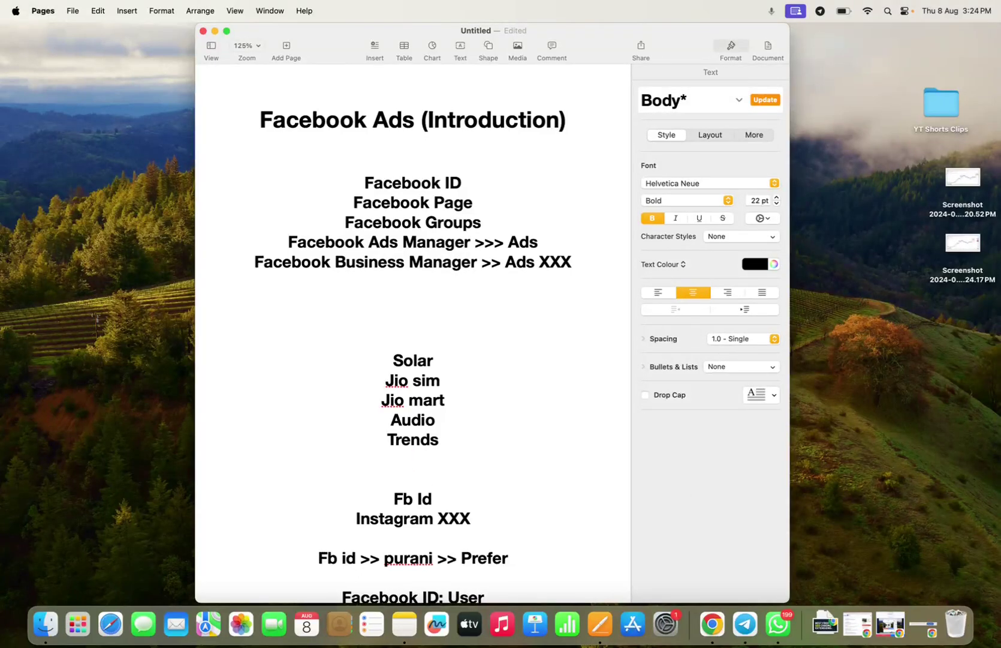
type("saavan")
key("Return")
type("milk")
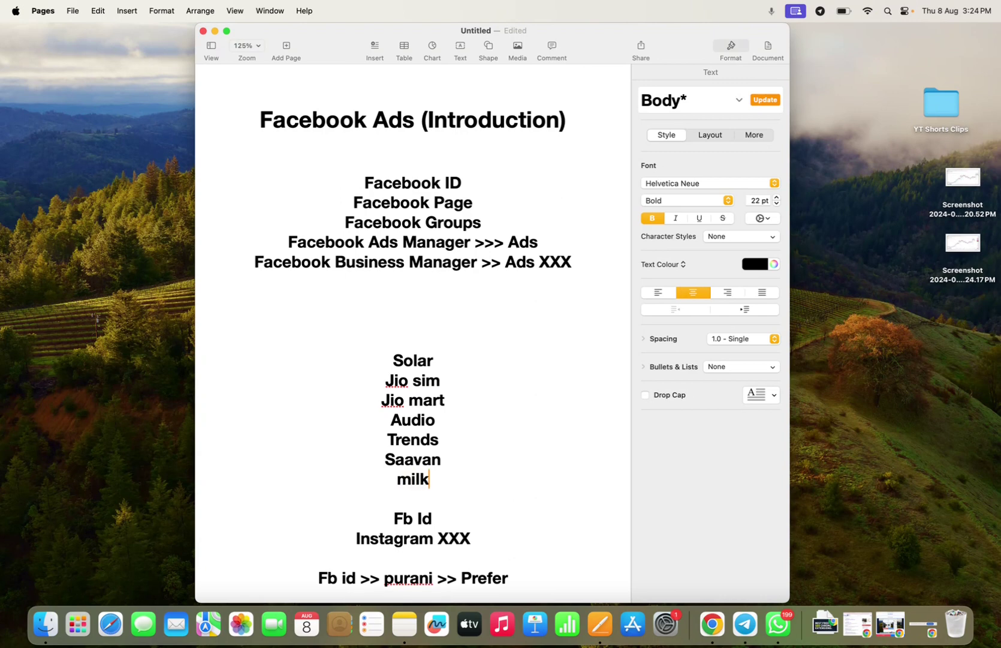
type("masket")
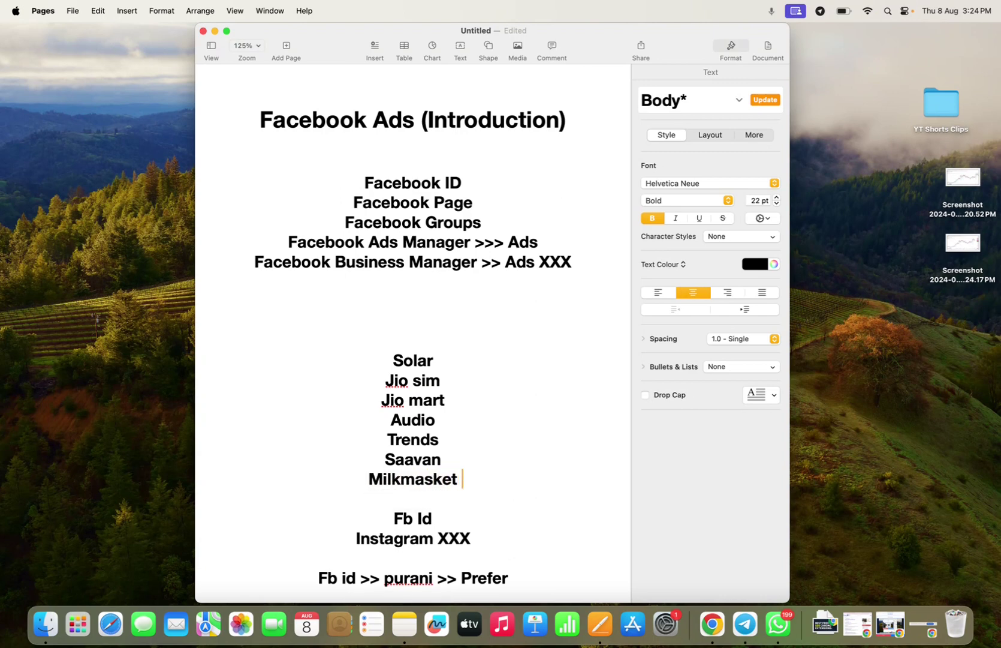
key("Return")
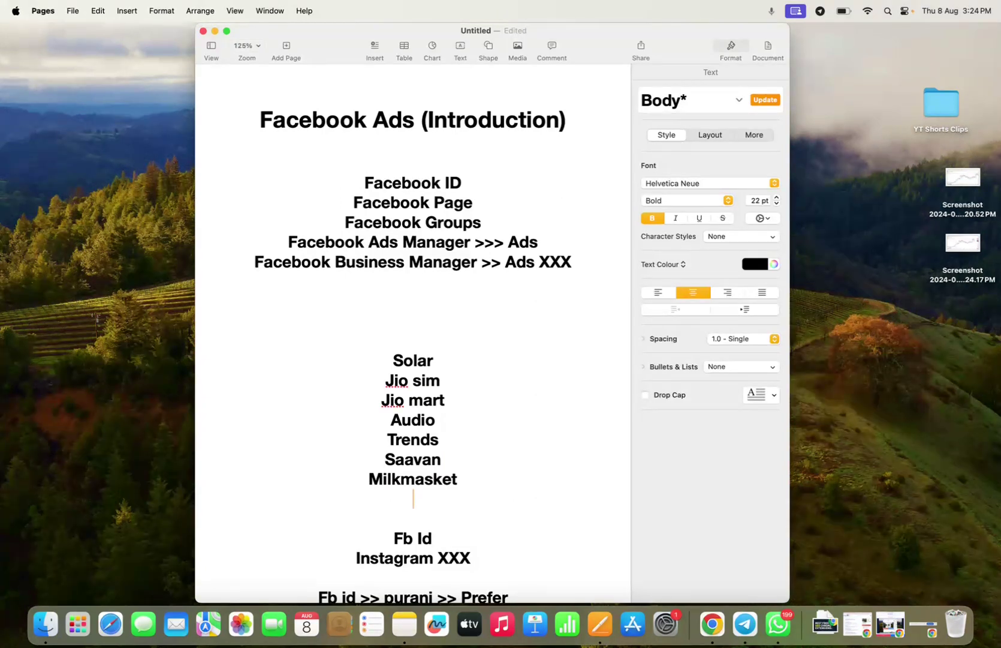
key("Return")
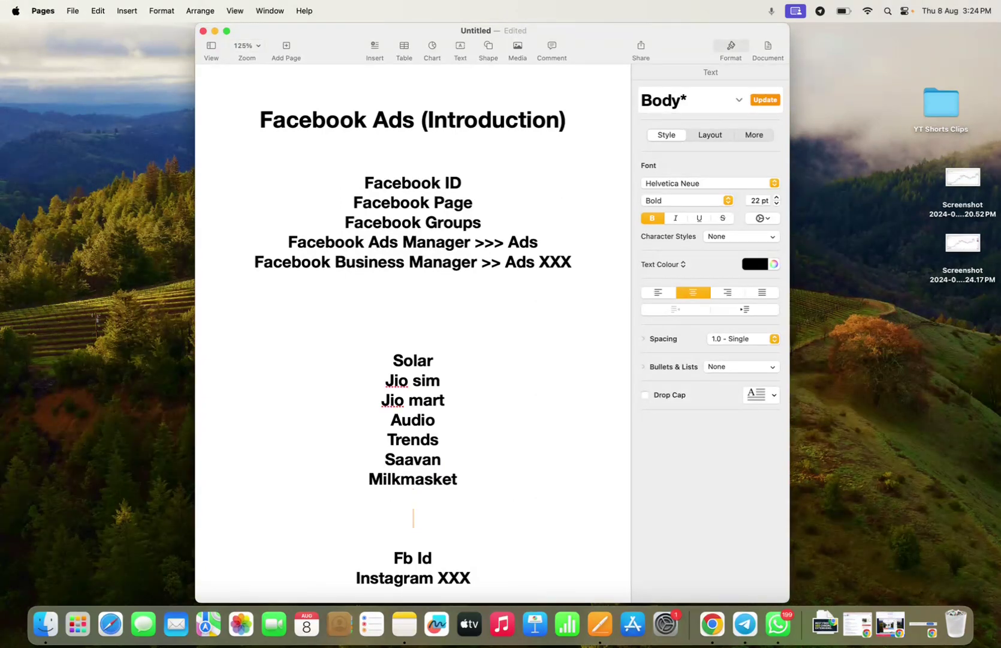
- Highlight the list of business examples from "Milkmasket" up to "Solar"
key("shift+Up")
key("shift+Up")
key("shift+Up")
key("shift+Up")
key("shift+Up")
key("shift+Up")
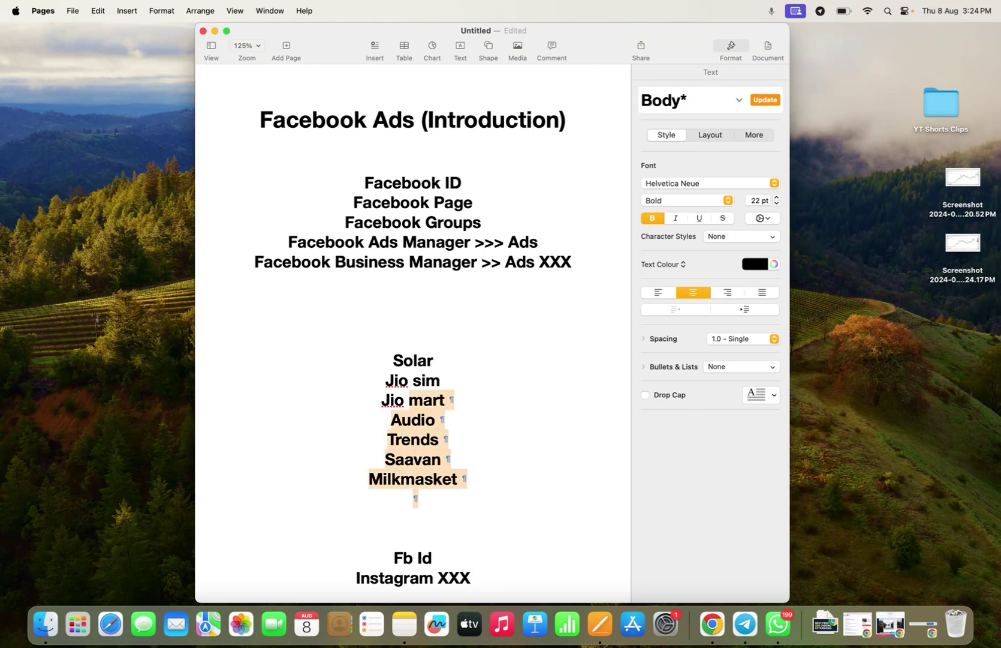
key("shift+Up")
key("shift+Up")
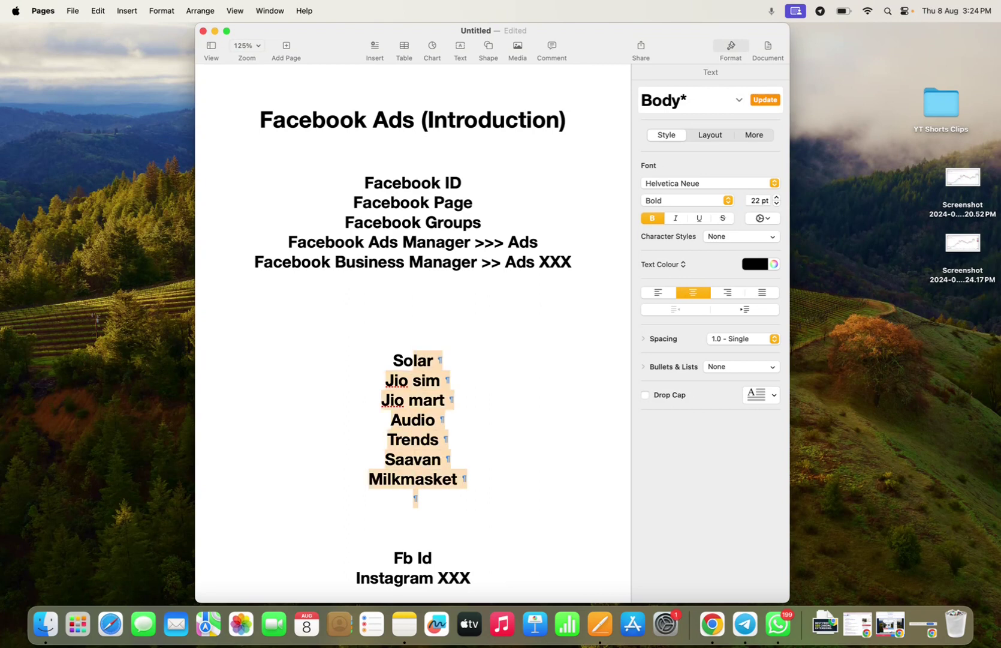
- Add the lines "Multiple pages" and "Multiple ad account" below the list of business examples
key("Down")
key("Return")
type("multiple pages")
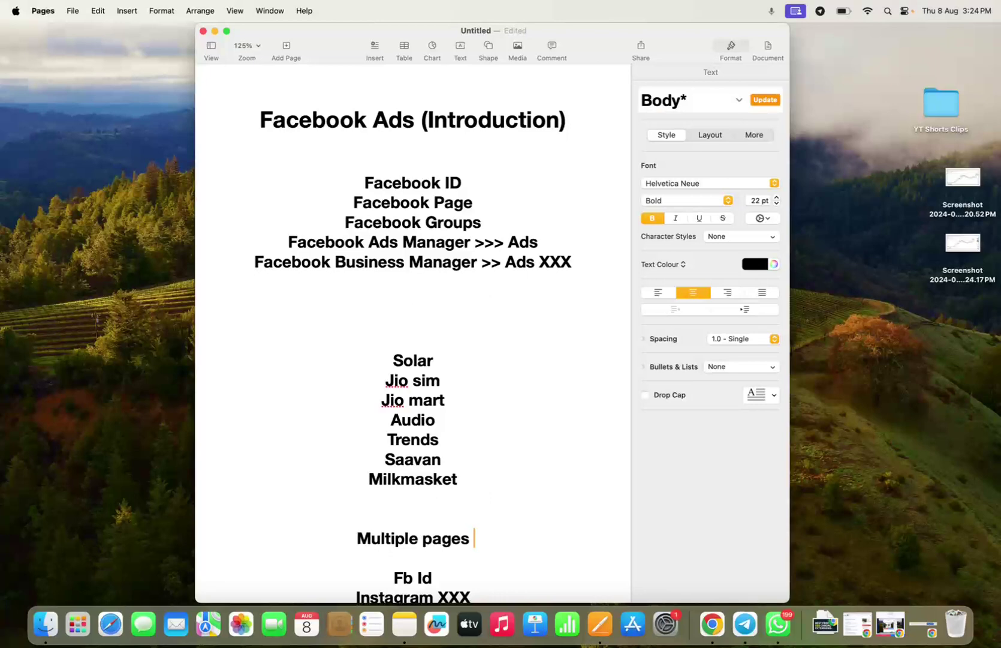
key("Return")
type("multil")
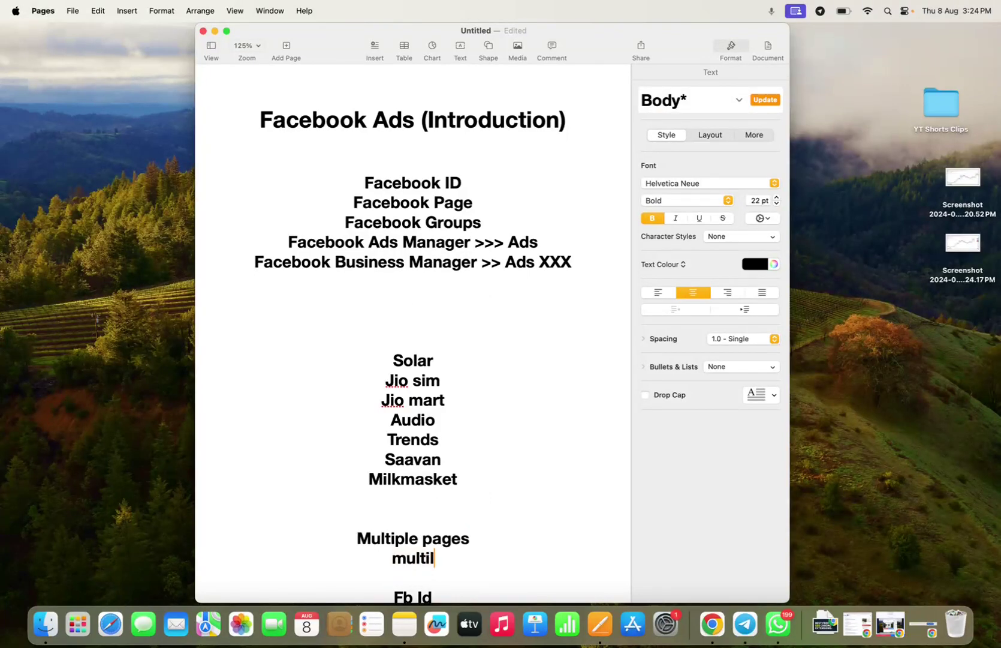
key("BackSpace")
type("ple ad a")
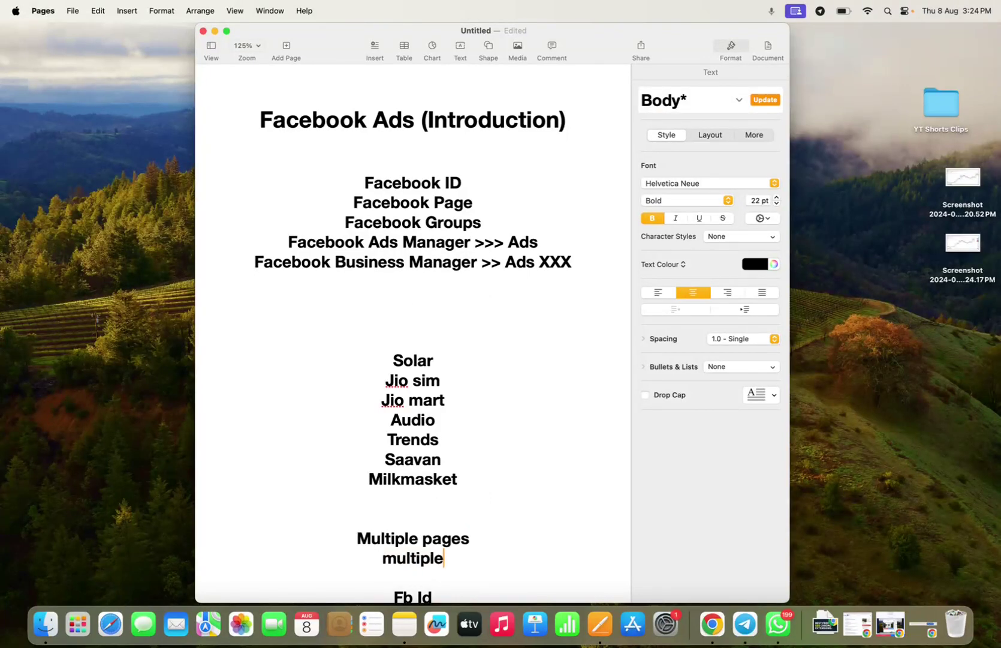
type("ccount")
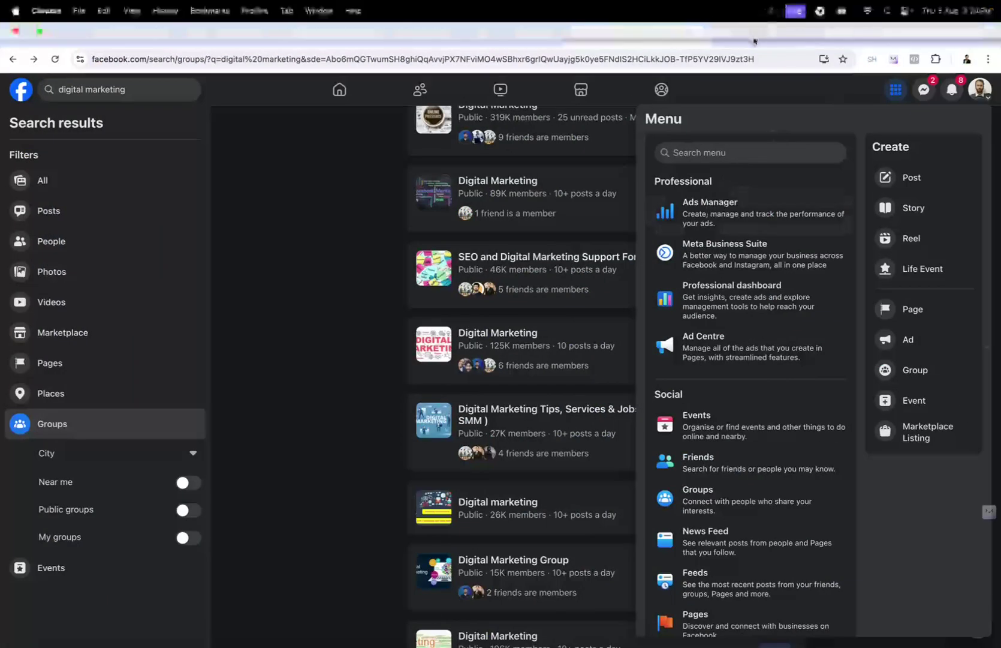
- Switch to Ads Manager in Chrome and start creating a campaign to view the objectives
left_click(753, 36)
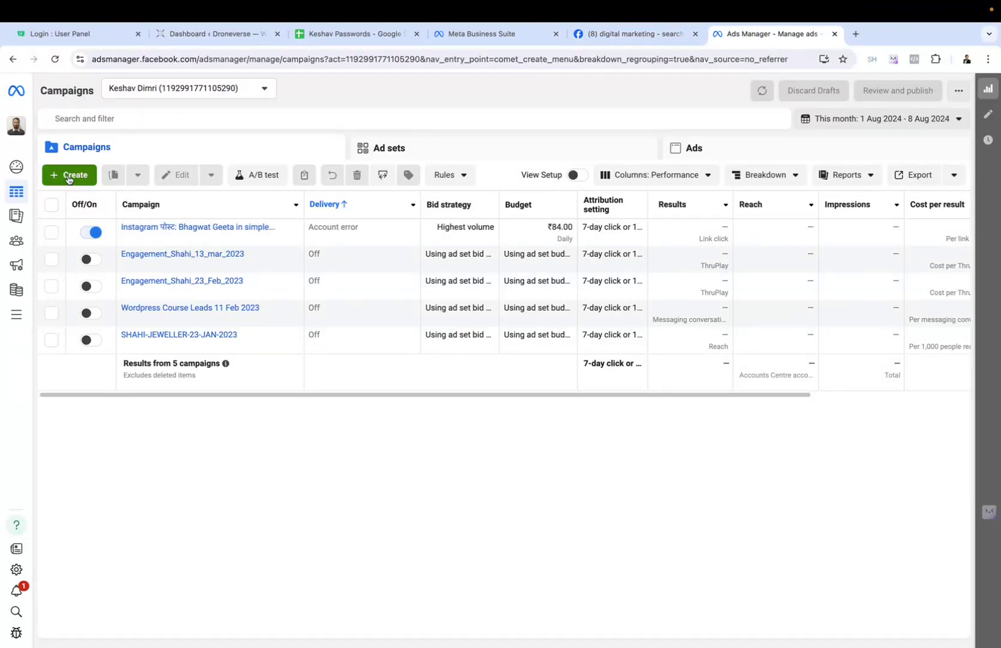
left_click(69, 176)
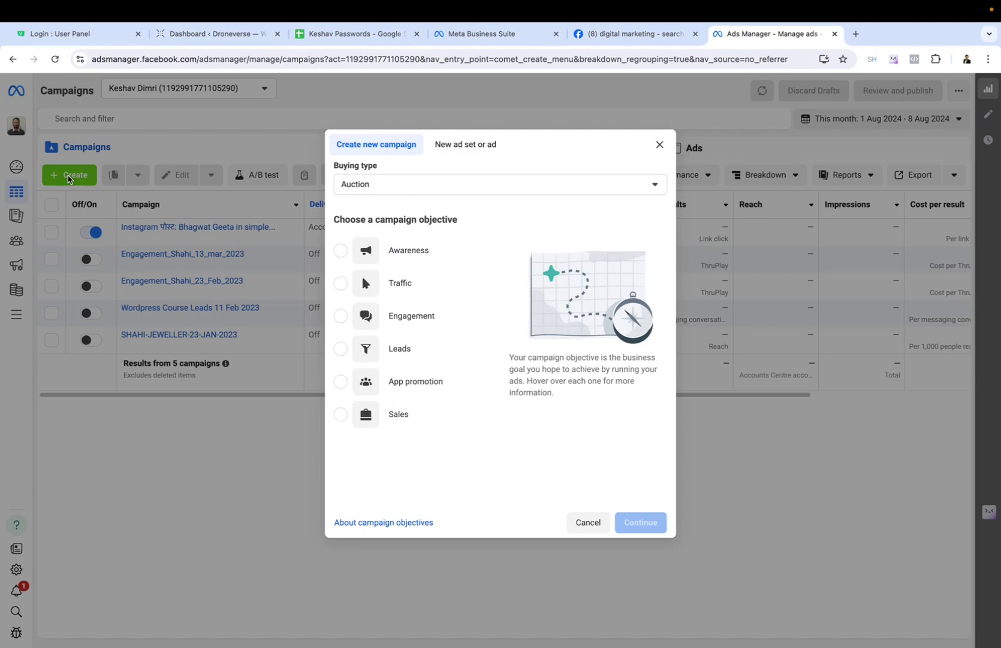
- Switch back to the Pages notes and add "Ad account >> train >> perfect" below "Multiple ad account", separated by blank space
key("ctrl+Left")
key("Return")
key("Return")
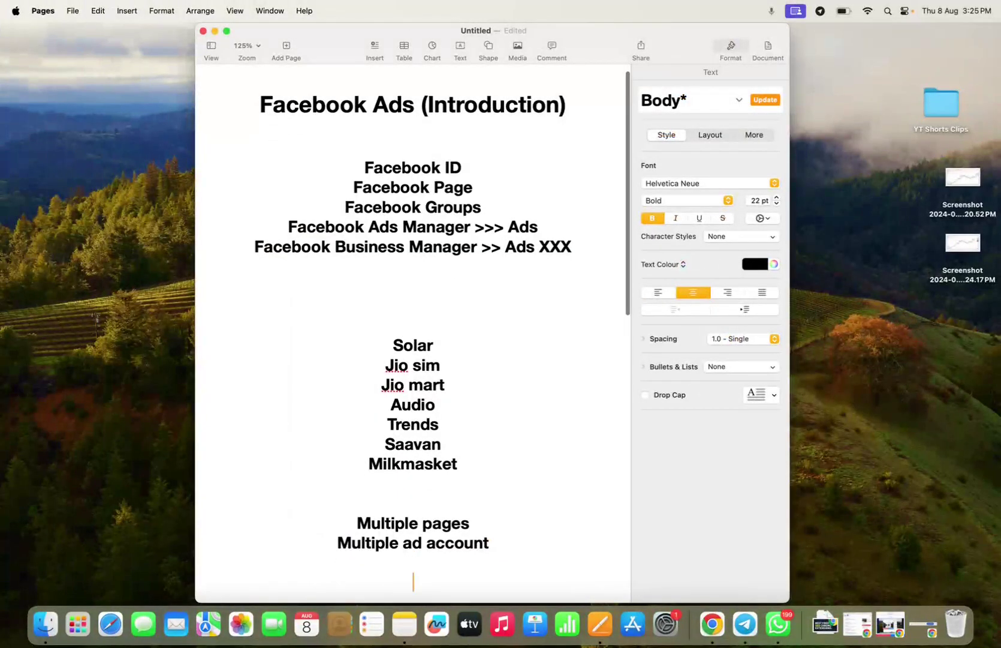
scroll(374, 543, "down", 5)
type("Ad account >> train")
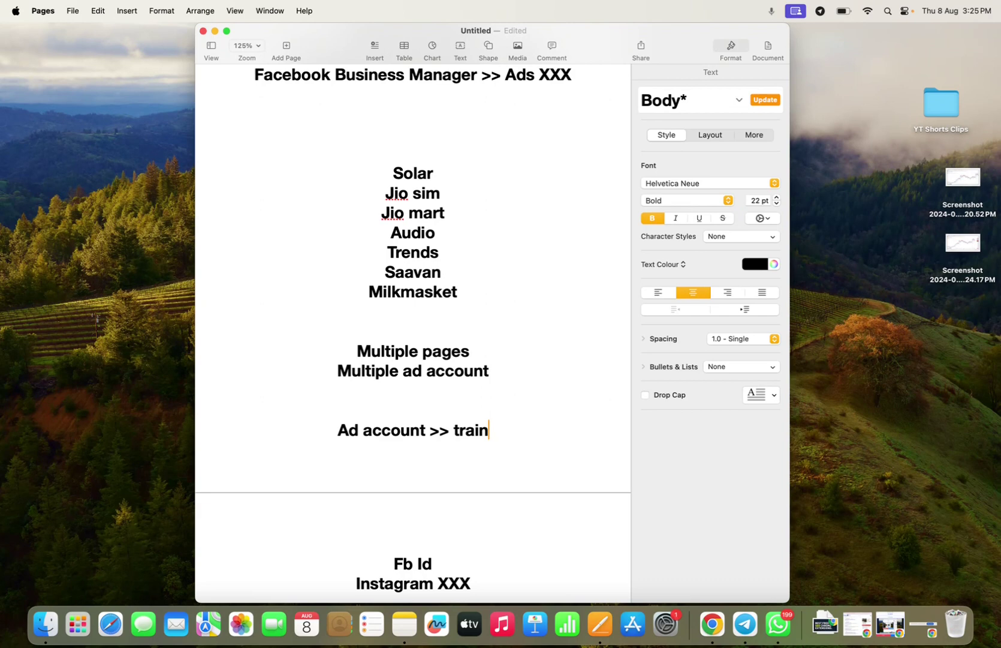
type(">>")
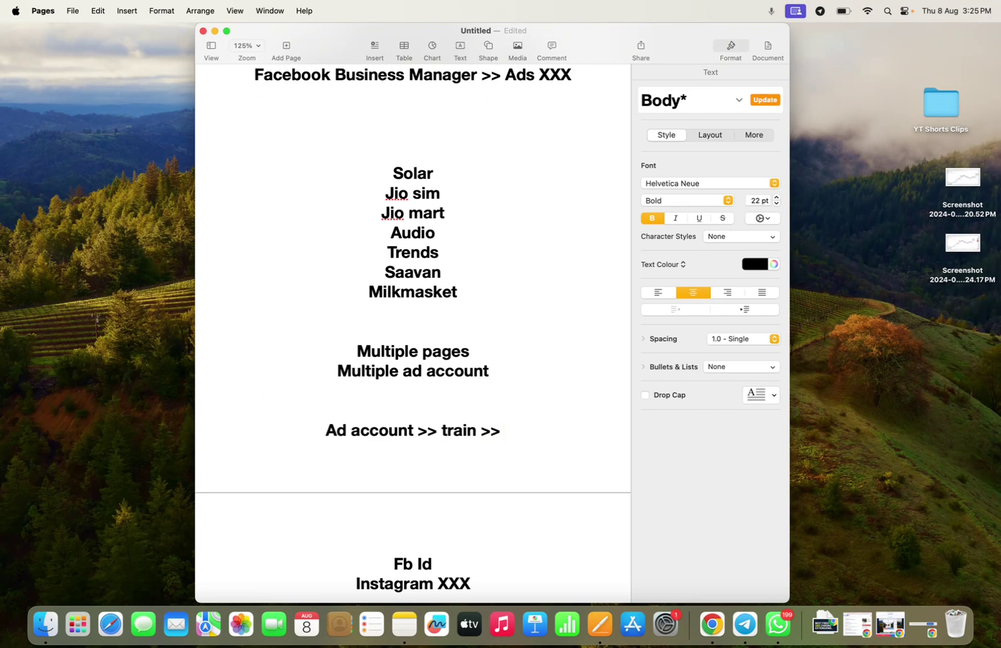
type(" perfe")
type("ct")
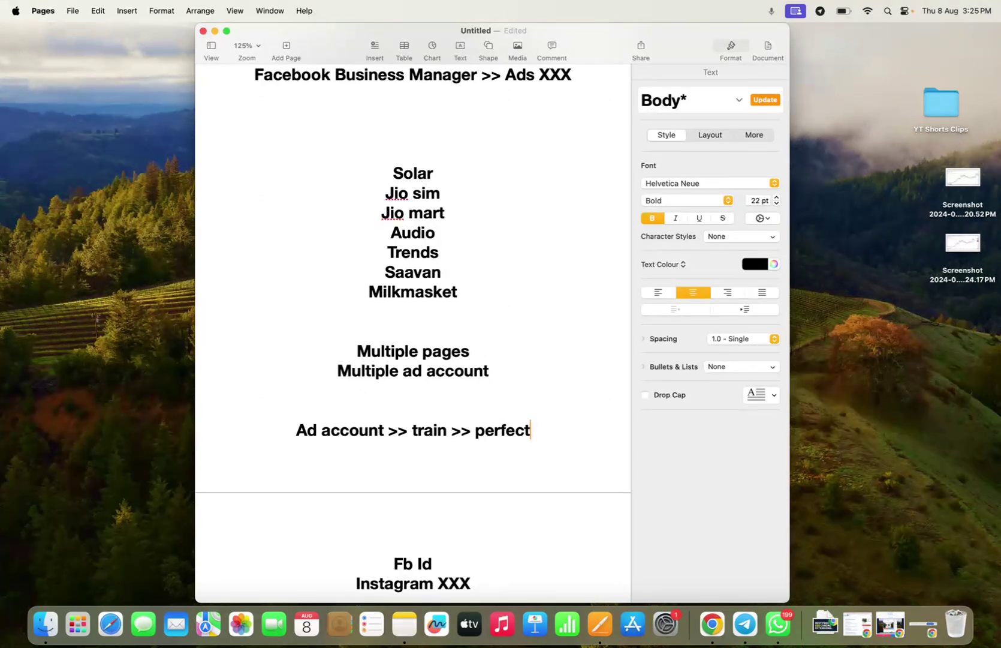
- Add the lines "Mix" and "Pixel" above "Fb Id", with a blank line between them
key("Return")
scroll(413, 334, "down", 2)
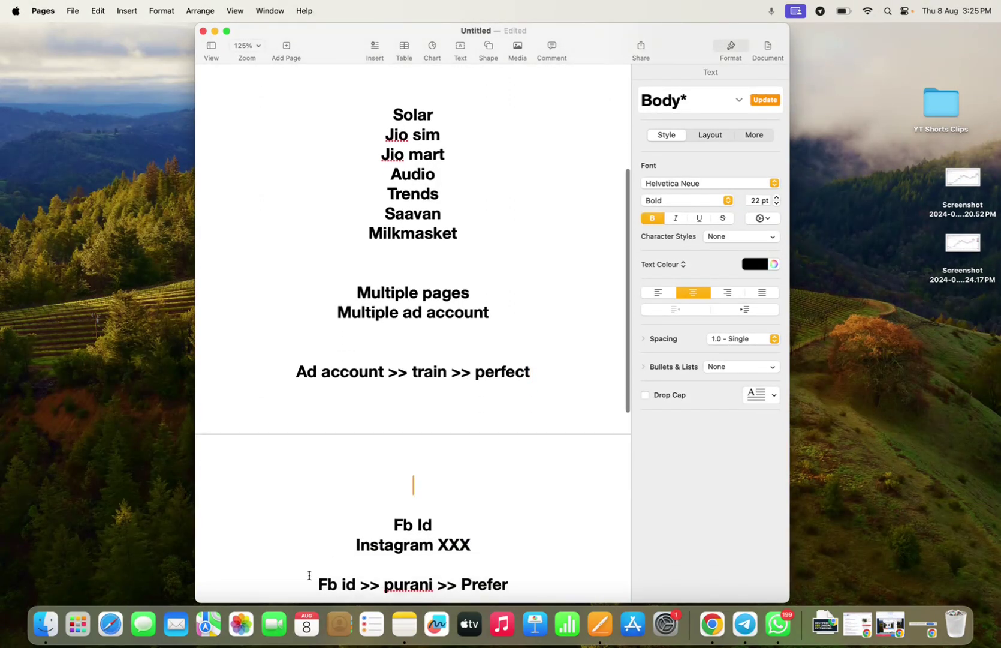
scroll(275, 587, "down", 2)
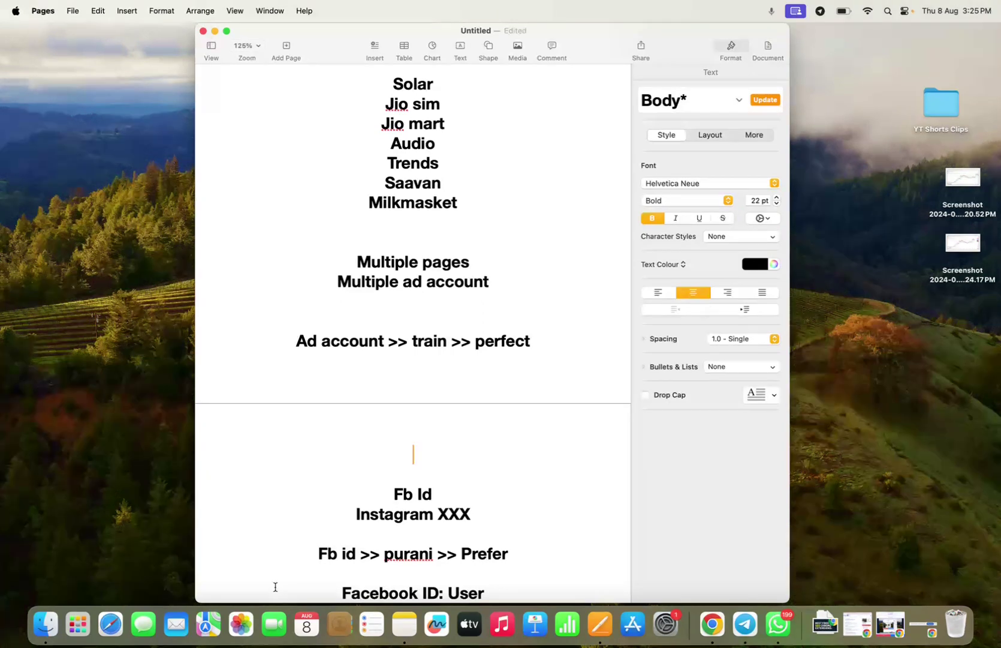
type("Mix")
key("Return")
key("Return")
type("px")
key("BackSpace")
type("ixel")
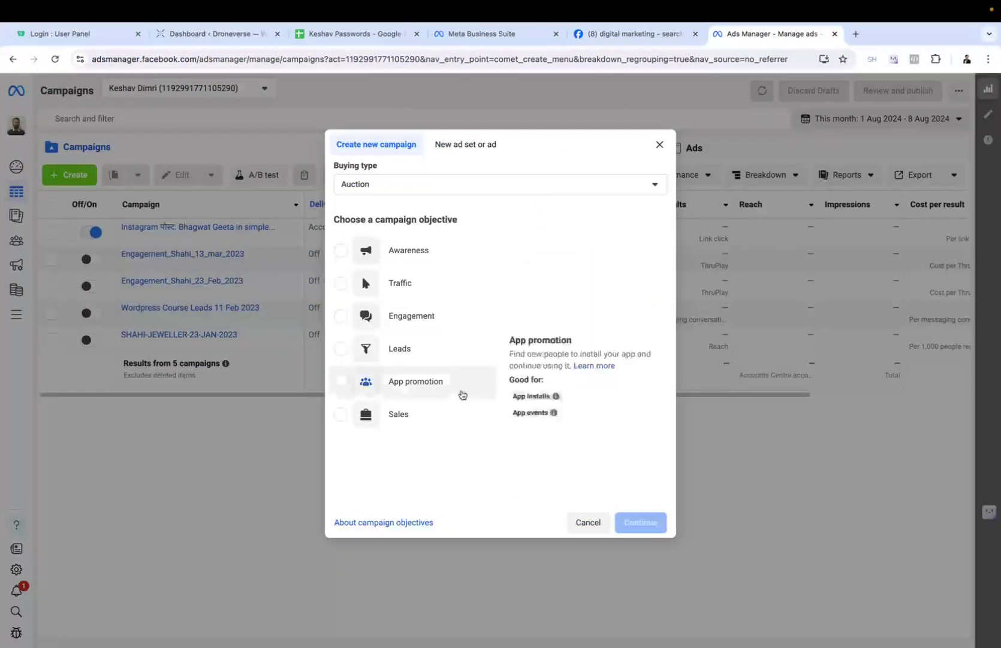
- Show the open Facebook menu on the group results page in Chrome, and return to the Pages notes
left_click(639, 35)
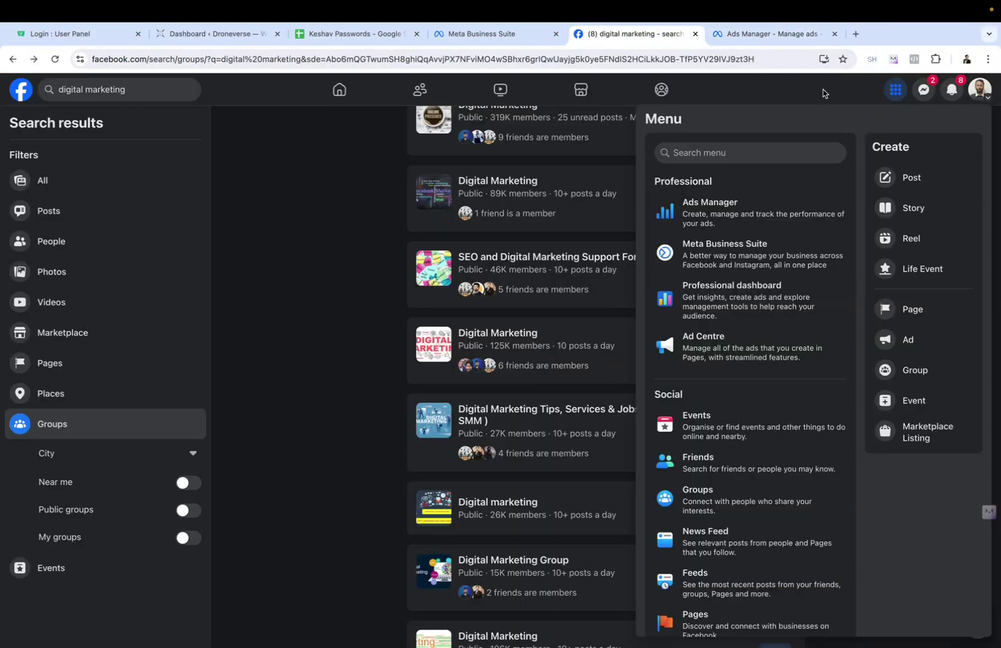
key("super+Tab")
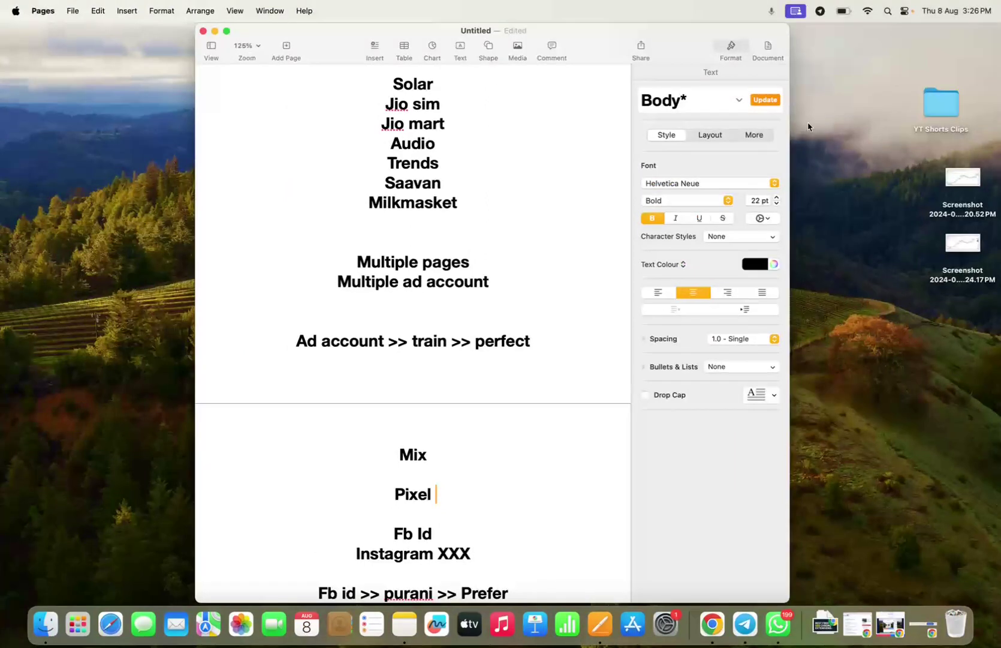
- Insert several blank lines between "Pixel" and "Fb Id" in the notes
key("Return")
key("Return")
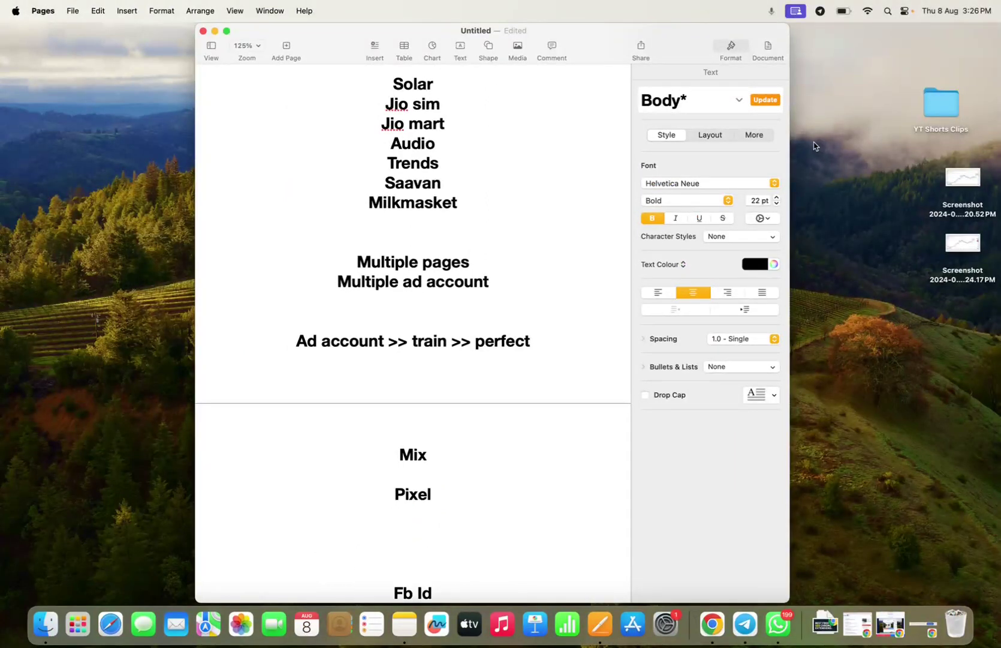
scroll(465, 456, "down", 3)
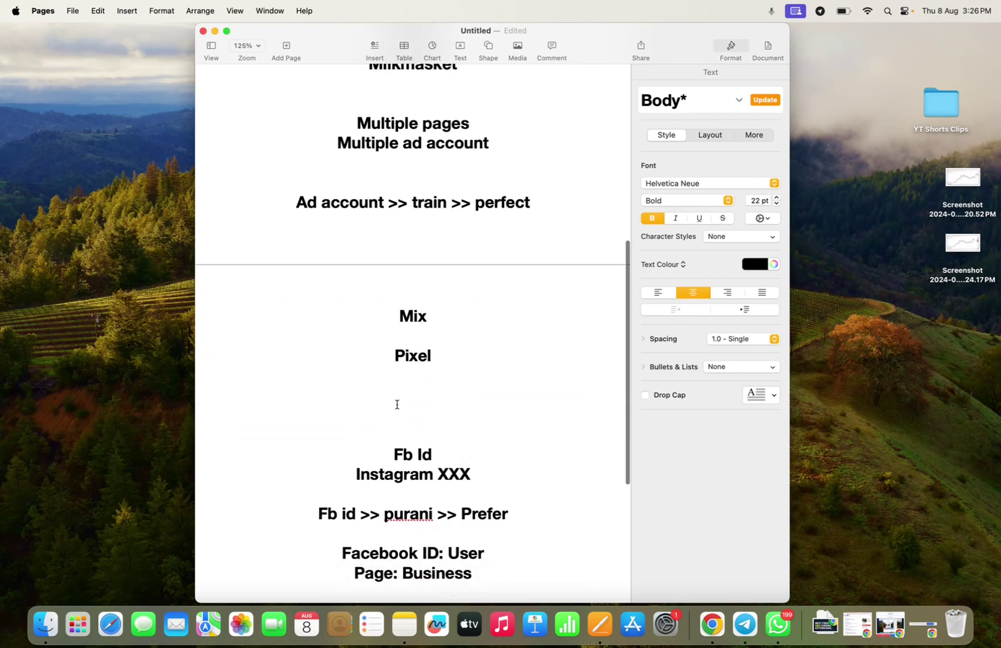
key("Return")
key("Return")
key("Return")
key("Up")
key("Up")
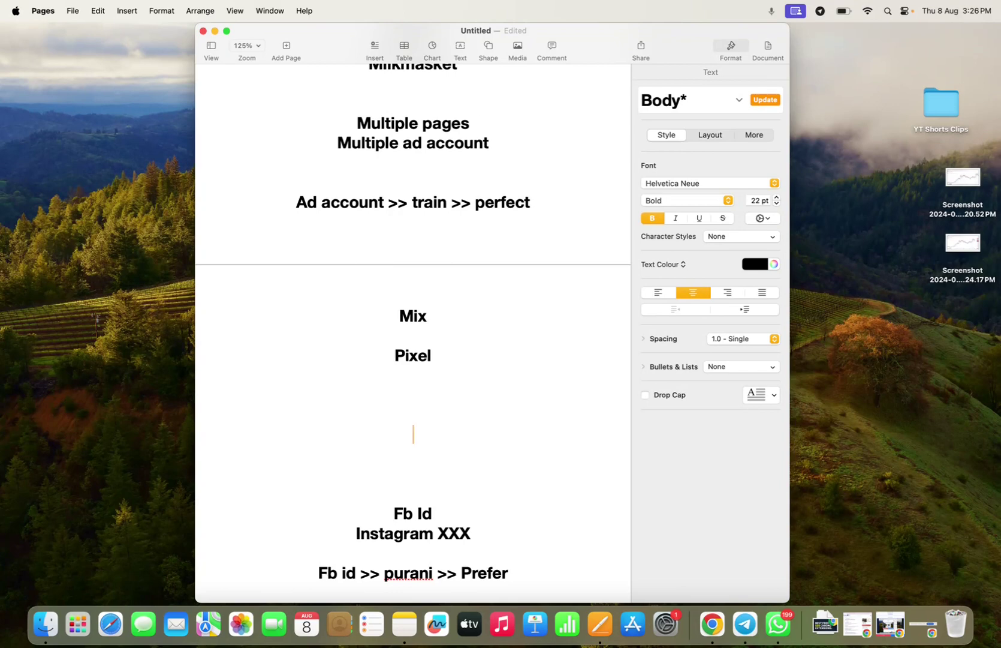
- Add "1 Business Account >> multiple ad account >> Pages >> Connect >> multiple" in the blank space below "Pixel", and highlight its beginning
scroll(430, 427, "down", 3)
type("1 Busines")
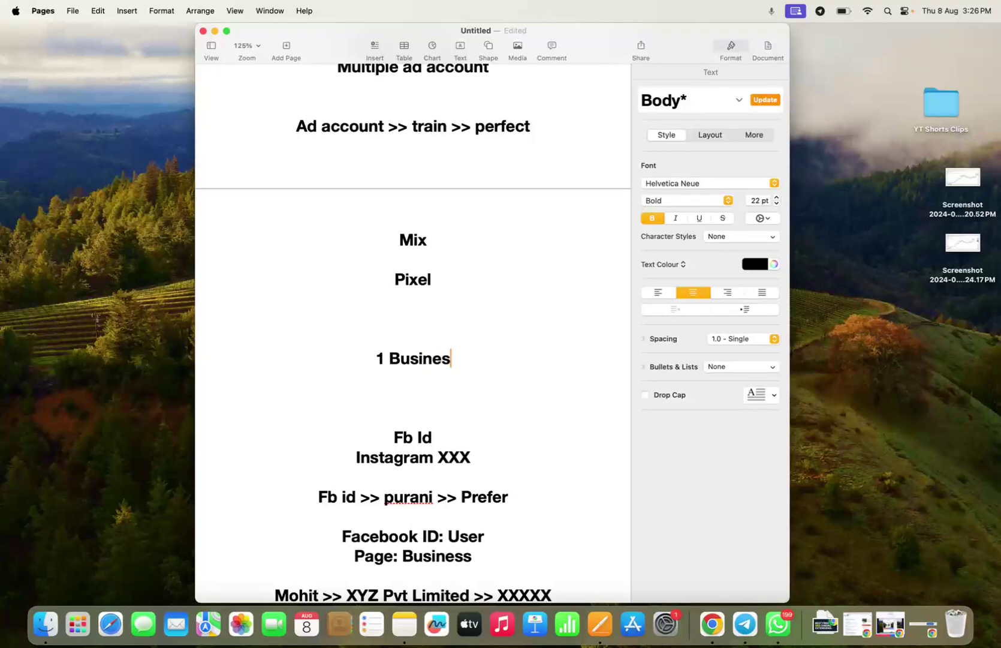
type("s Accou")
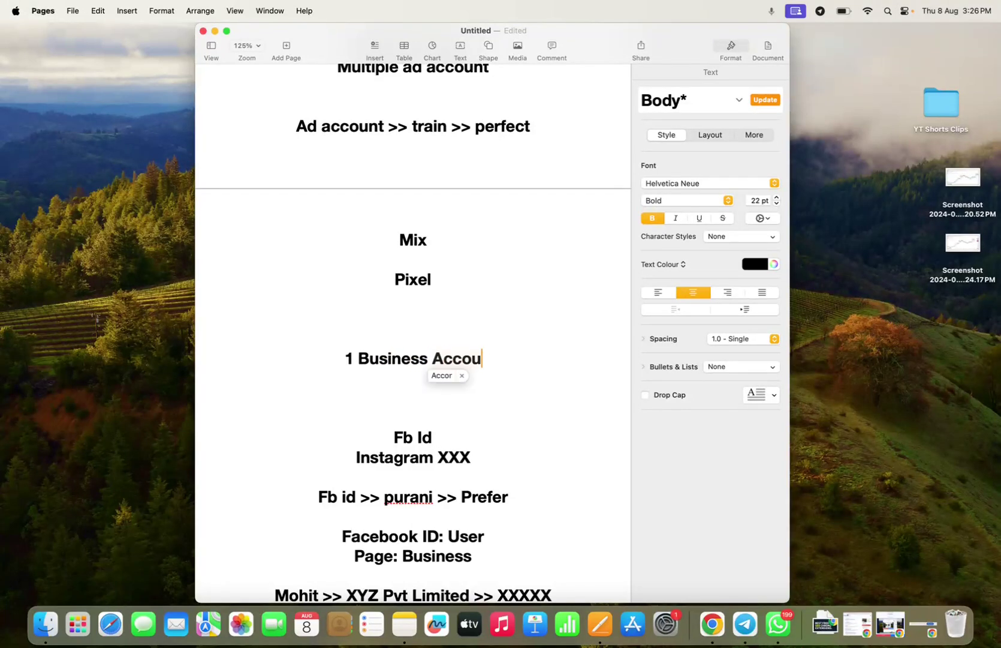
type("nt >> multi")
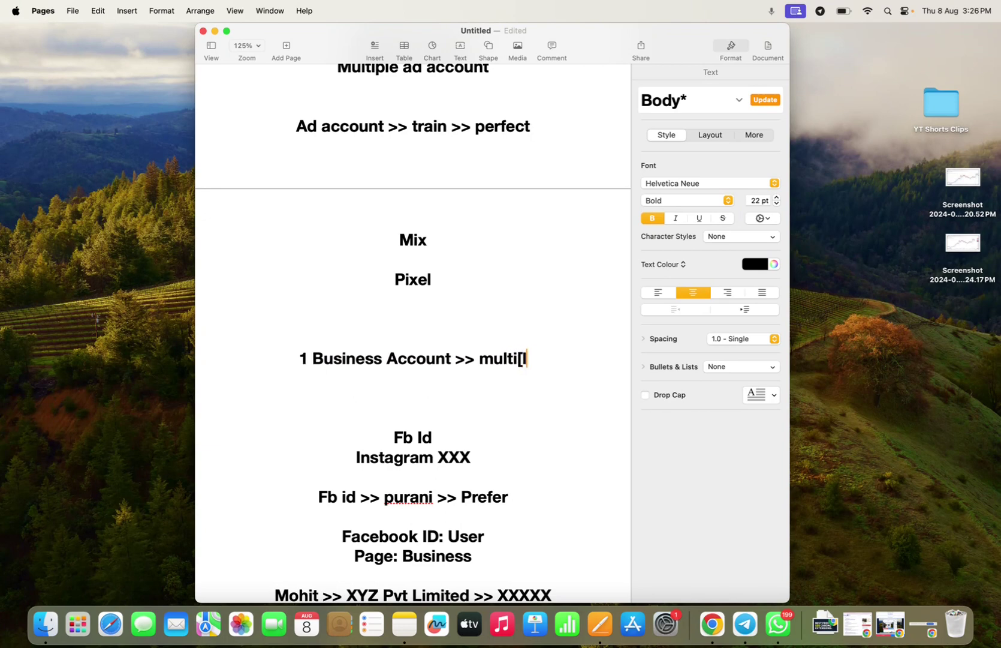
type("ple ad account ")
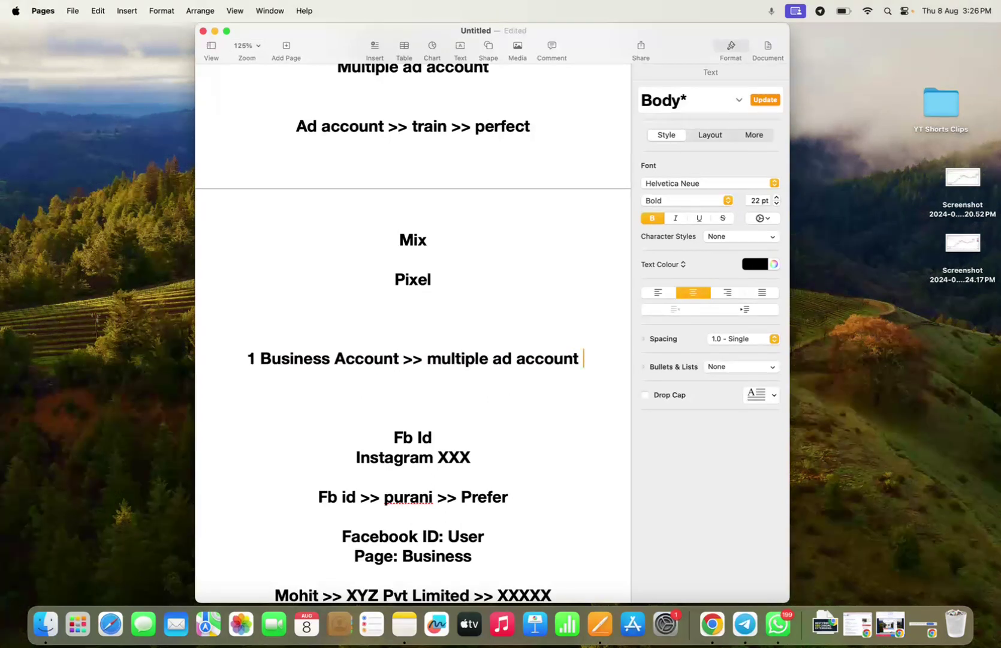
type(">> ")
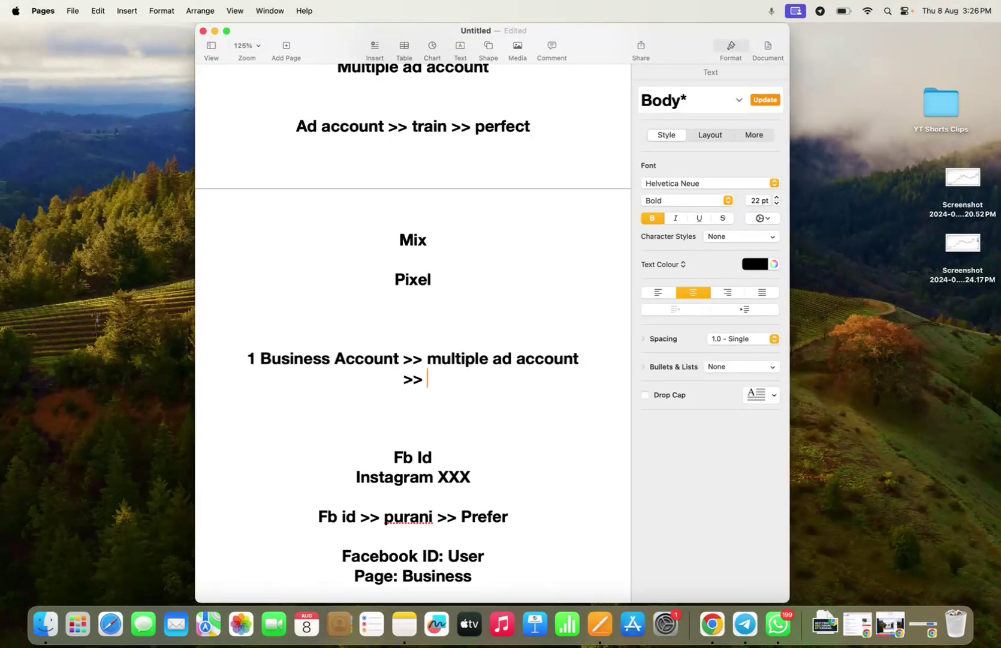
type("Pages >>")
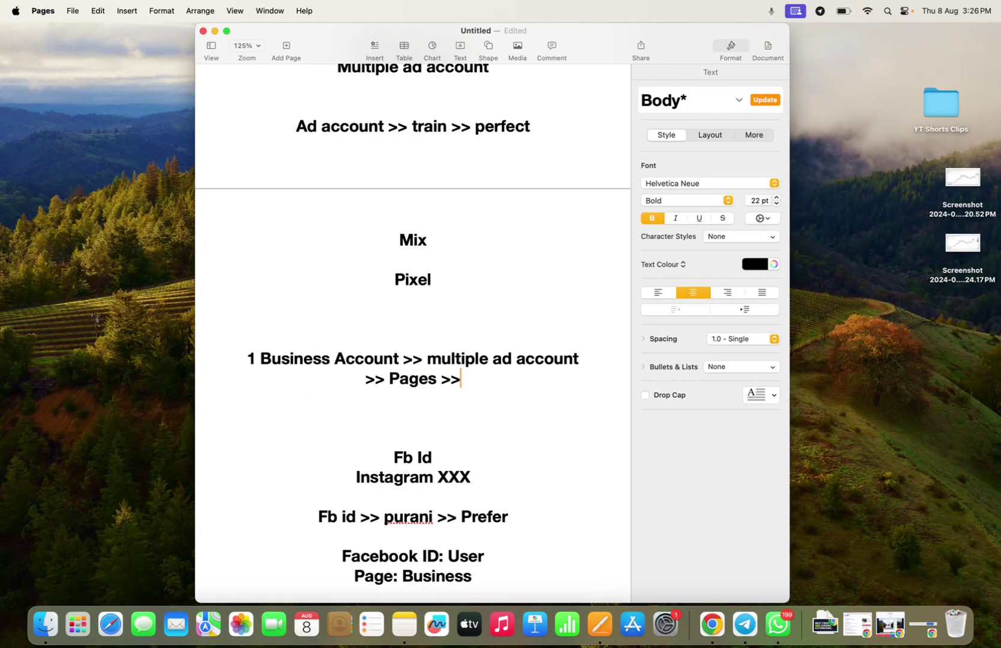
type(" Connect ")
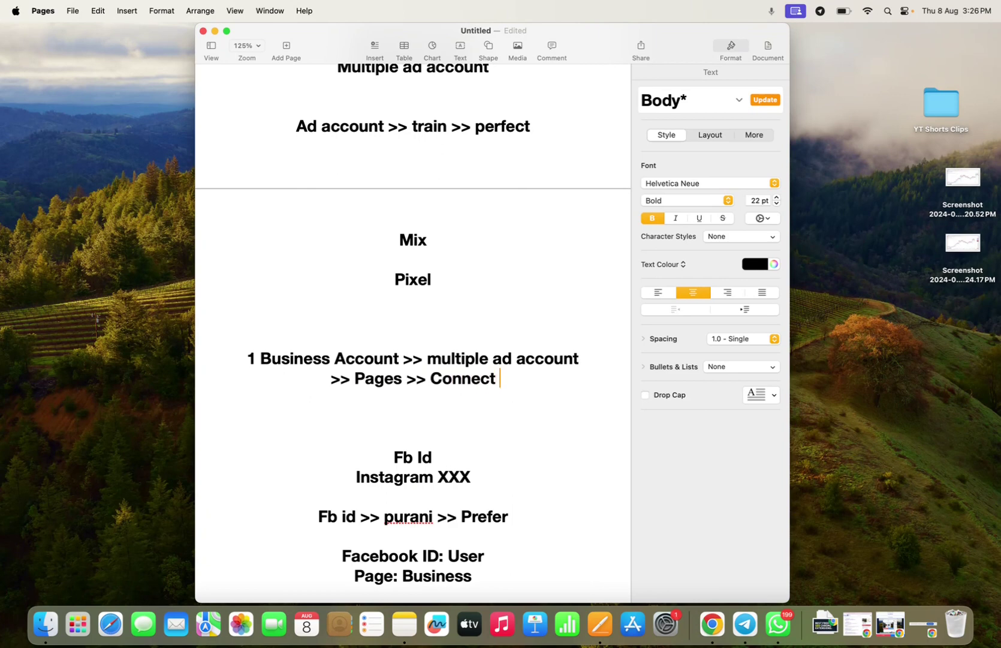
type(">> mu")
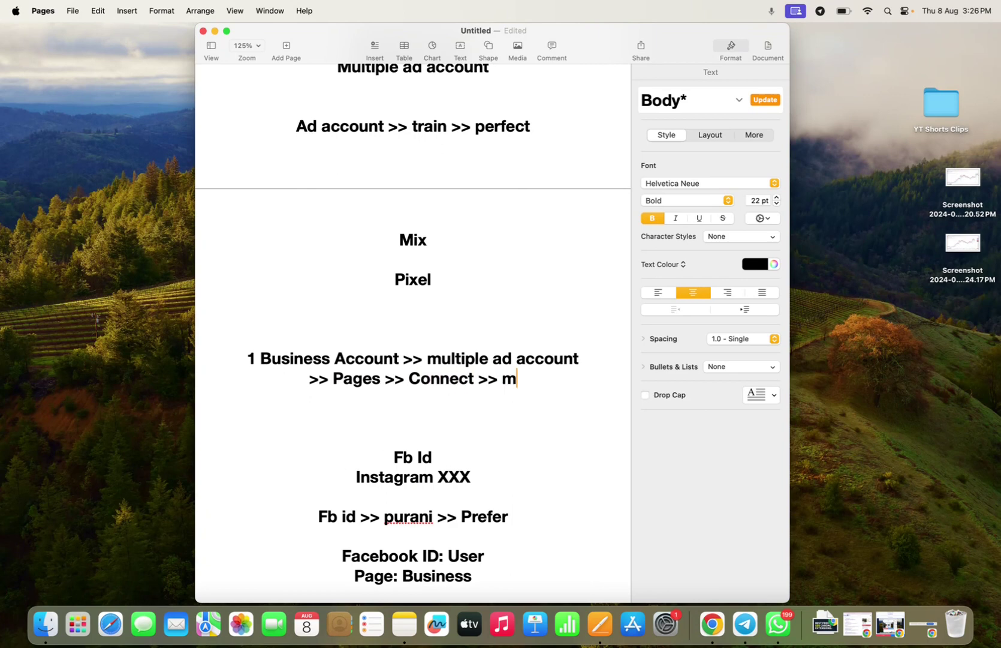
type("ltiple")
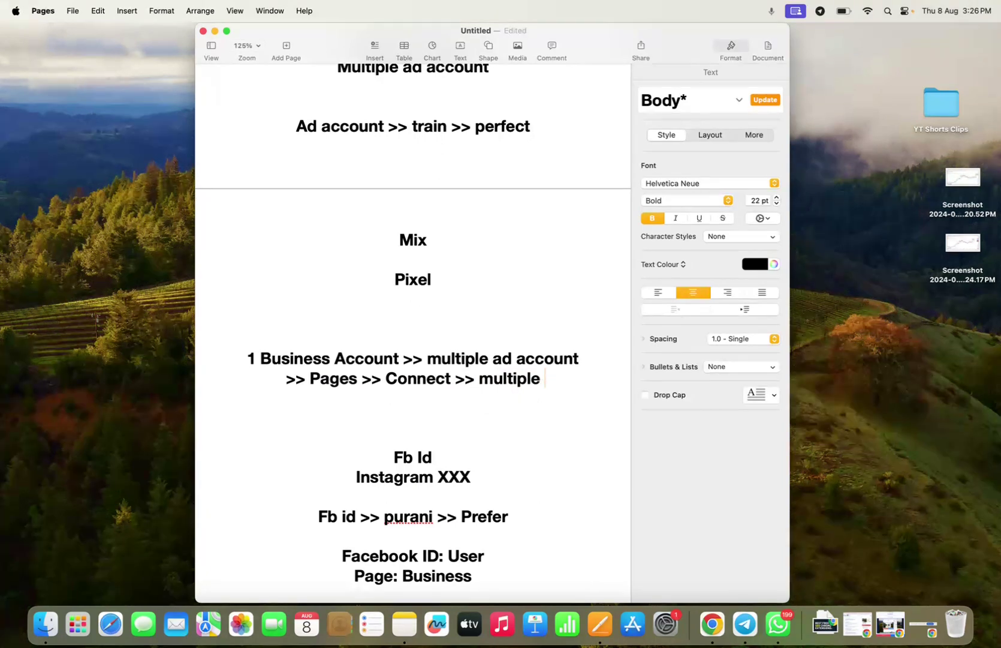
left_click_drag(243, 358, 368, 355)
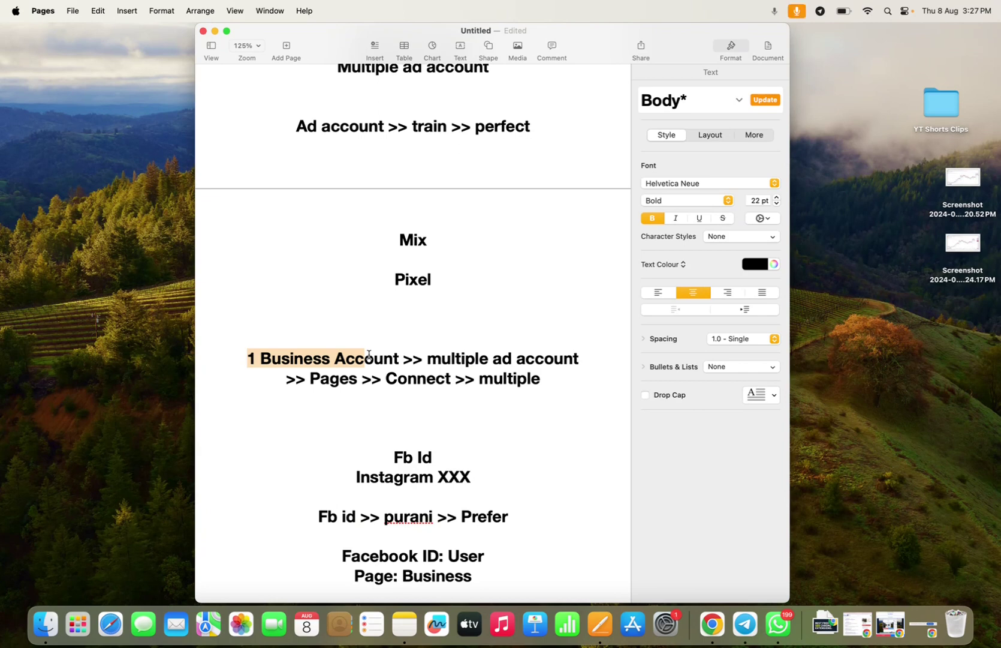
- Switch to Chrome and open business.facebook.com in a new tab
key("super+Tab")
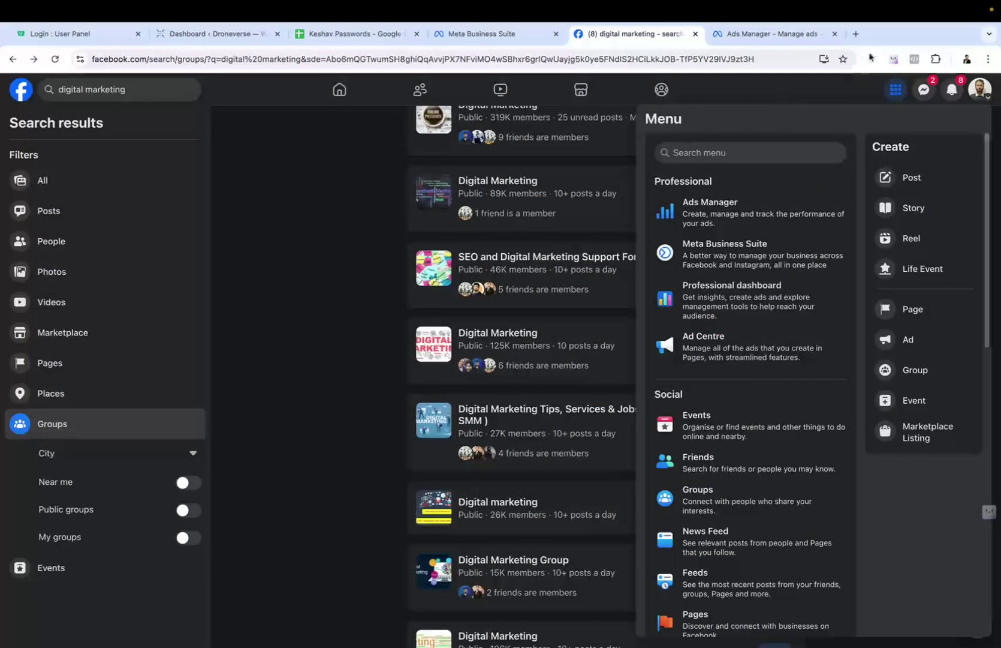
left_click(856, 34)
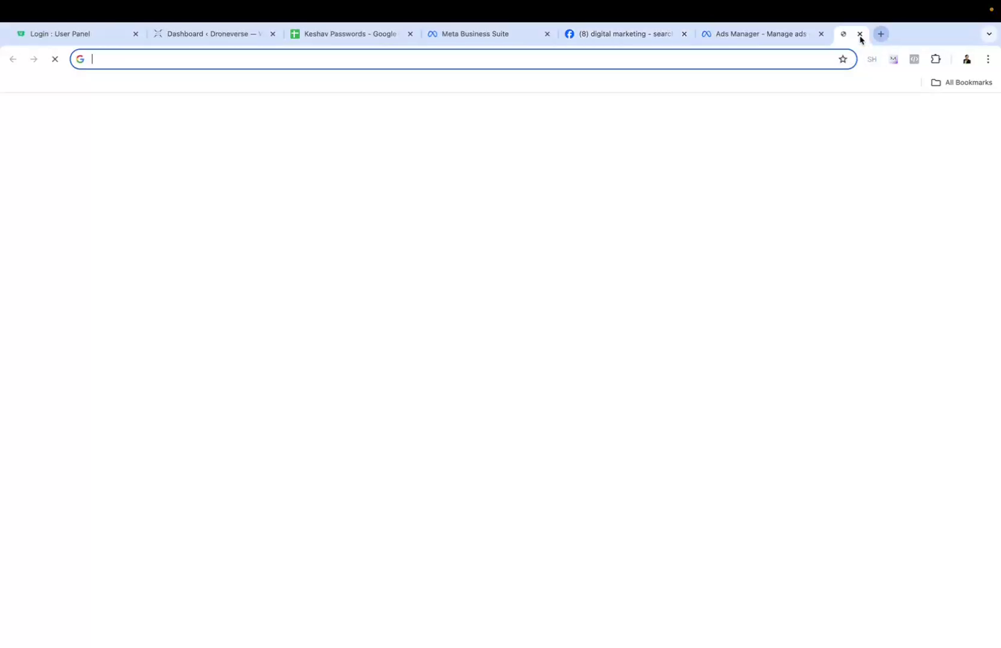
type("business.facebook.com")
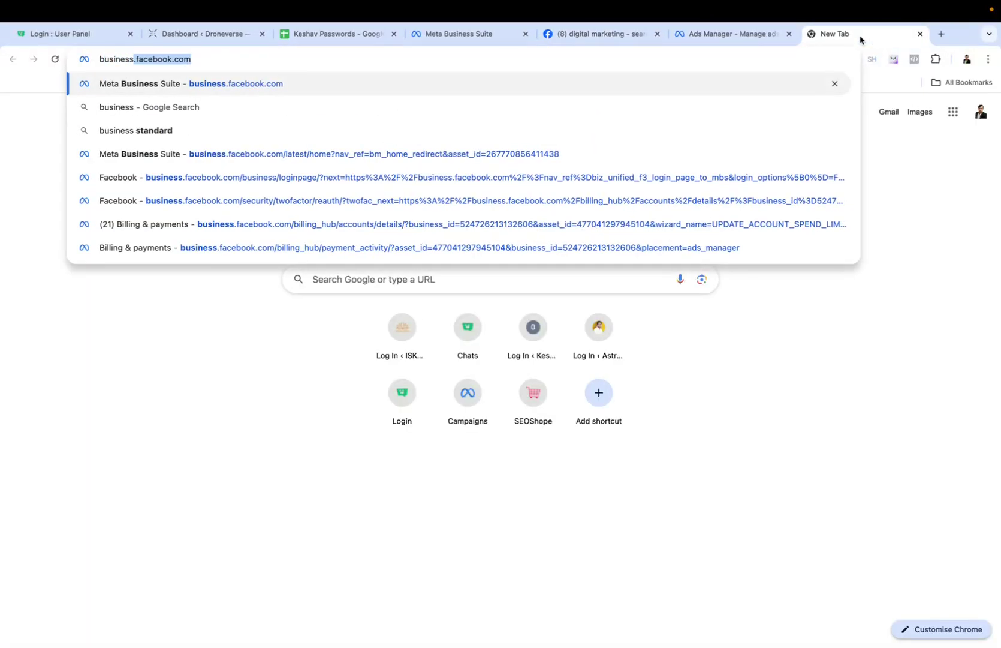
key("Return")
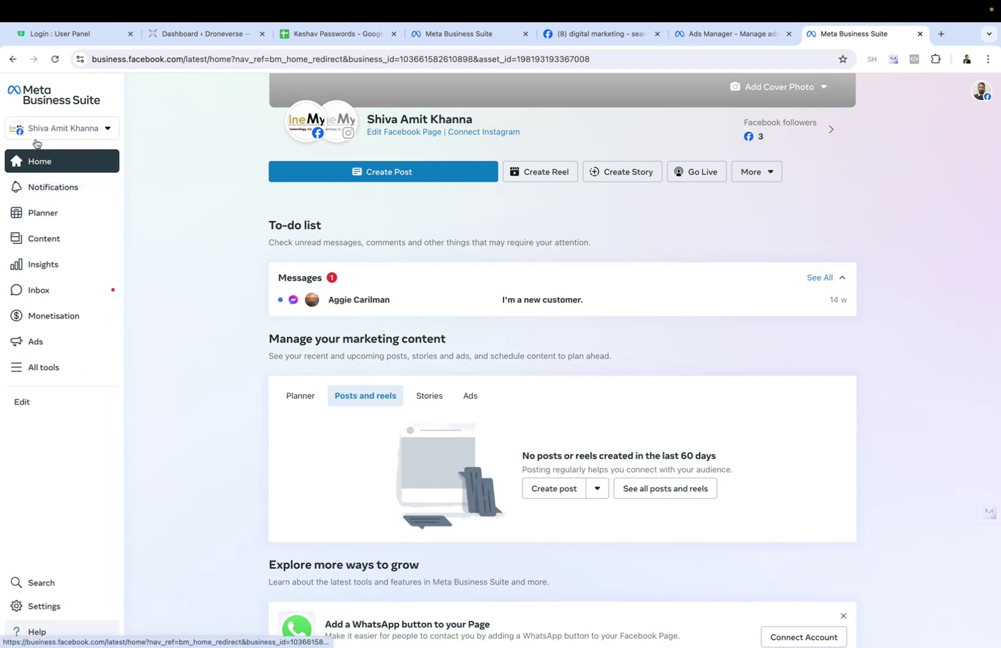
- Open the business asset switcher in Meta Business Suite and look through the listed business portfolios
key("ctrl+Left")
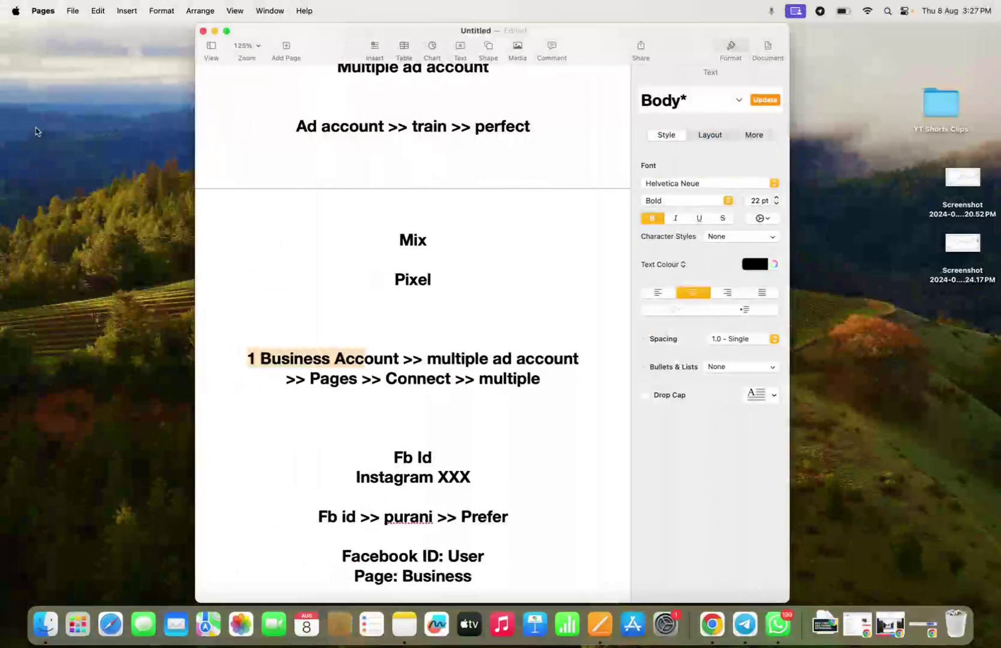
key("ctrl+Right")
left_click(72, 126)
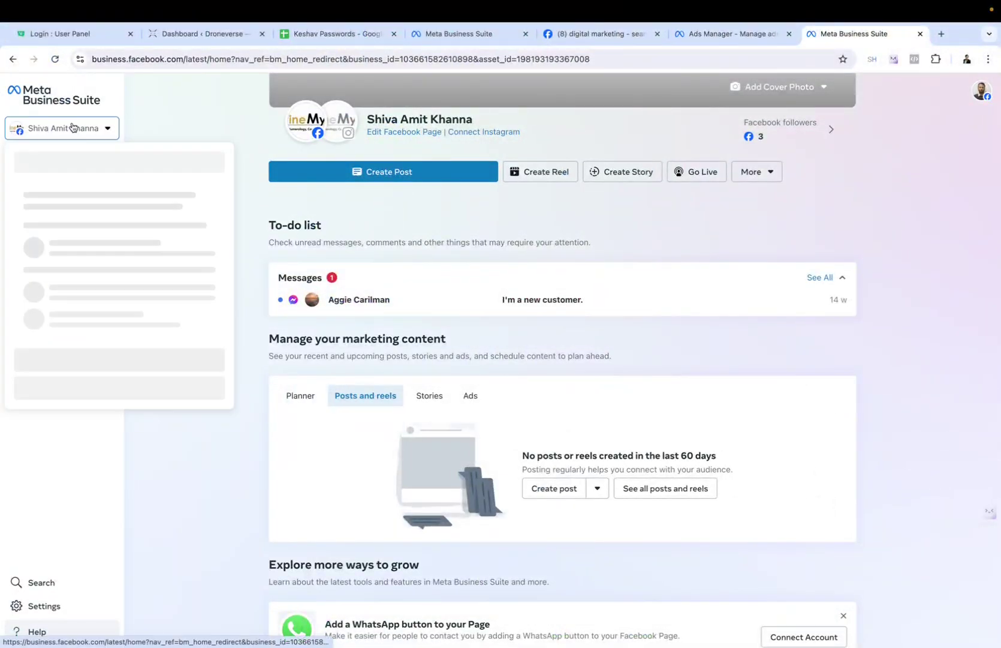
scroll(139, 230, "down", 15)
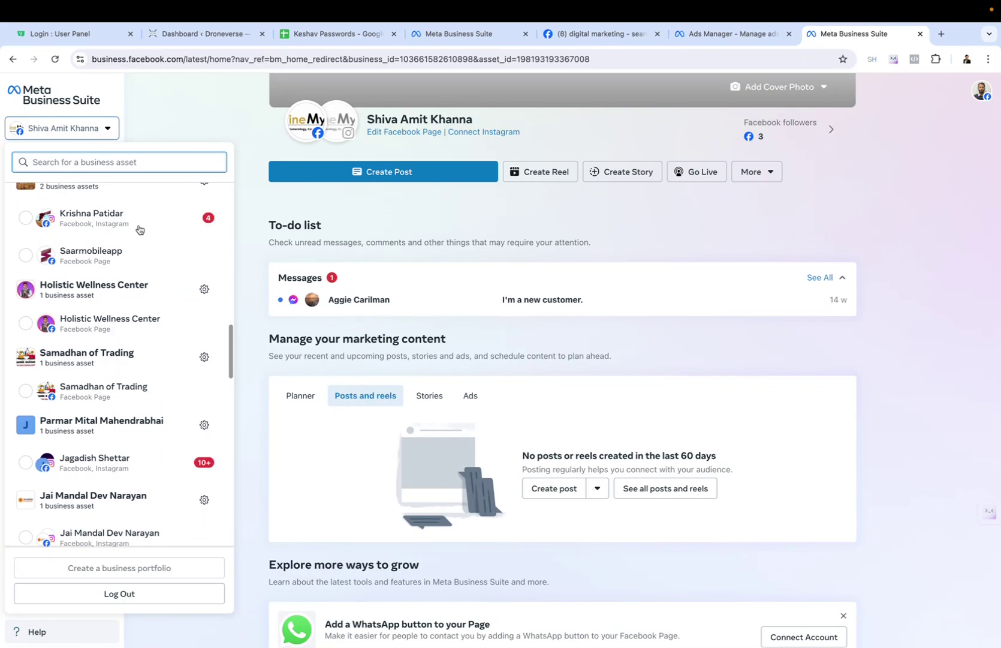
- Return to the Pages notes and add "Business Portfolio | business account" below the Facebook Business Manager line
key("ctrl+Left")
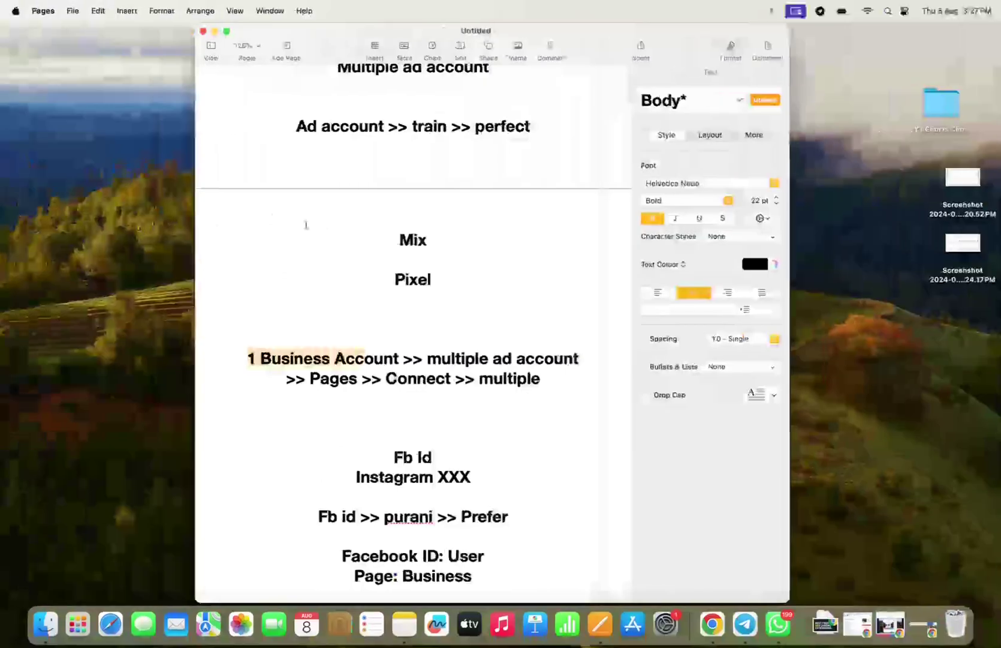
scroll(345, 233, "up", 15)
left_click(583, 261)
key("Return")
type("Busine")
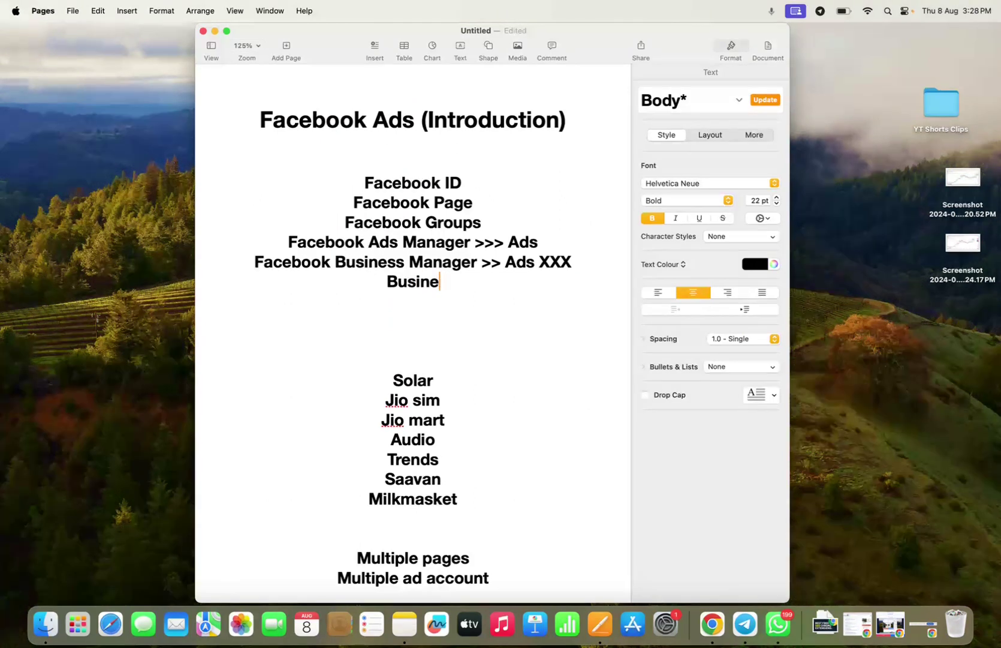
type("ss Portfolio ")
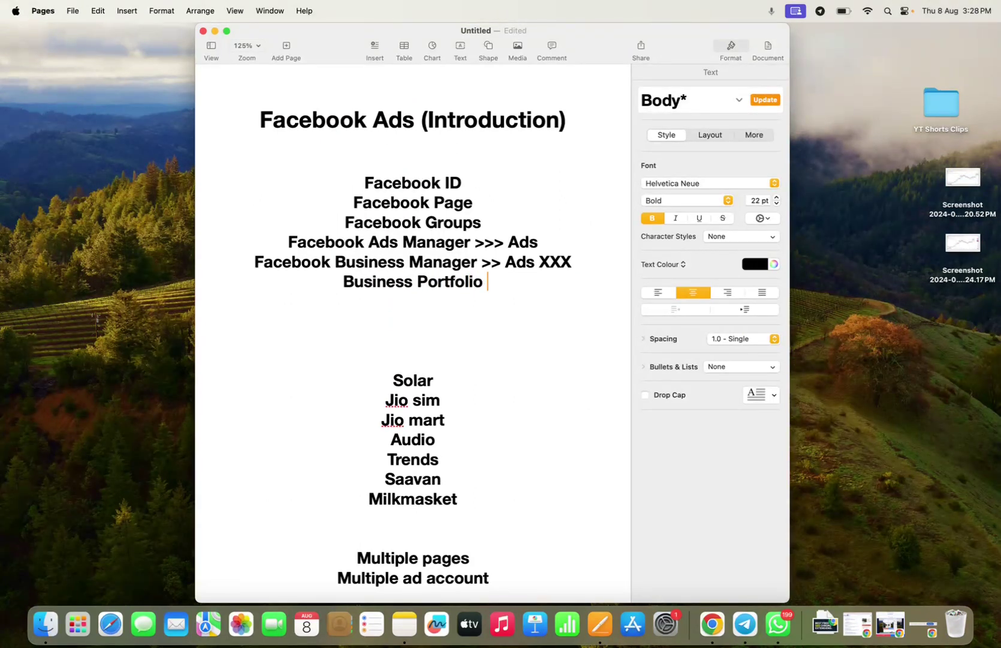
type("| busine")
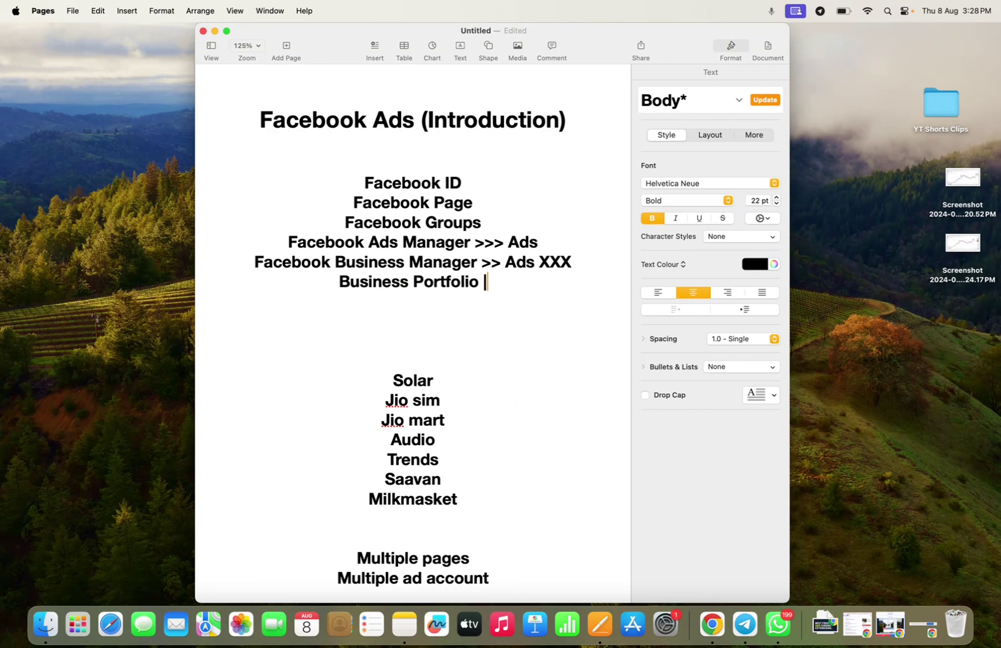
type("ss account")
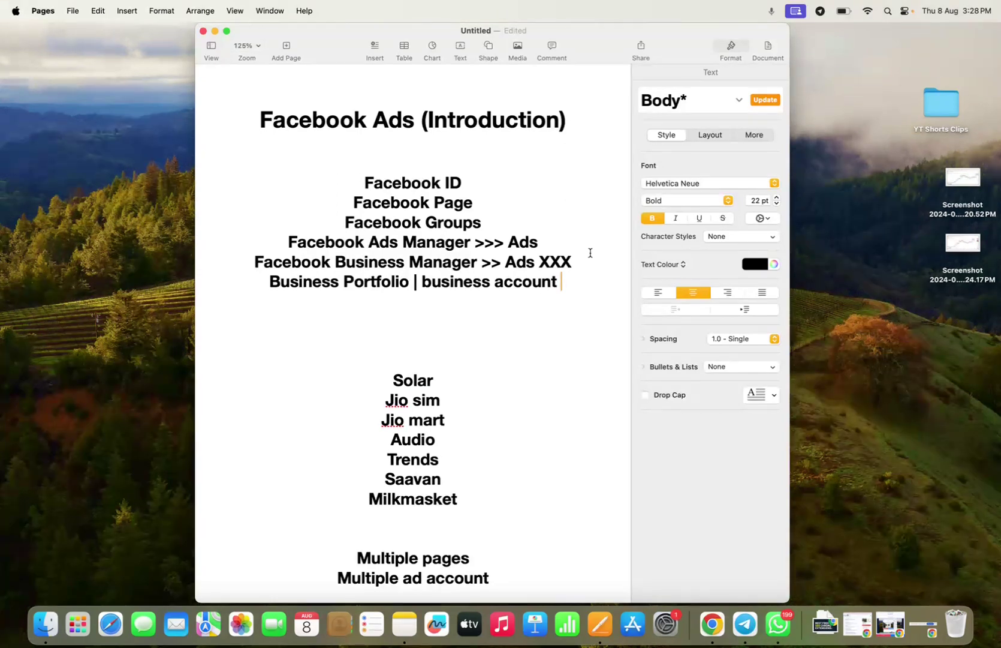
- Add the line "Manage" below the Business Portfolio line, separated by a blank line
key("Return")
key("Return")
type("Manage")
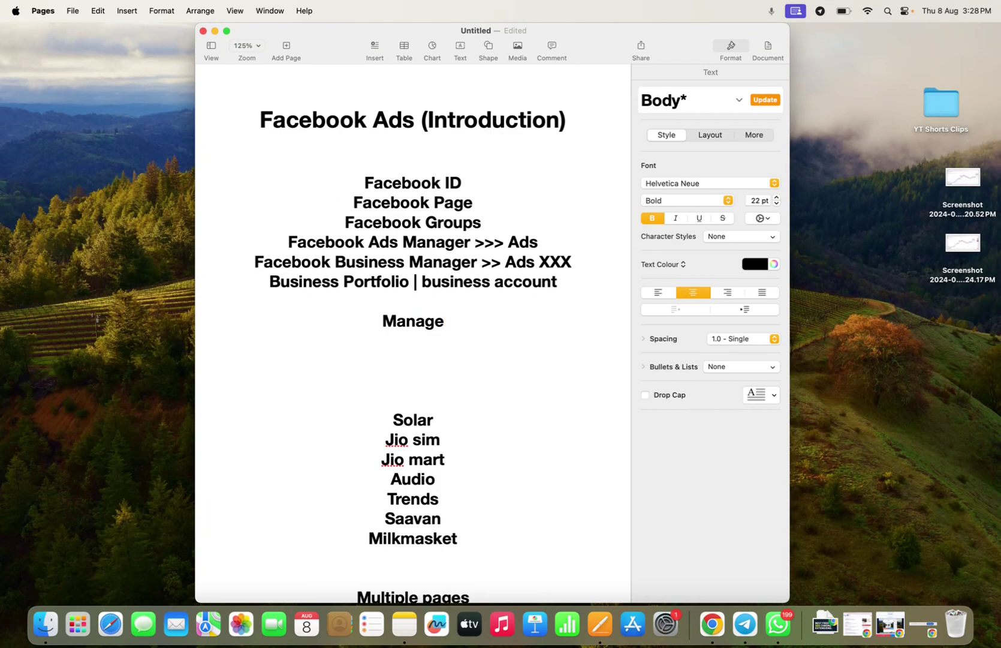
- Switch to Ads Manager in Chrome, close the campaign creation dialog, and show the Facebook group results page
key("ctrl+Right")
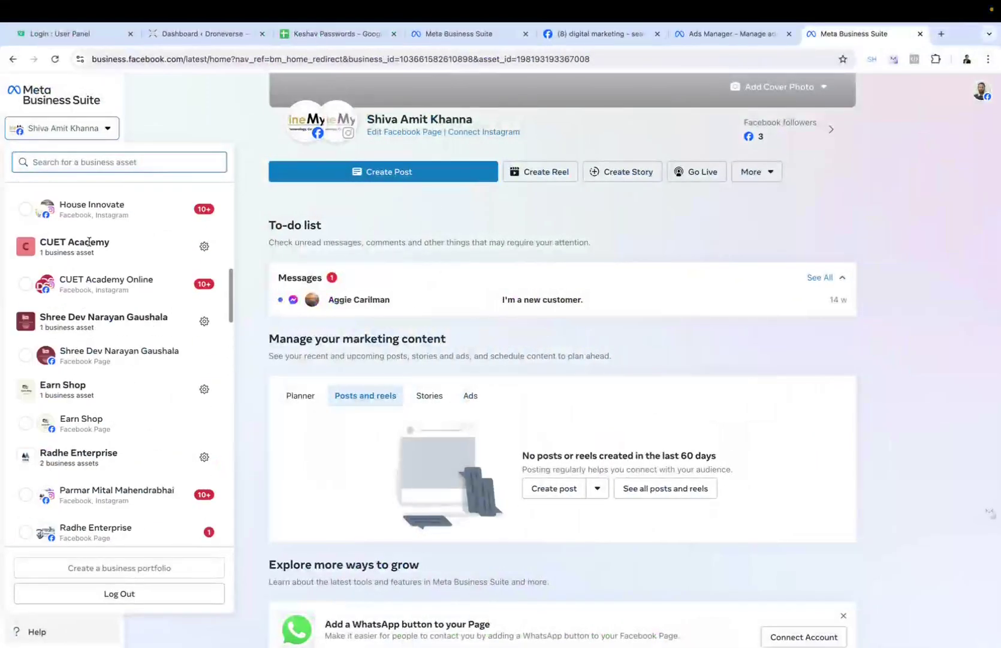
left_click(733, 34)
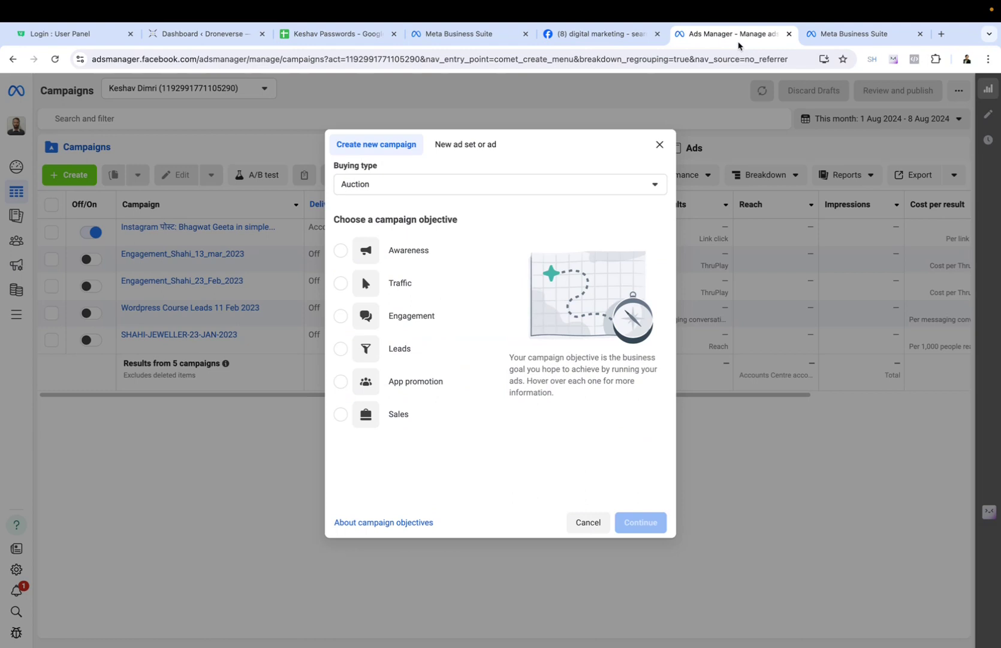
left_click(660, 145)
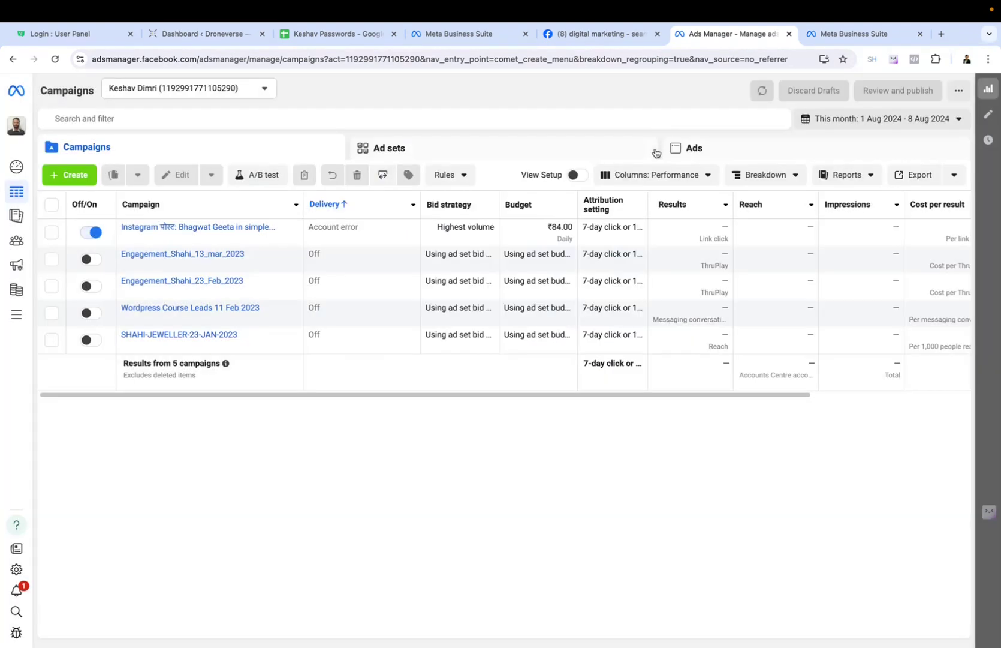
left_click(623, 39)
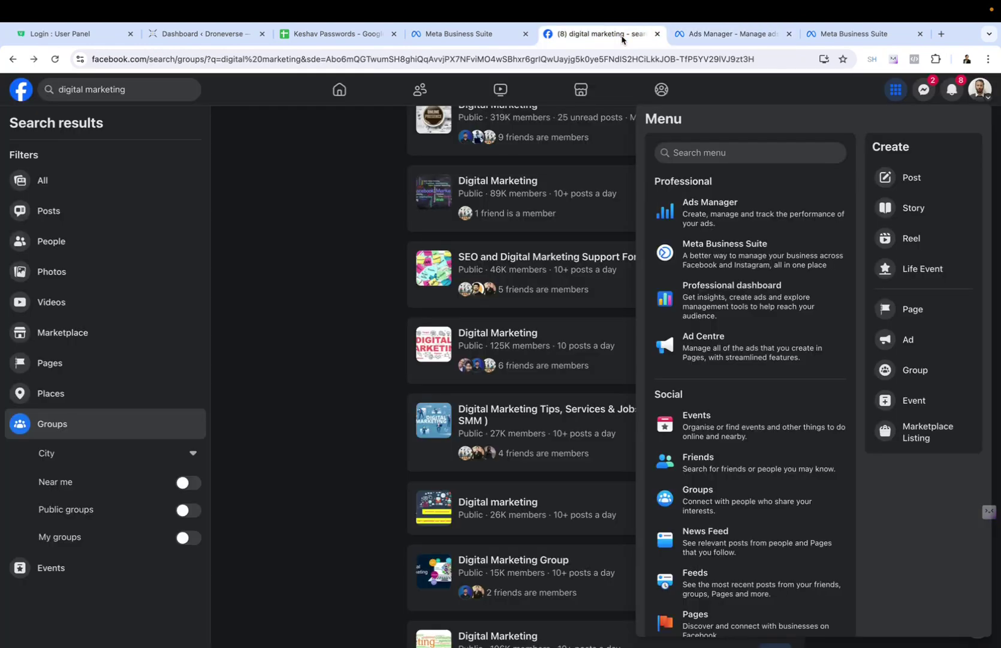
- Return to the Pages notes and add blank lines after "Driving" to continue onto a new page
key("ctrl+Left")
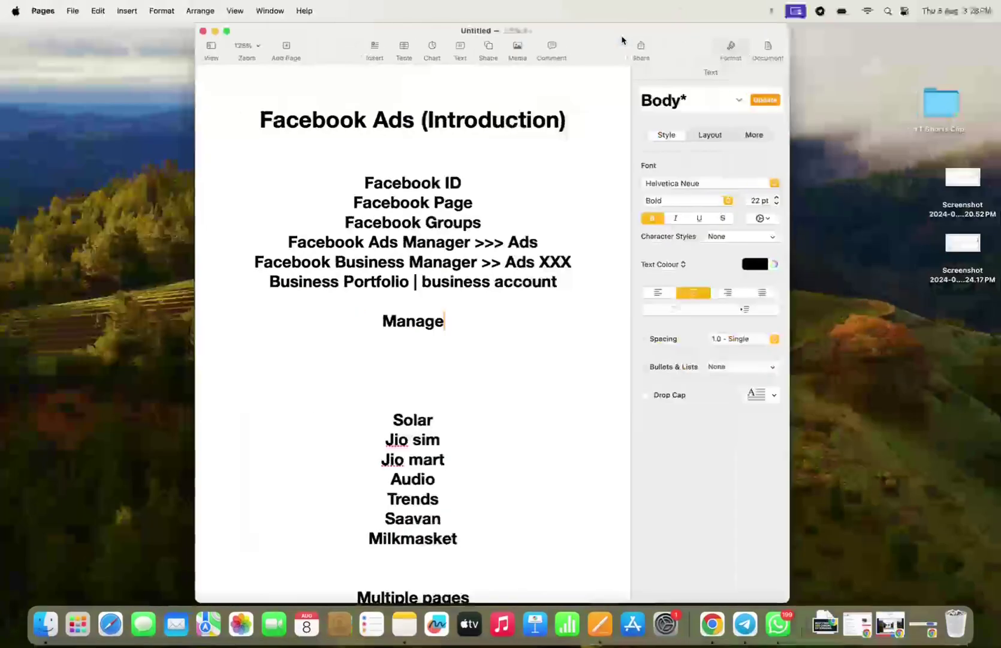
scroll(521, 271, "down", 2)
scroll(521, 271, "down", 10)
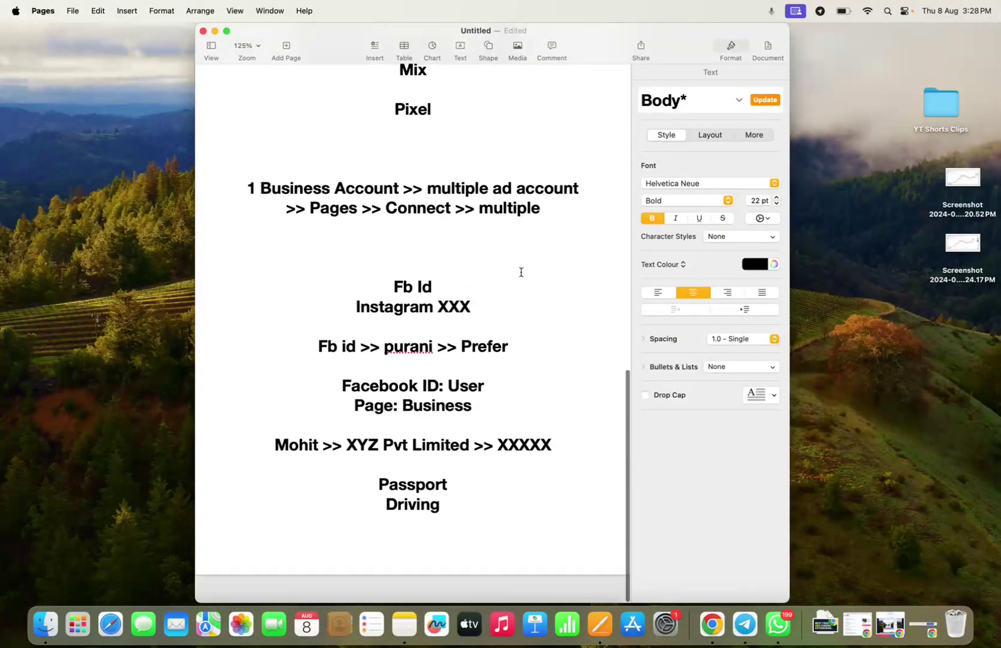
left_click(449, 546)
key("Return")
key("Return")
key("Return")
key("Return")
key("Return")
key("Return")
key("Return")
key("Return")
key("Return")
key("Return")
key("Return")
key("Return")
key("Return")
- Add the line "Digital Ads" near the start of the new page
key("Up")
key("Up")
key("Up")
key("Up")
key("Up")
key("Up")
key("Up")
key("Up")
key("Up")
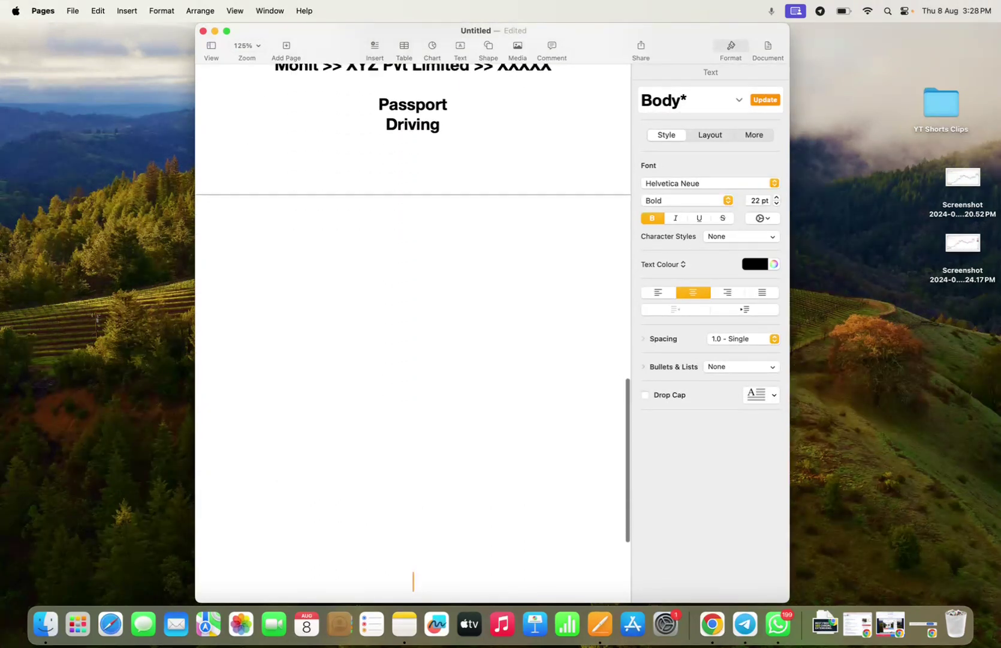
key("Up")
key("Up")
key("Up")
key("Up")
key("Up")
key("Up")
key("Up")
key("Up")
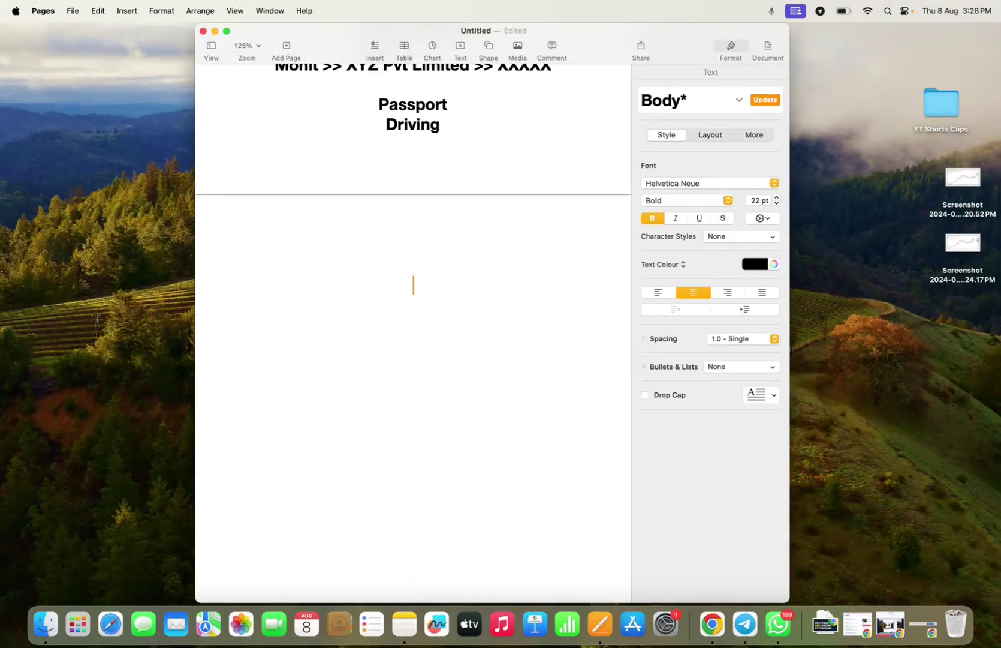
type("Digital Ads")
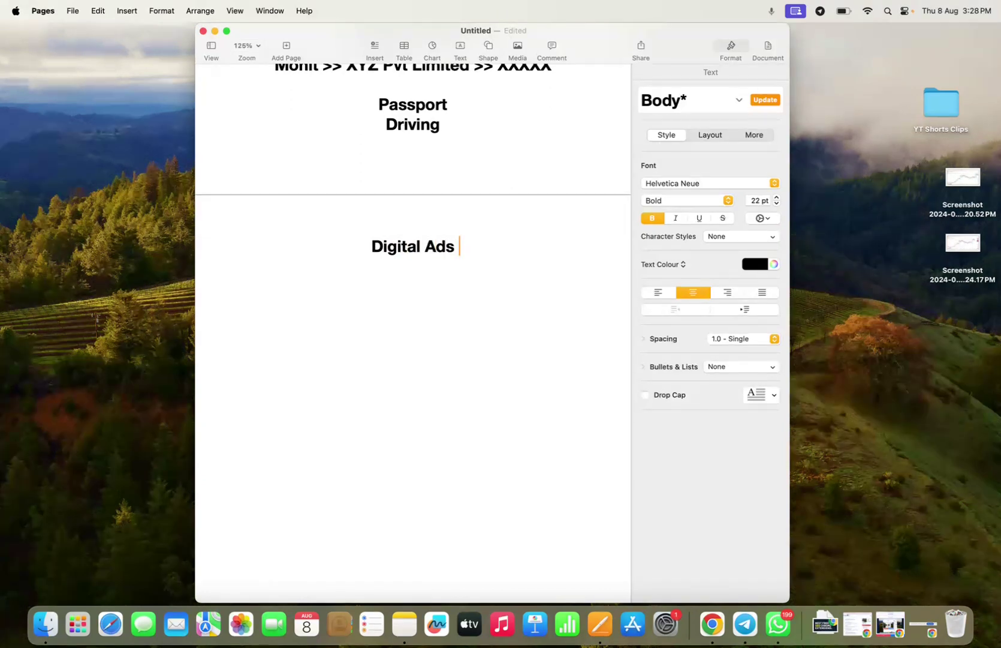
- Add a numbered list below "Digital Ads" with the items "Intentions Based:" and "Interest Based:"
key("Return")
key("Return")
type("1.")
type(" Intentions Based")
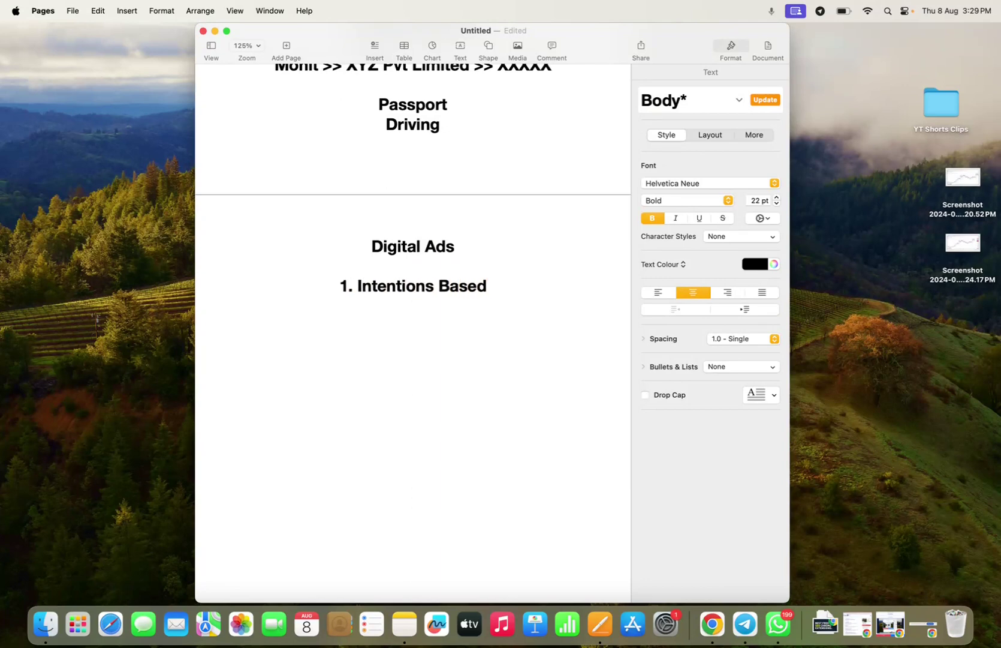
type(":")
key("Return")
type("interest ")
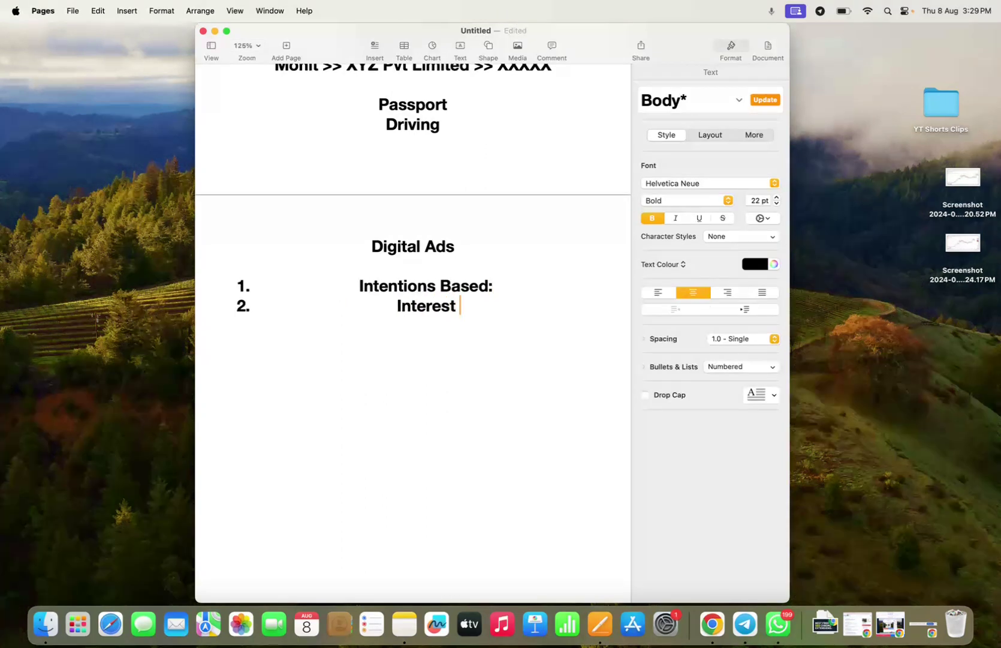
type("Based:")
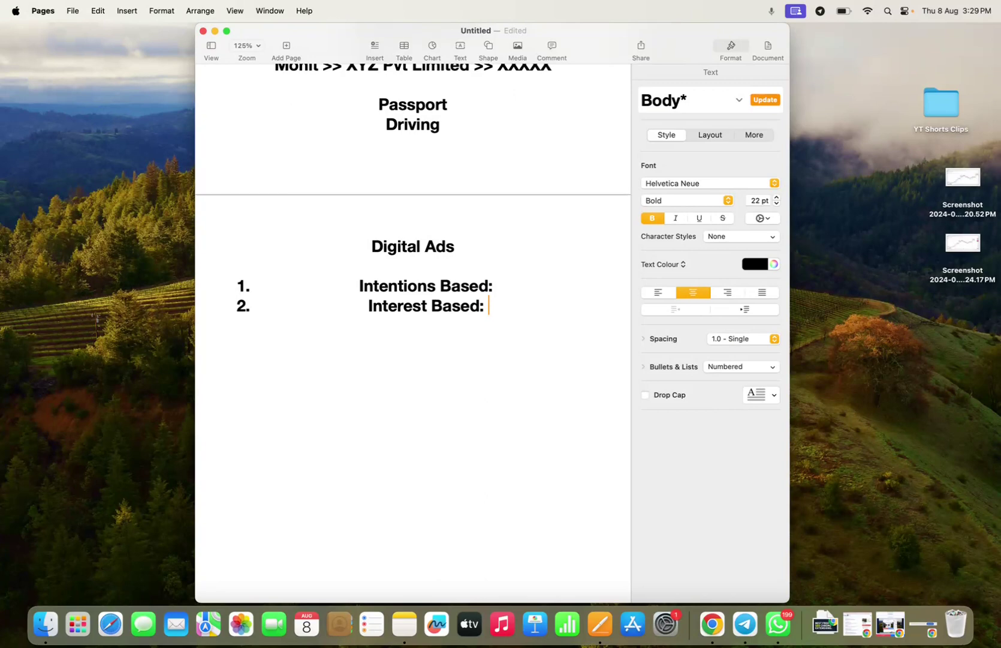
- Extend the "Intentions Based:" item with ">> Same wale ki icha"
left_click(489, 285)
left_click(494, 286)
type(">>")
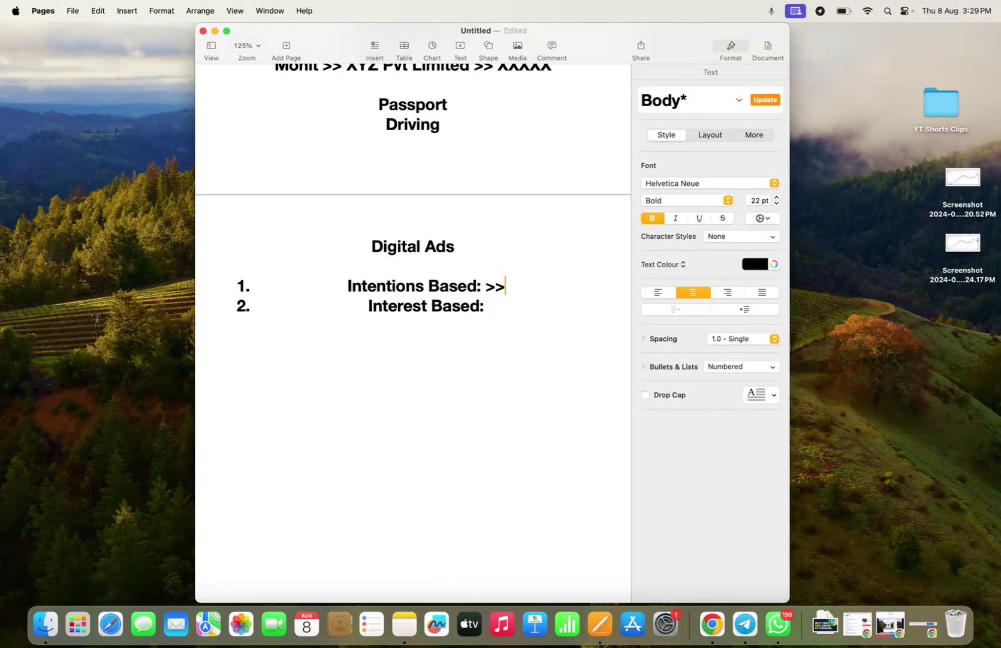
type(" Same wal")
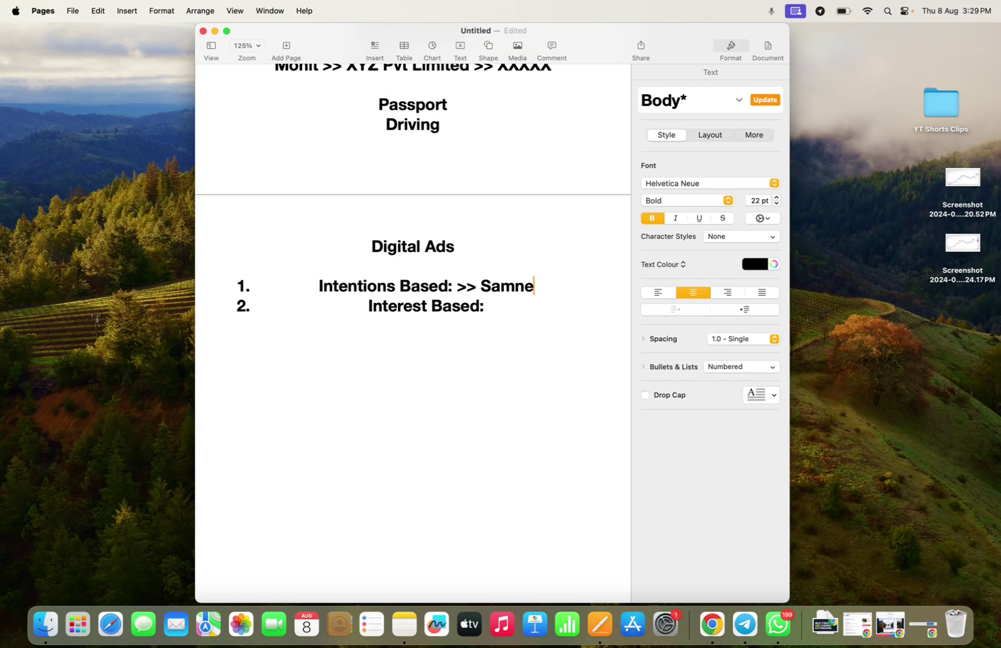
type("e ki ficha")
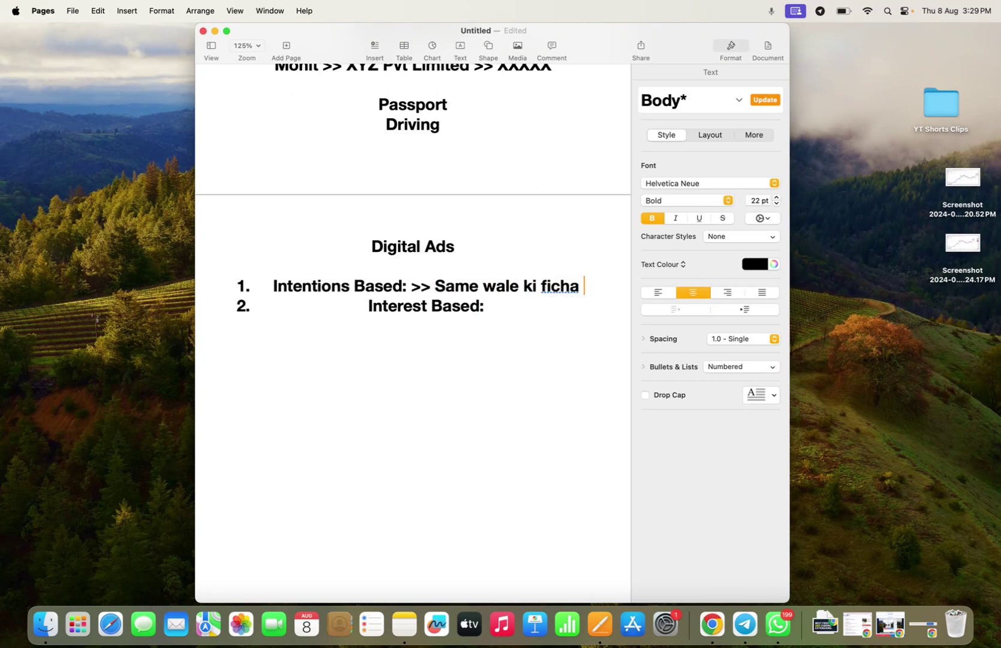
key("BackSpace")
key("BackSpace")
key("BackSpace")
key("BackSpace")
key("BackSpace")
key("BackSpace")
type("icha")
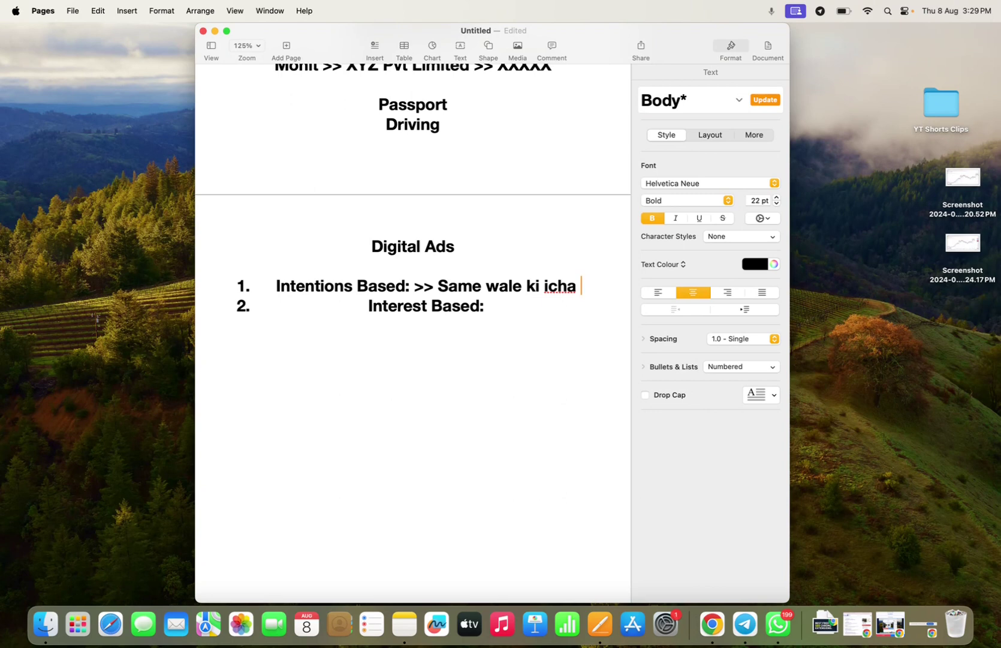
- Switch to Chrome and search Google for "pest control services" in a new tab
key("super+Tab")
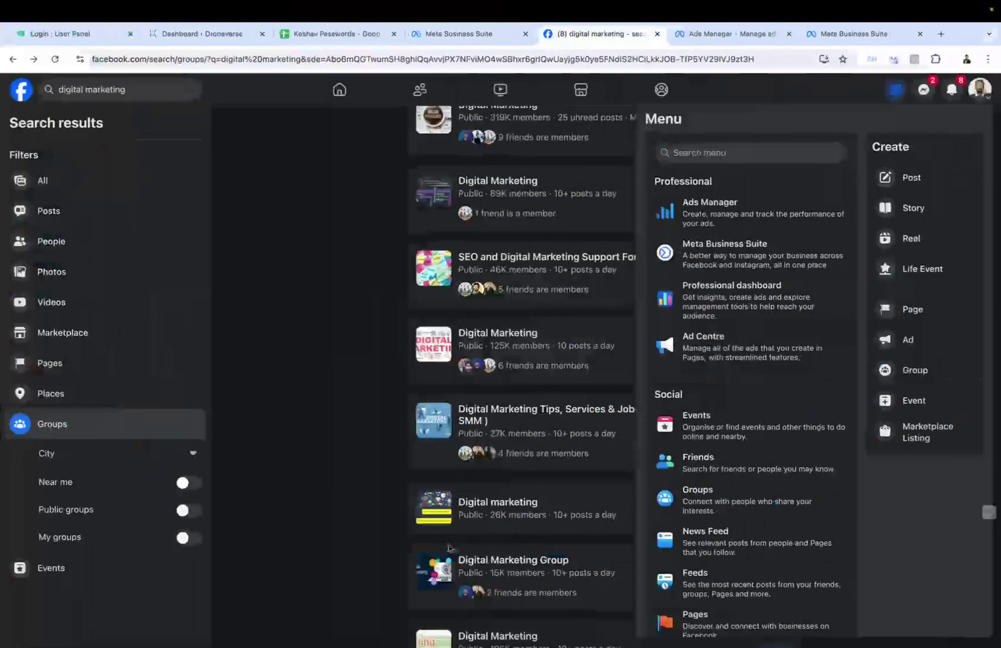
left_click(941, 35)
type("pest co")
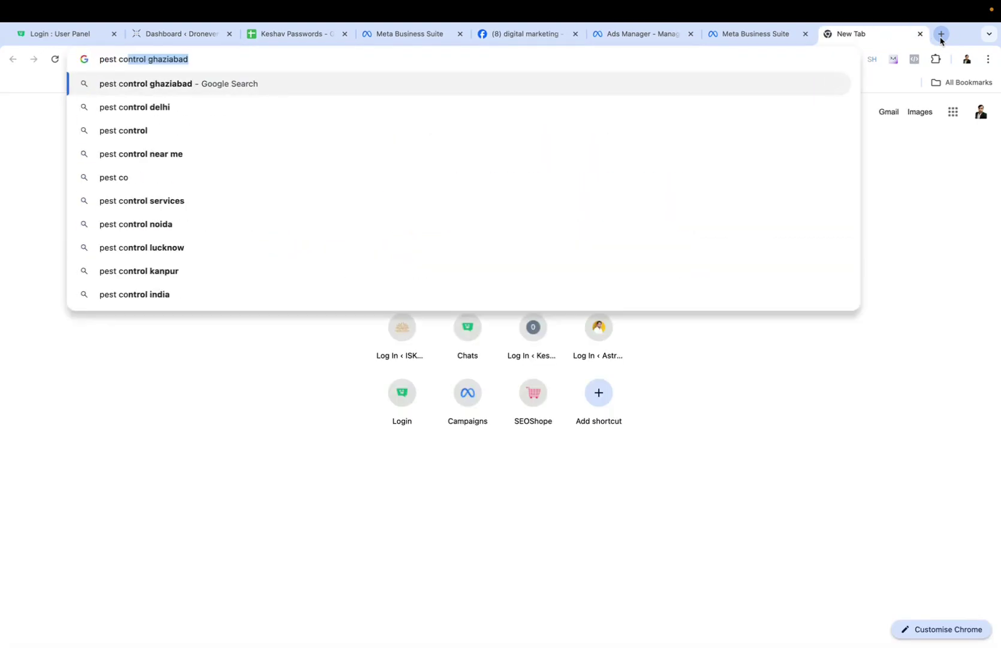
type("ntrol ")
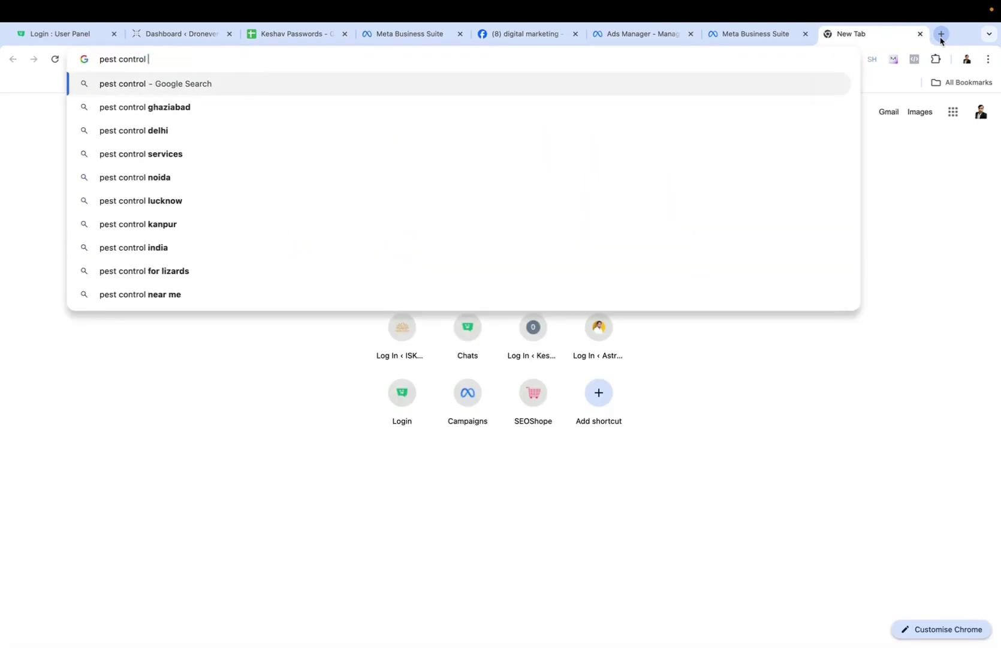
type("services")
key("Return")
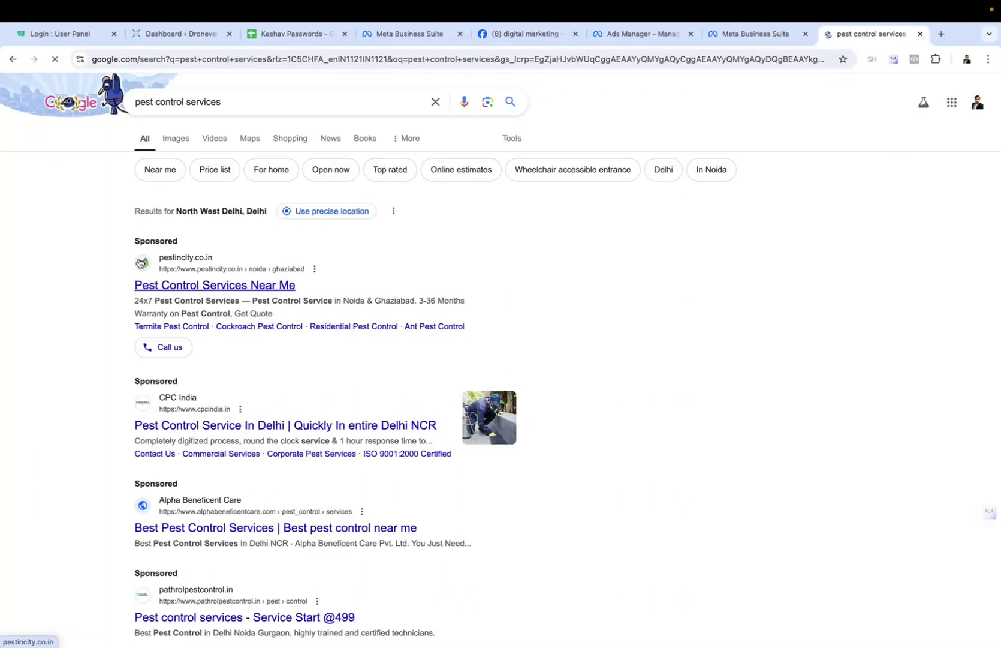
- Examine the Facebook home feed down to the Taboola sponsored post, and return to the Google results for pest control services
left_click(526, 34)
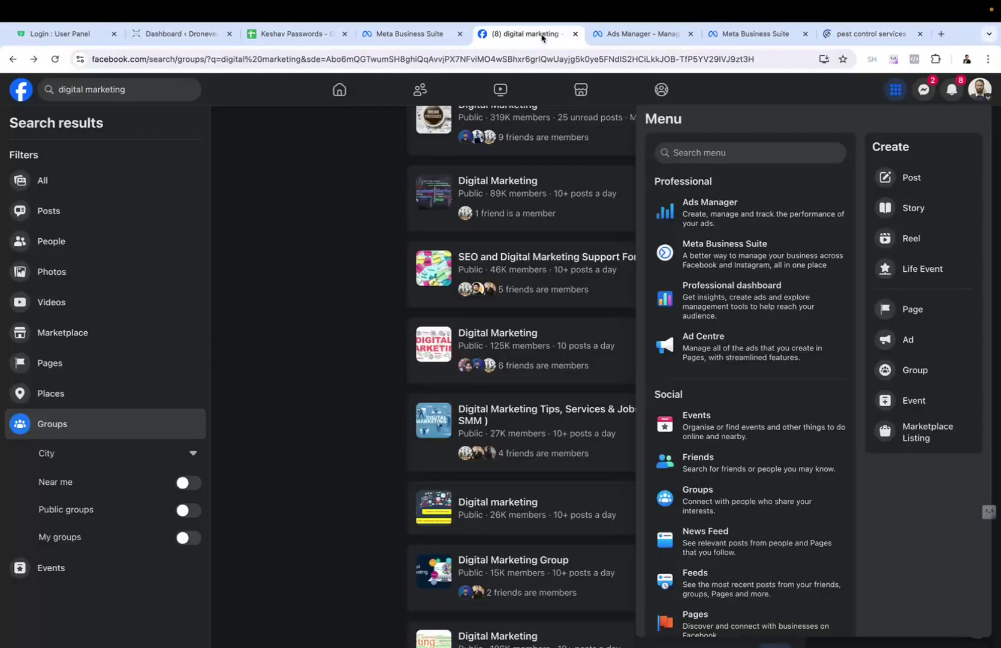
left_click(340, 89)
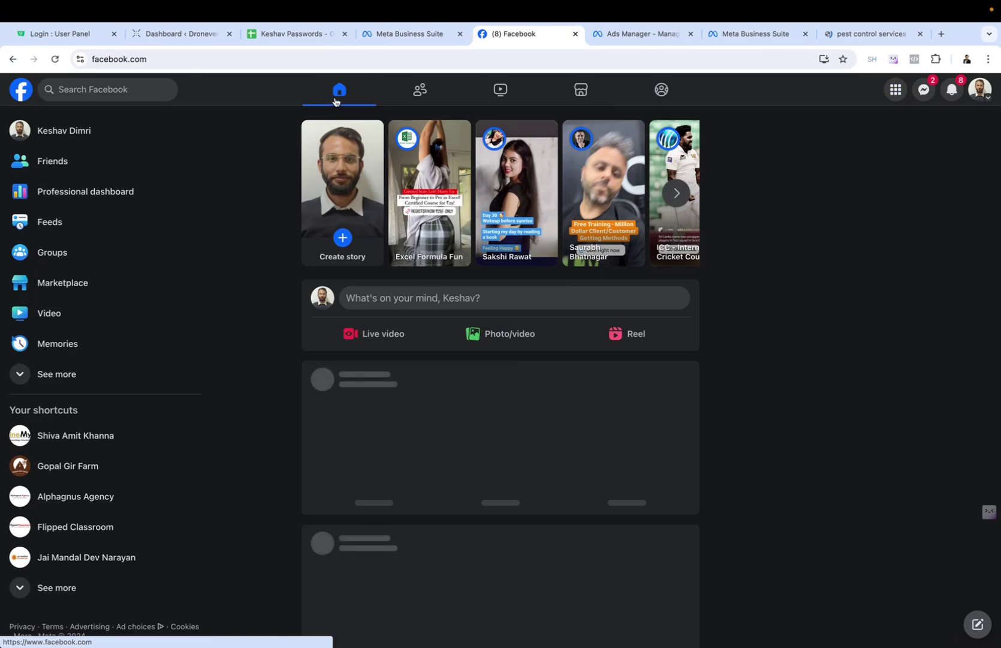
scroll(424, 457, "down", 1)
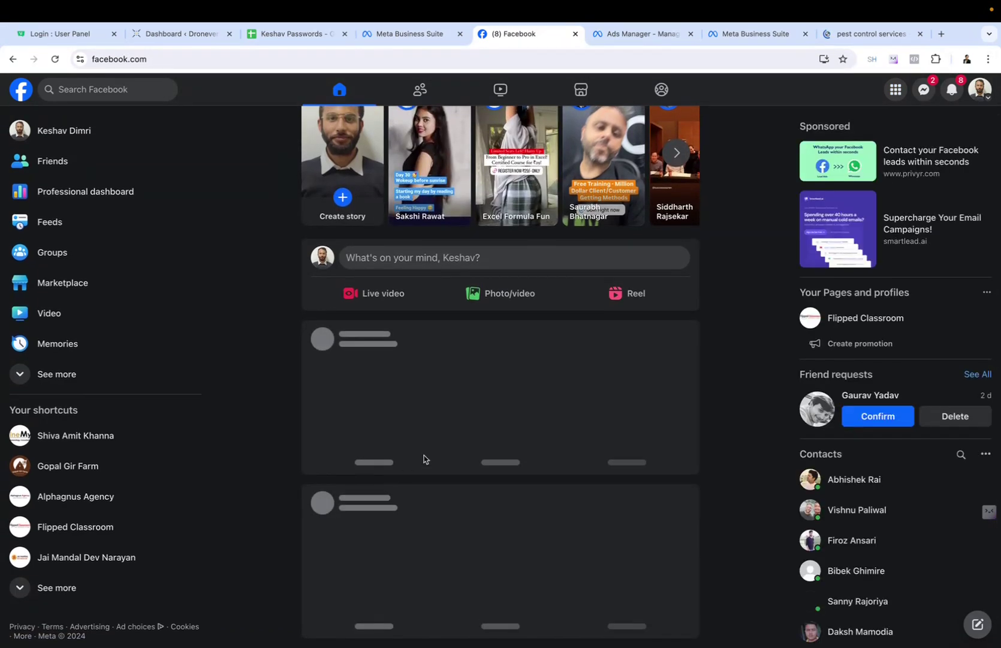
scroll(424, 460, "down", 10)
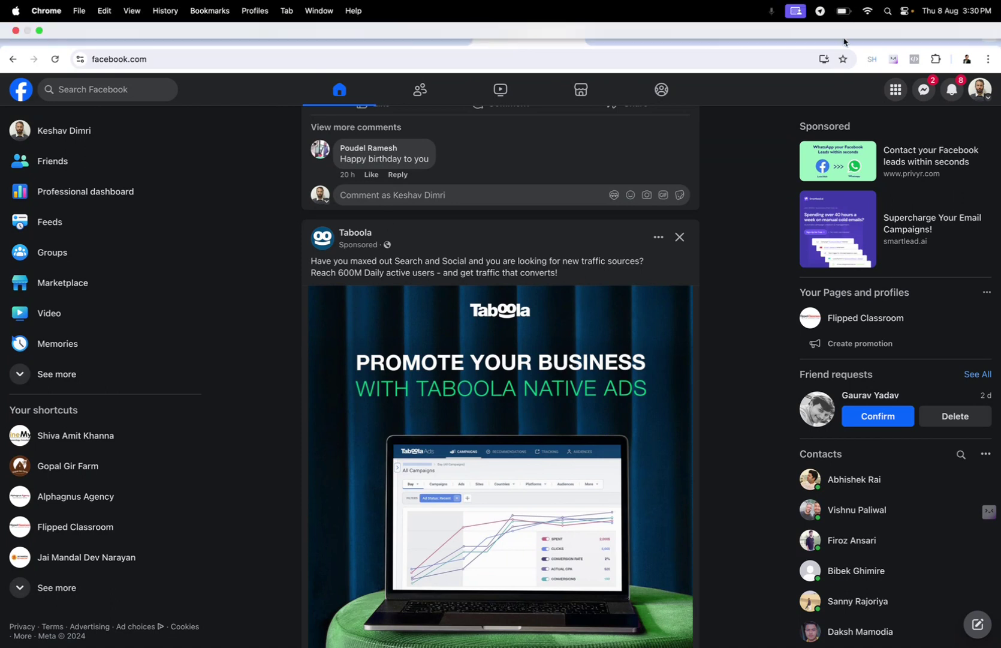
left_click(851, 35)
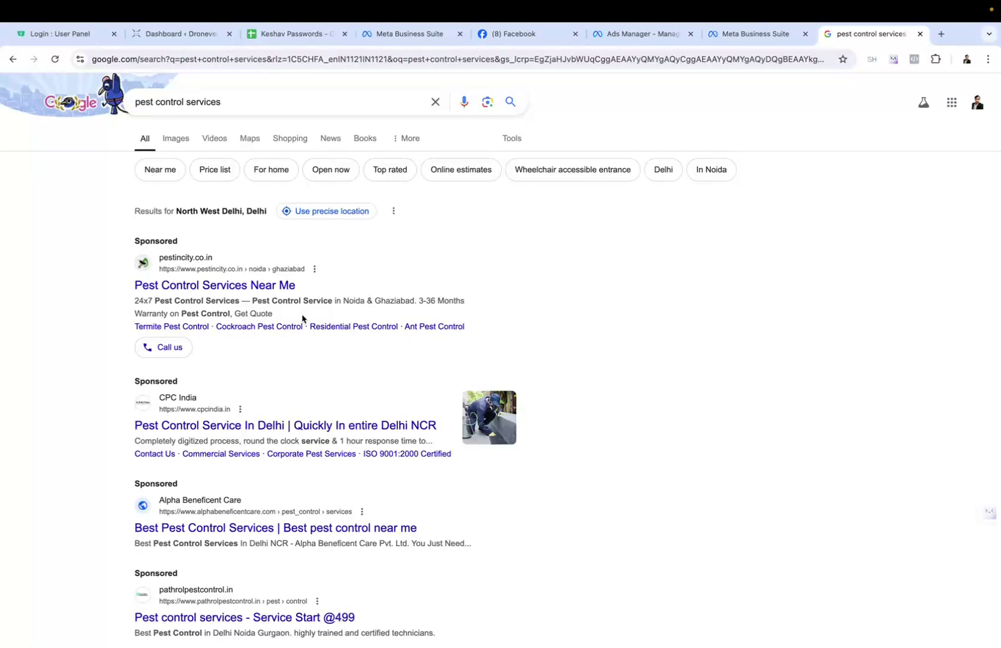
- Return to the Pages notes and add the line "Pest control service" below the numbered list, separated by a blank line
key("super+Tab")
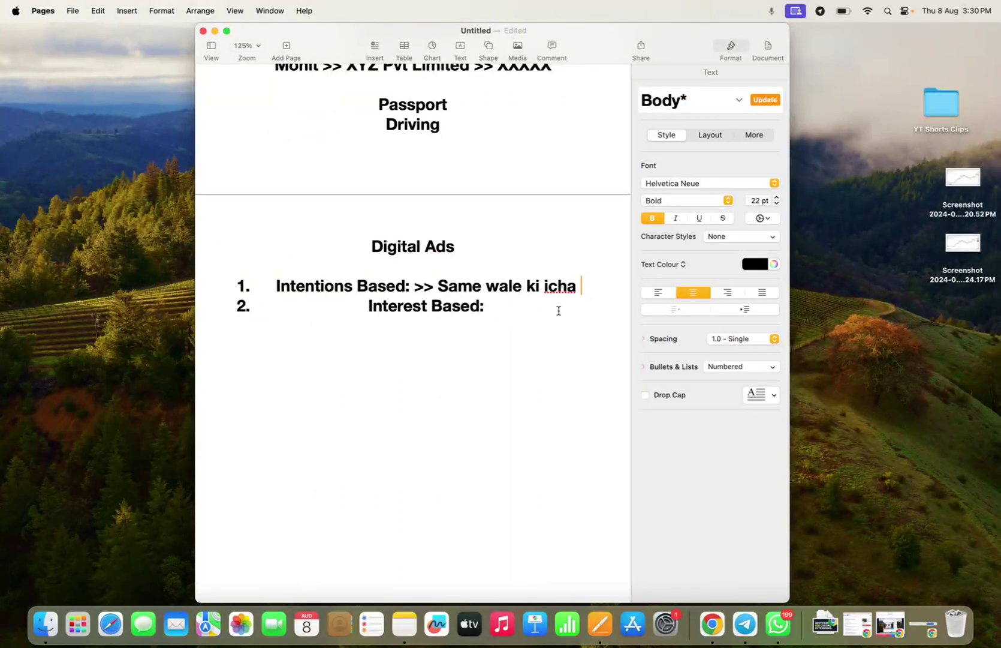
key("Down")
key("Return")
key("Return")
type("Pest control awe")
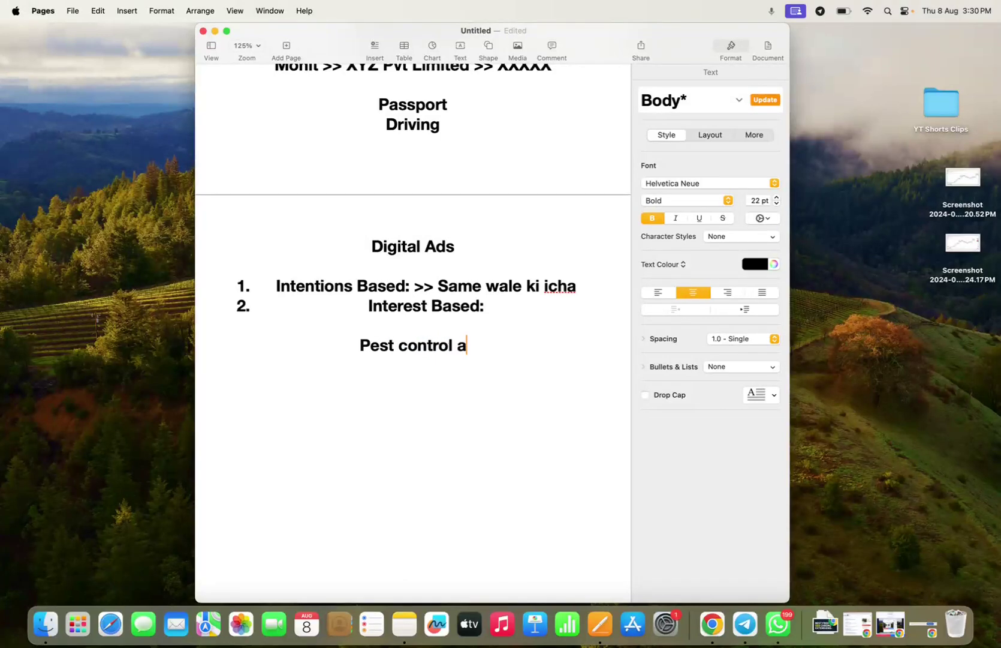
key("BackSpace")
key("BackSpace")
key("BackSpace")
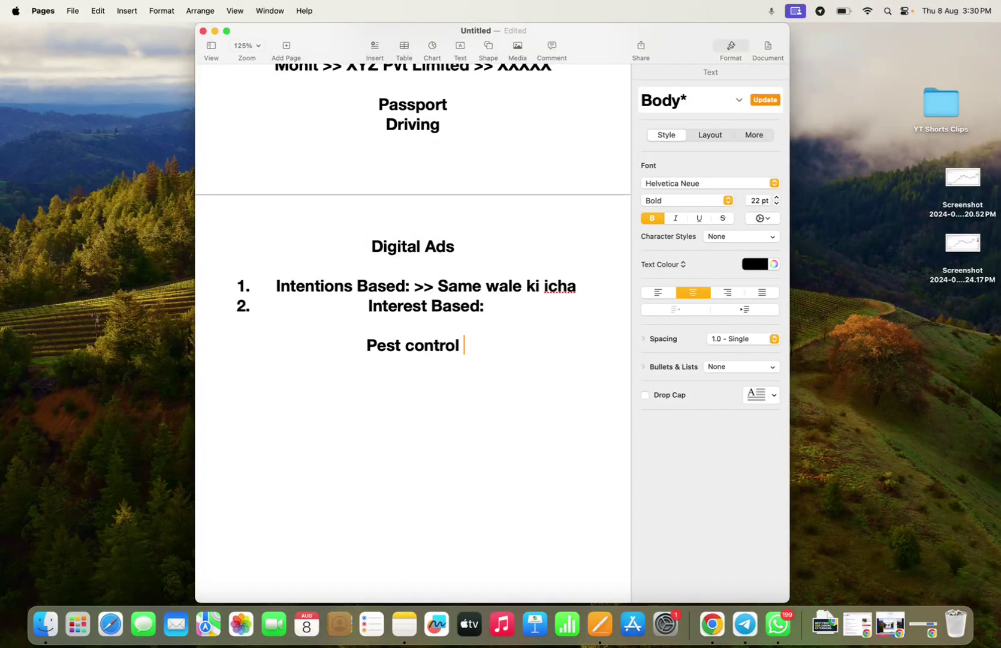
type("service")
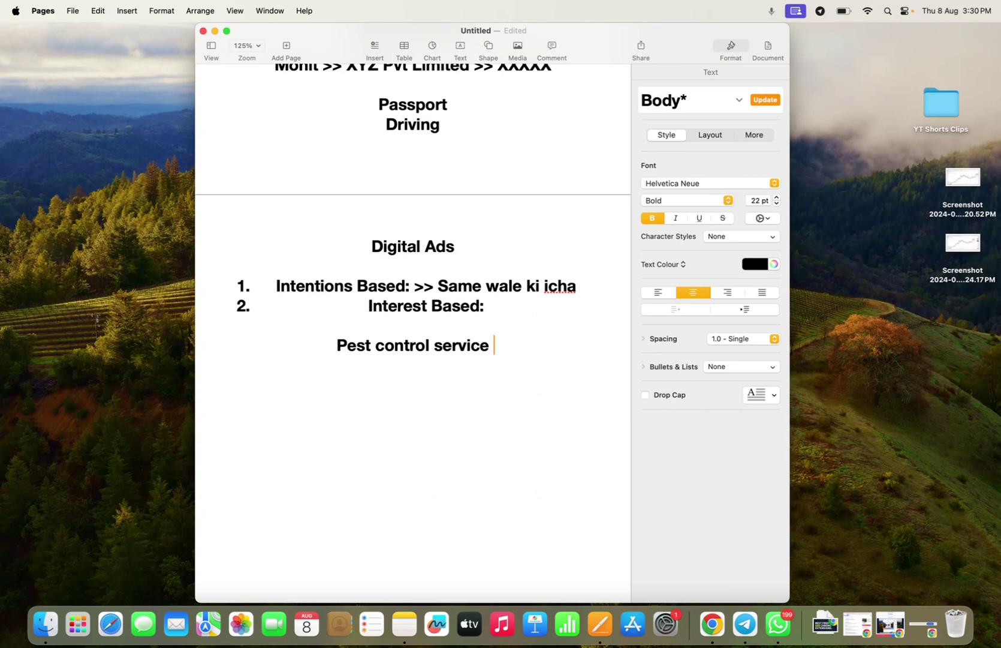
key("Return")
- Switch to Chrome to compare the sponsored Google results with the Taboola ad on Facebook, and return to the Pages notes
key("super+Tab")
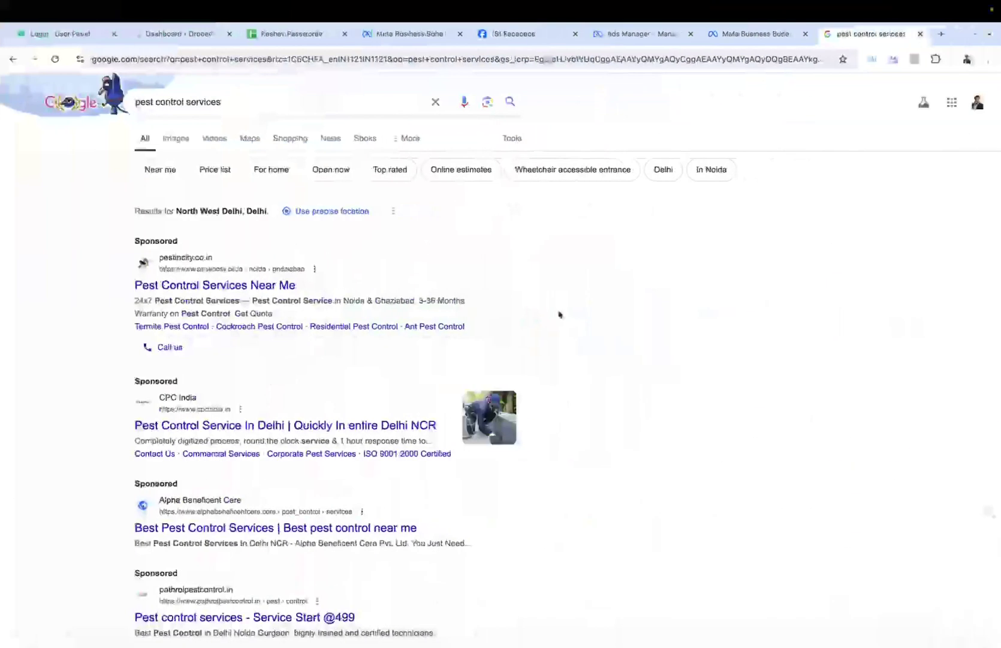
left_click(532, 39)
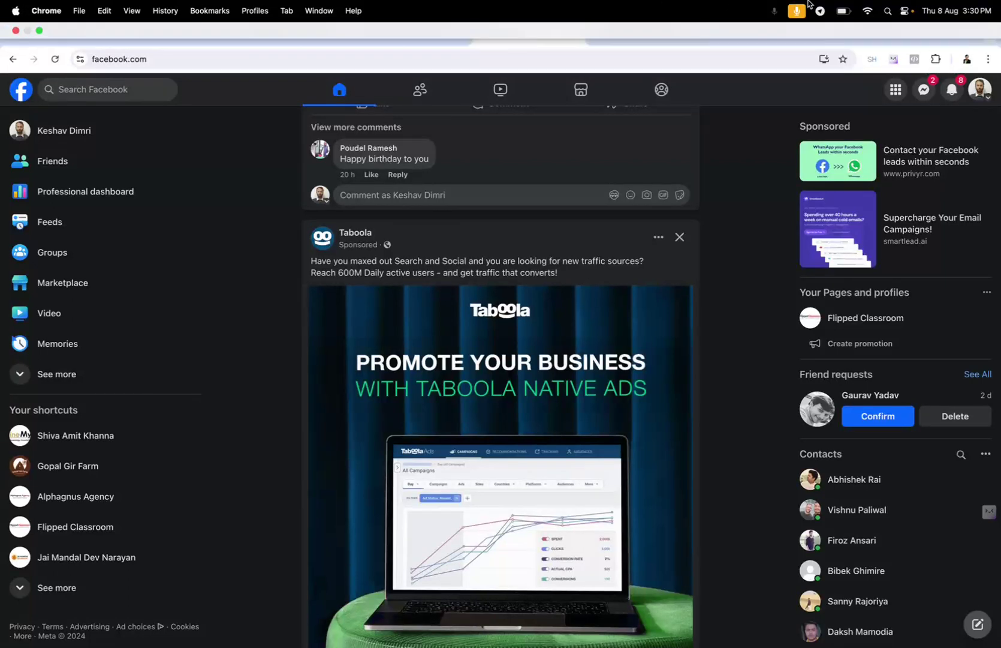
left_click(880, 37)
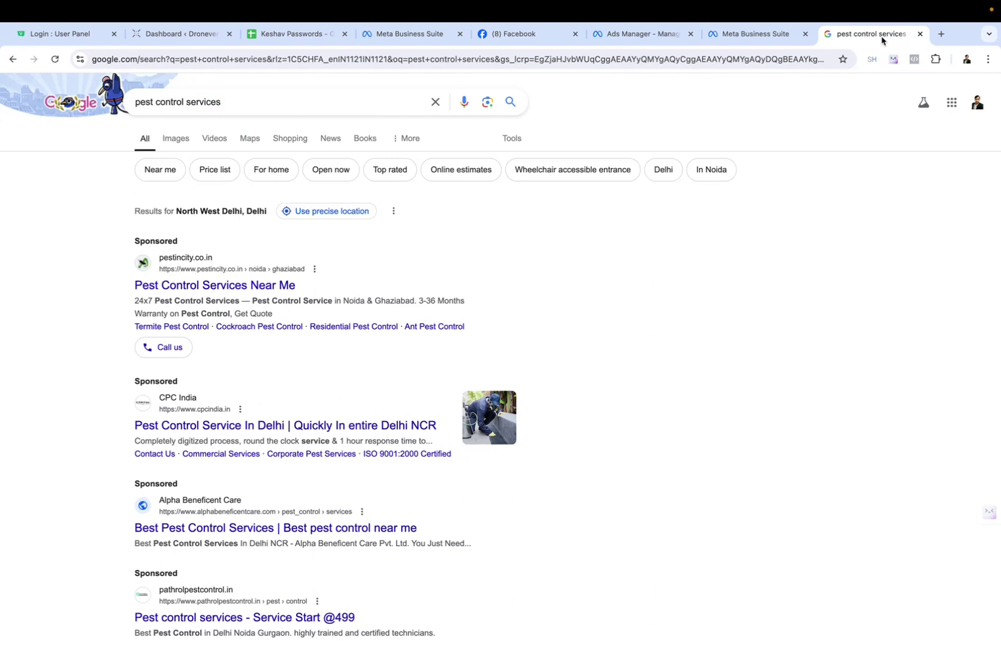
key("super+Tab")
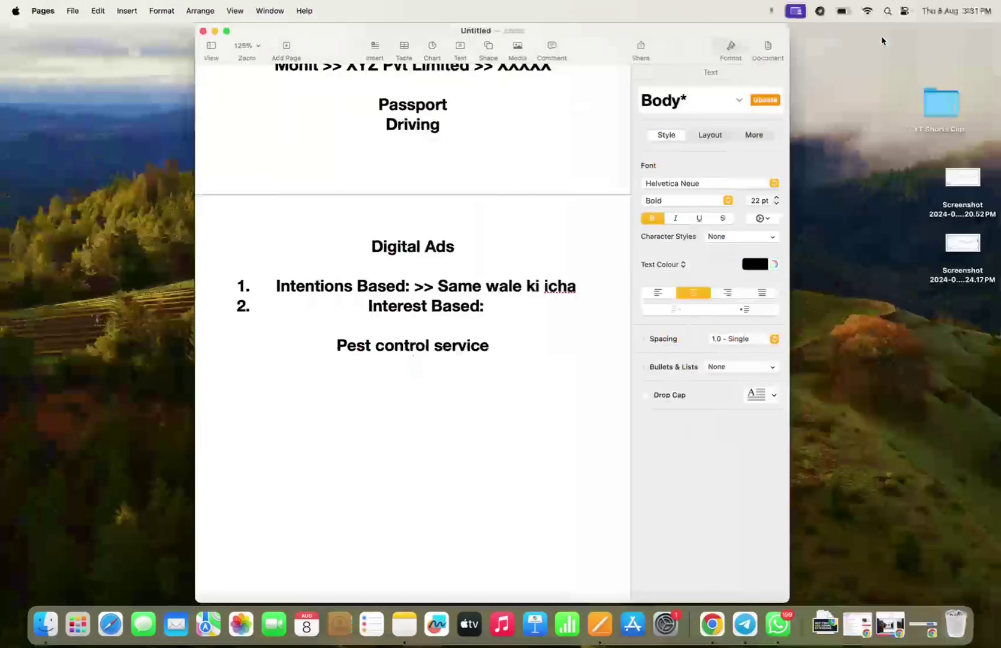
- Switch to Facebook in Chrome and show the advertiser choices explaining why the Taboola ad appears in the feed
key("super+Tab")
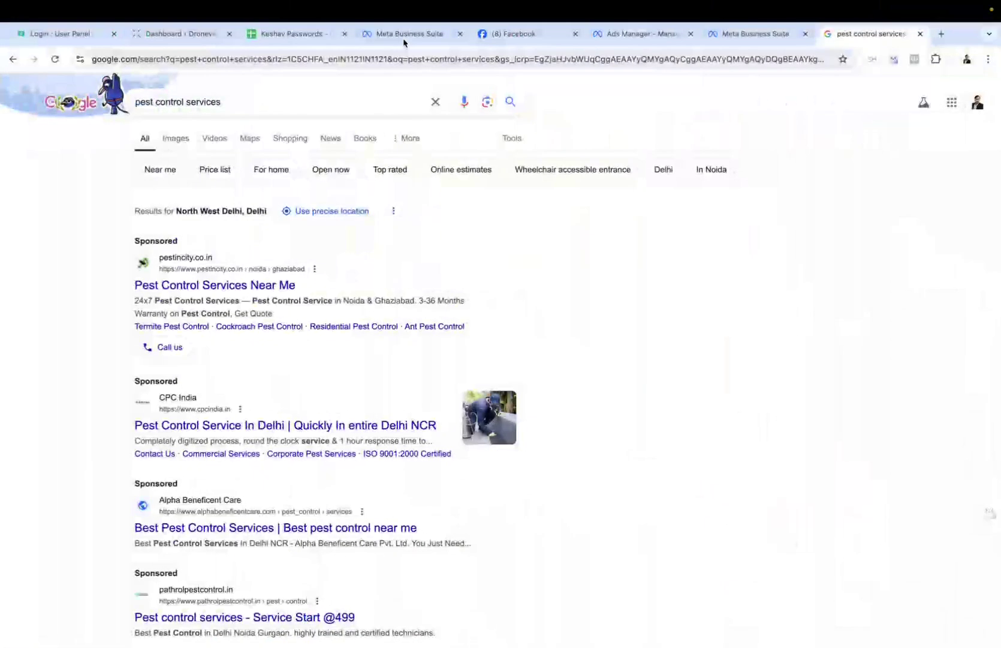
left_click(507, 39)
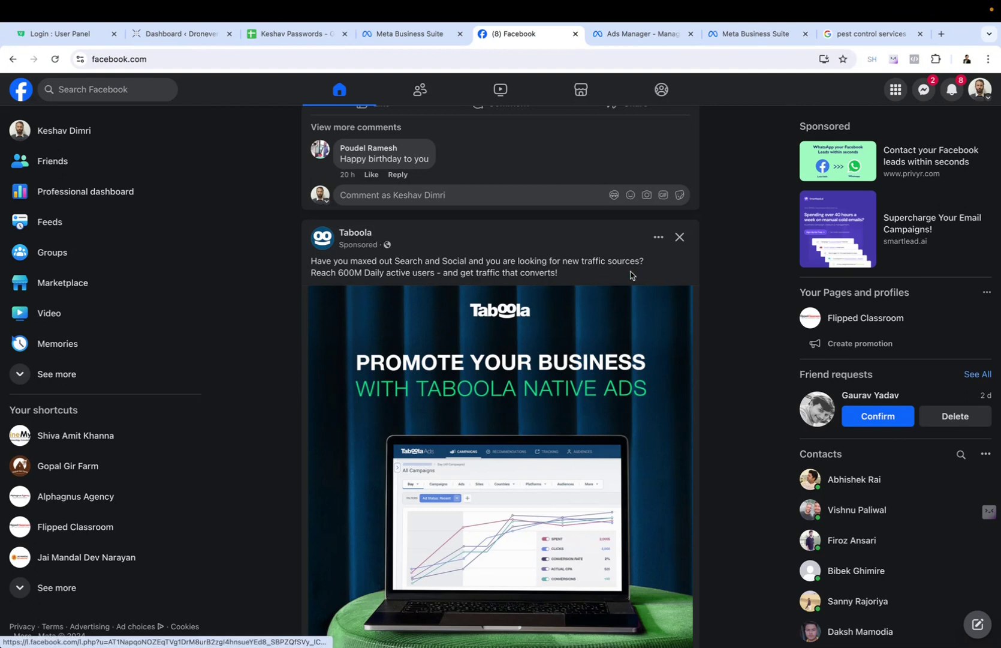
left_click(657, 240)
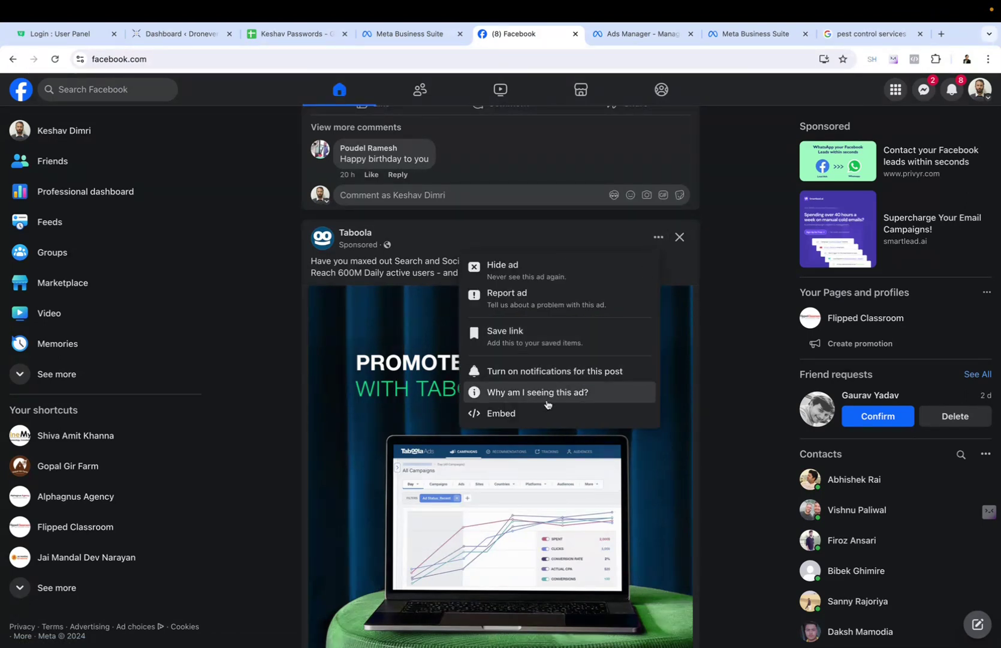
left_click(548, 399)
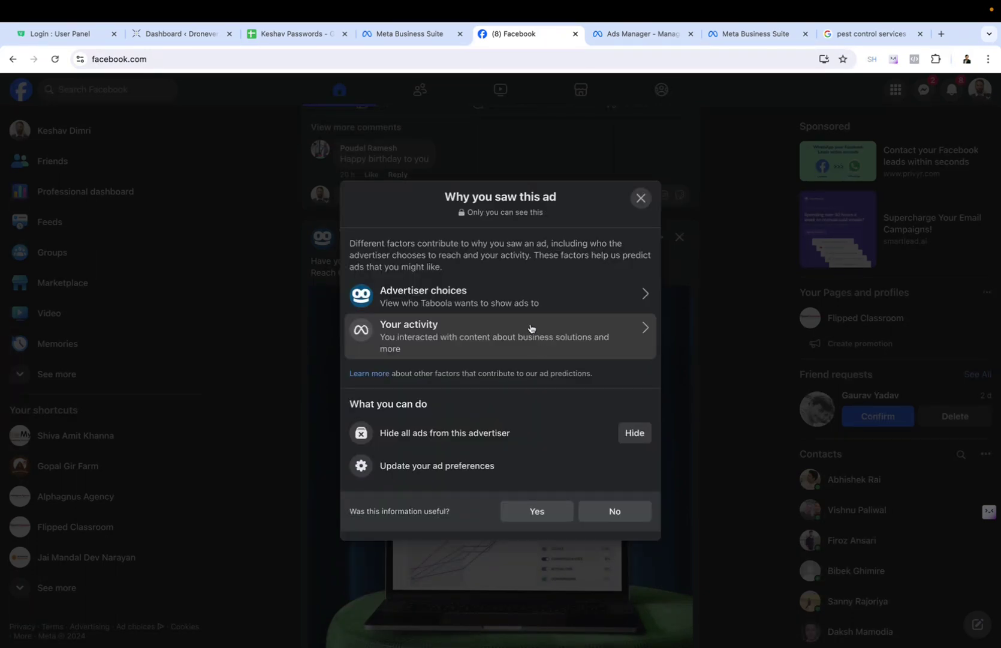
left_click(516, 306)
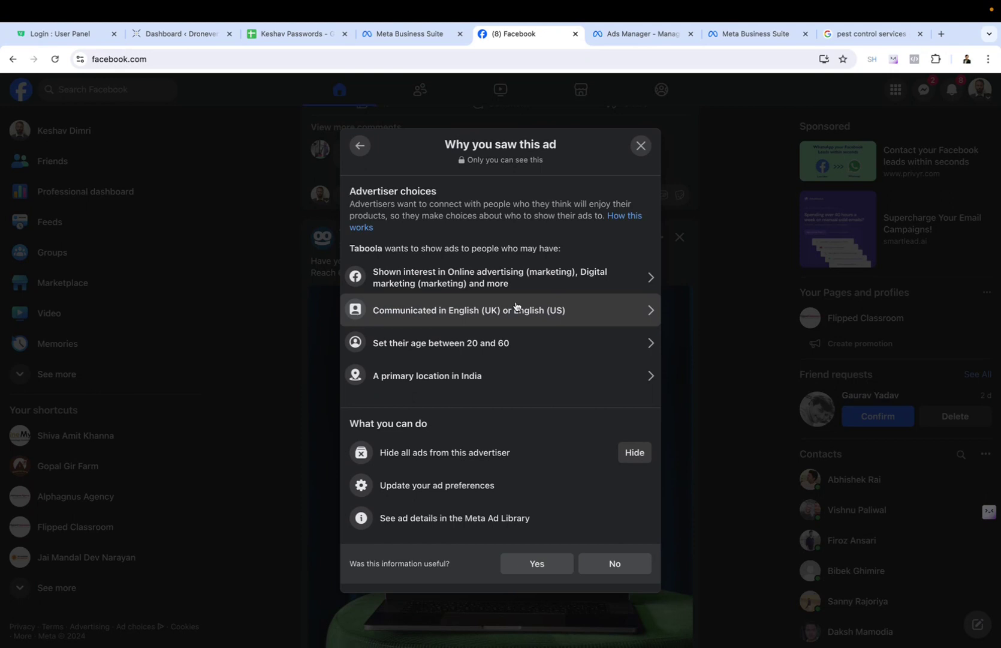
- Search Google for "google ad center" in a new tab
key("ctrl+t")
type("ad")
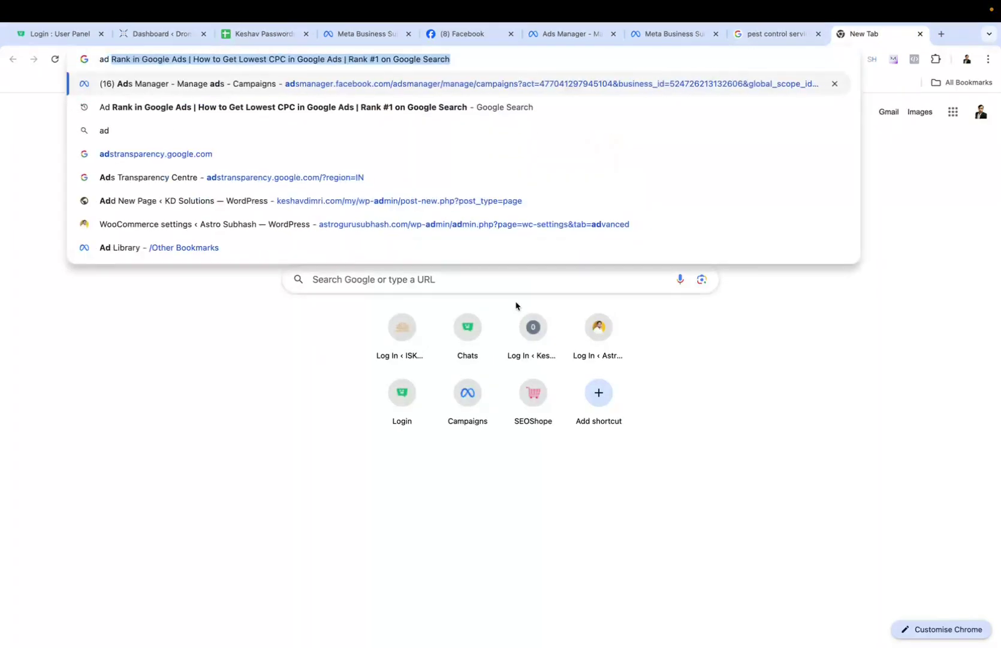
key("super+q")
key("super+a")
type("google ad ce")
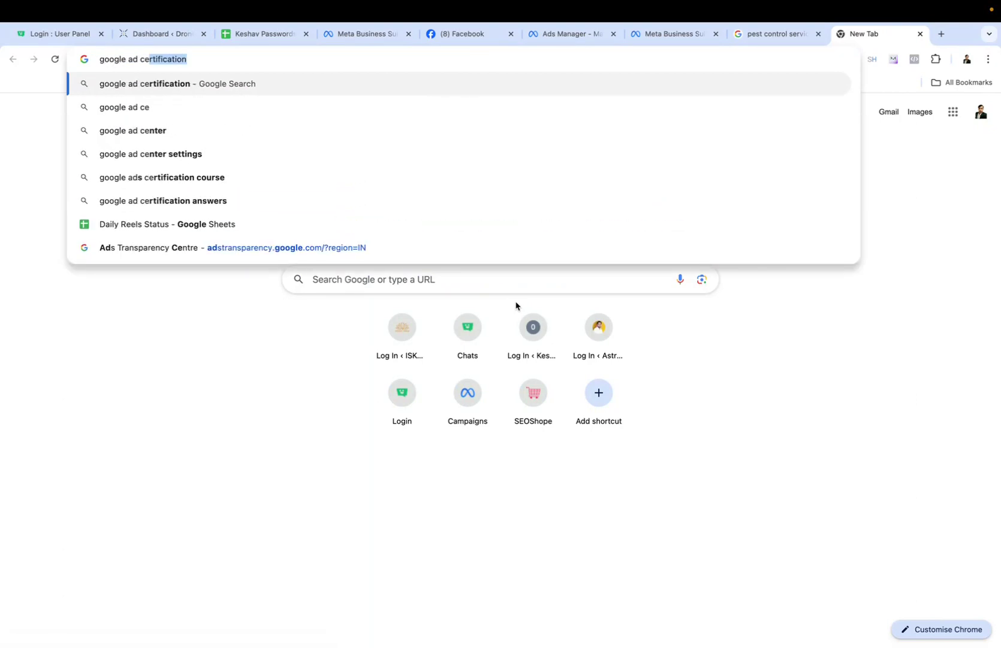
type("nter")
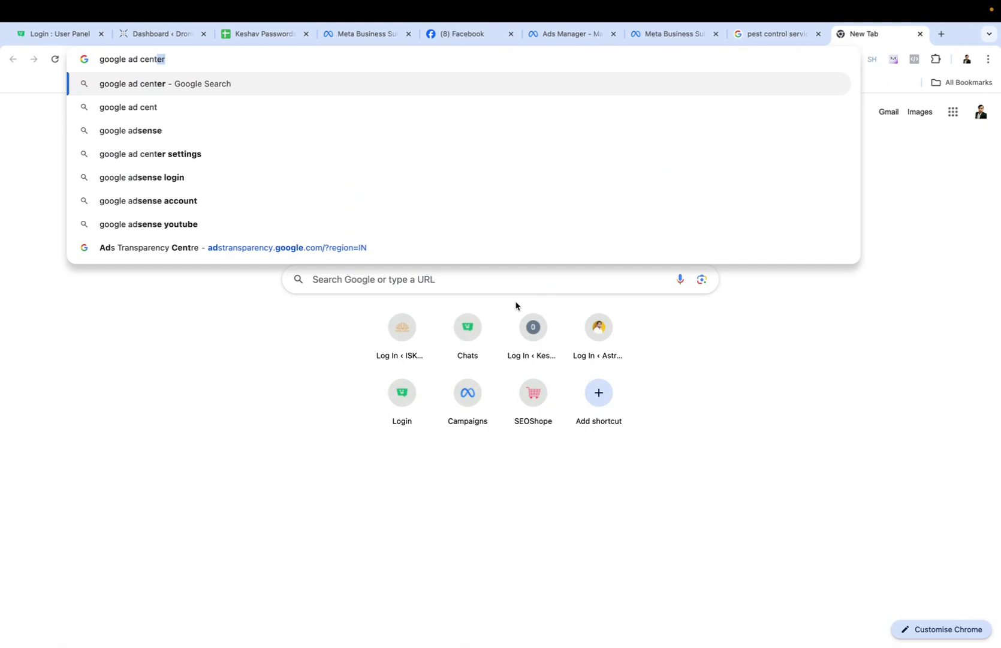
key("Return")
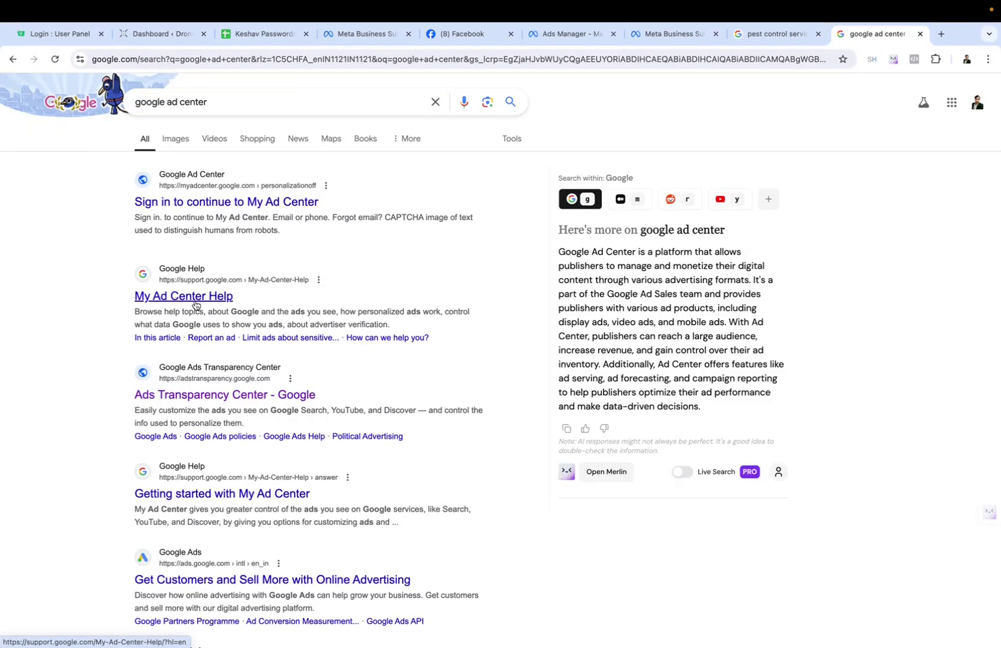
- Open Google's My Ad Centre from the search results and show all recent ad topics
left_click(196, 202)
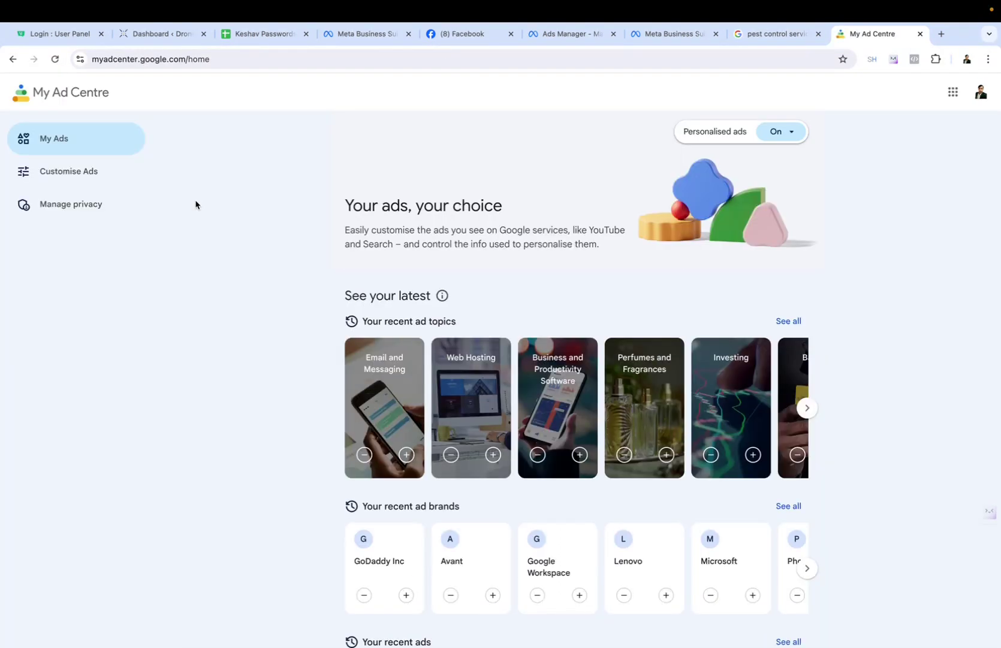
left_click(792, 321)
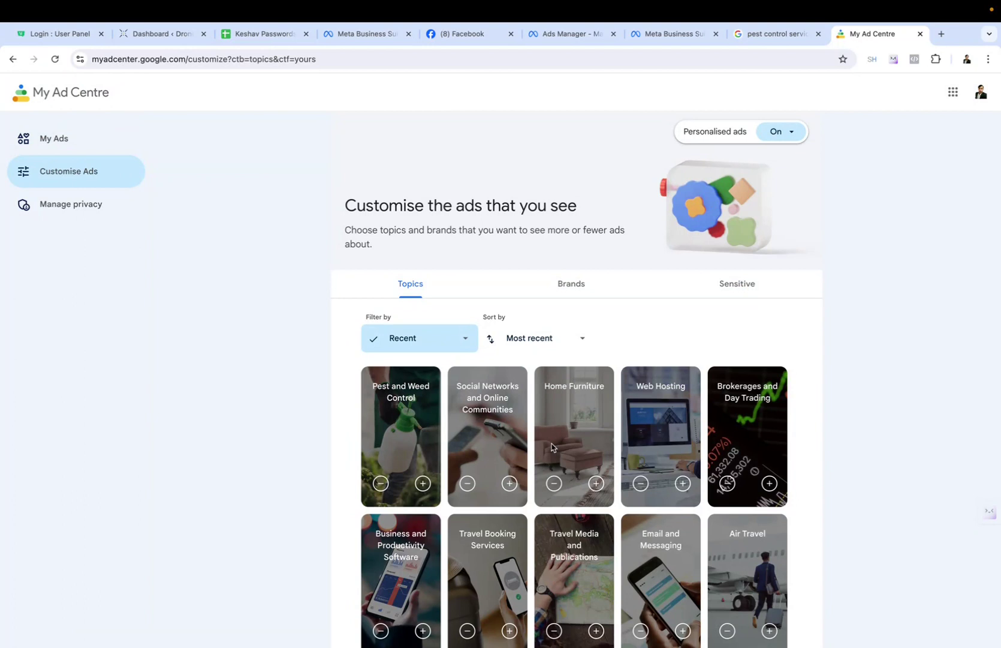
- Examine the recent ad topics listed in My Ad Centre through to the end of the page
scroll(552, 447, "down", 2)
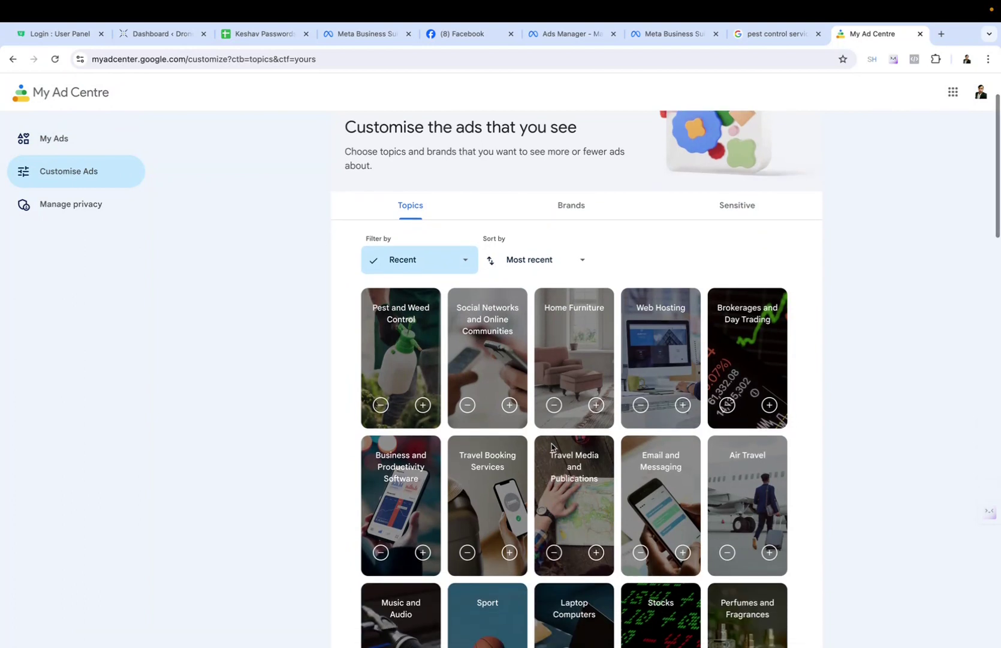
scroll(552, 446, "down", 3)
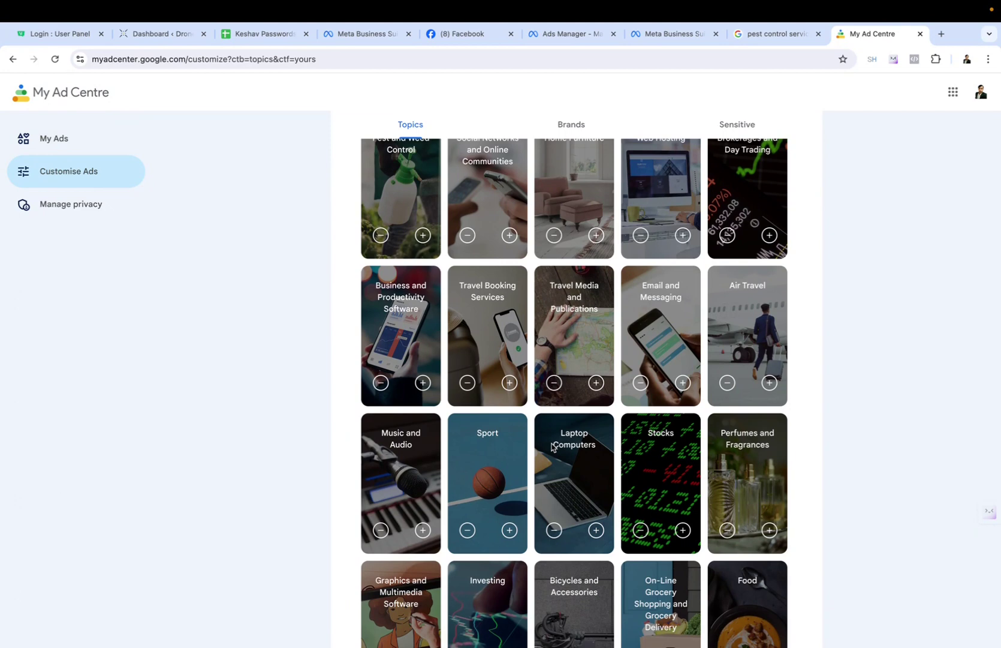
scroll(551, 447, "down", 2)
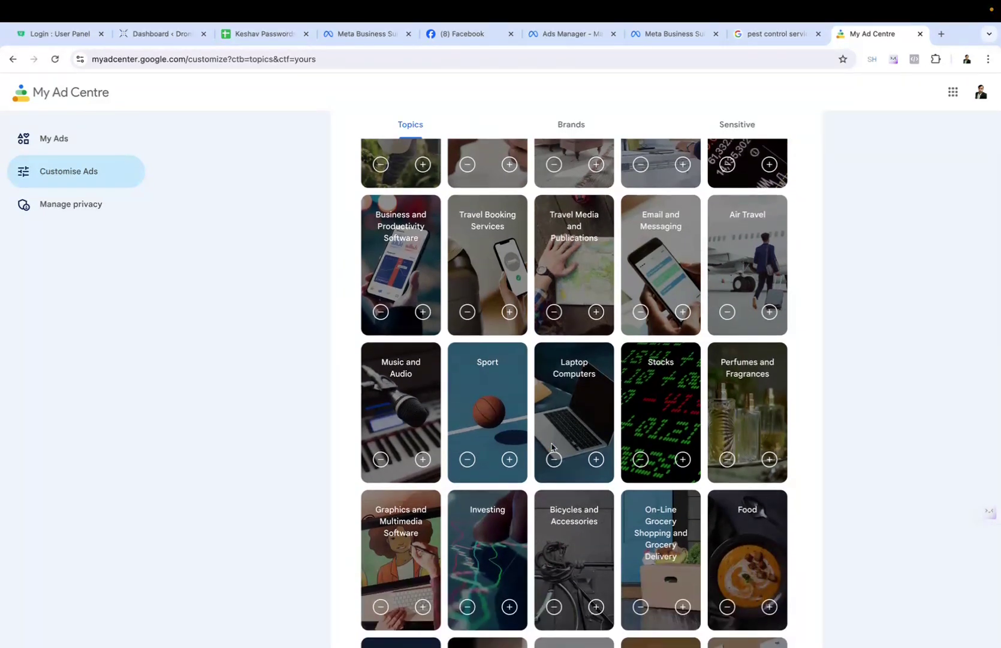
scroll(551, 447, "down", 4)
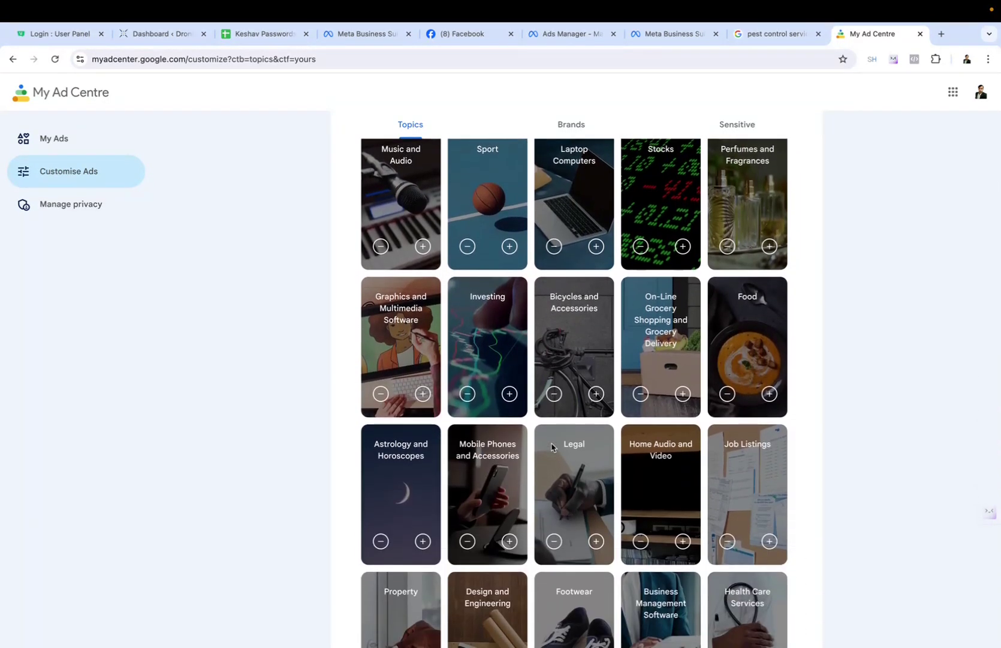
scroll(552, 446, "down", 2)
scroll(552, 447, "down", 15)
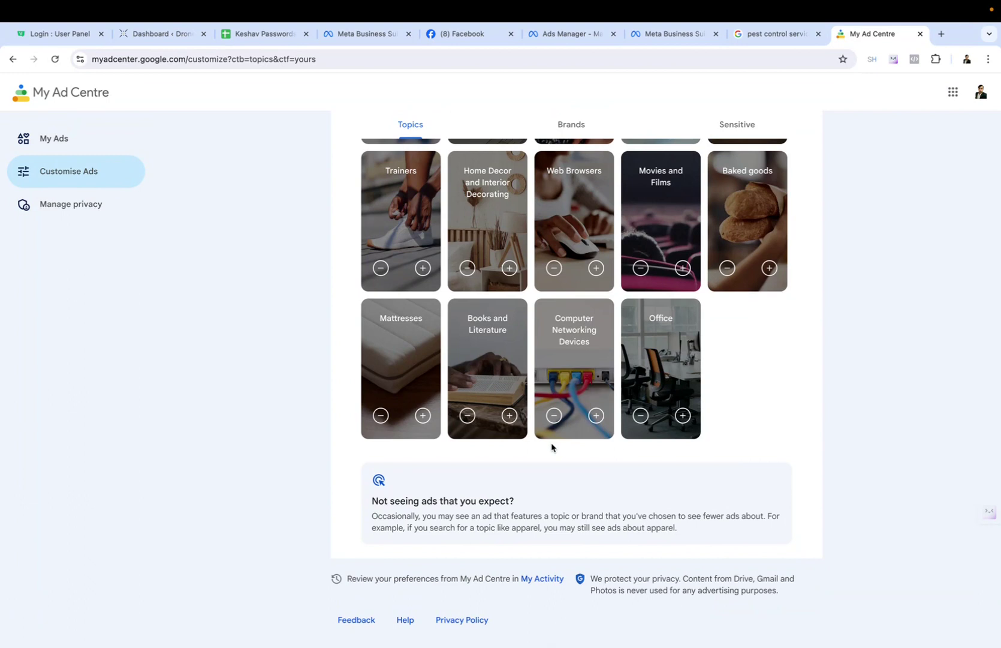
- Copy the My Ad Centre topics address and open it in the Banking Chrome profile
left_click(407, 60)
key("super+c")
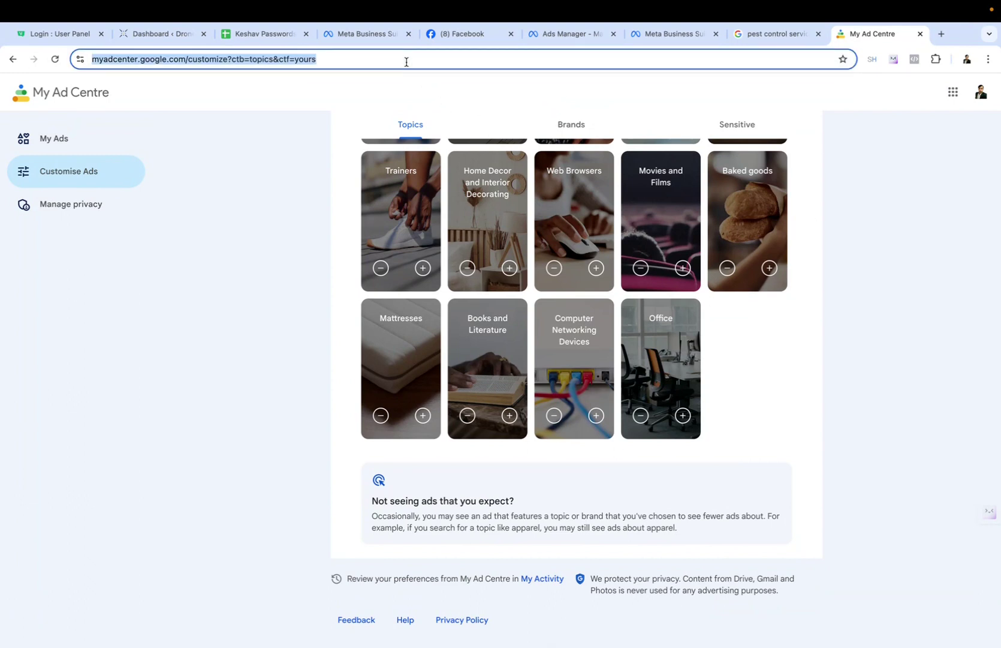
left_click(966, 59)
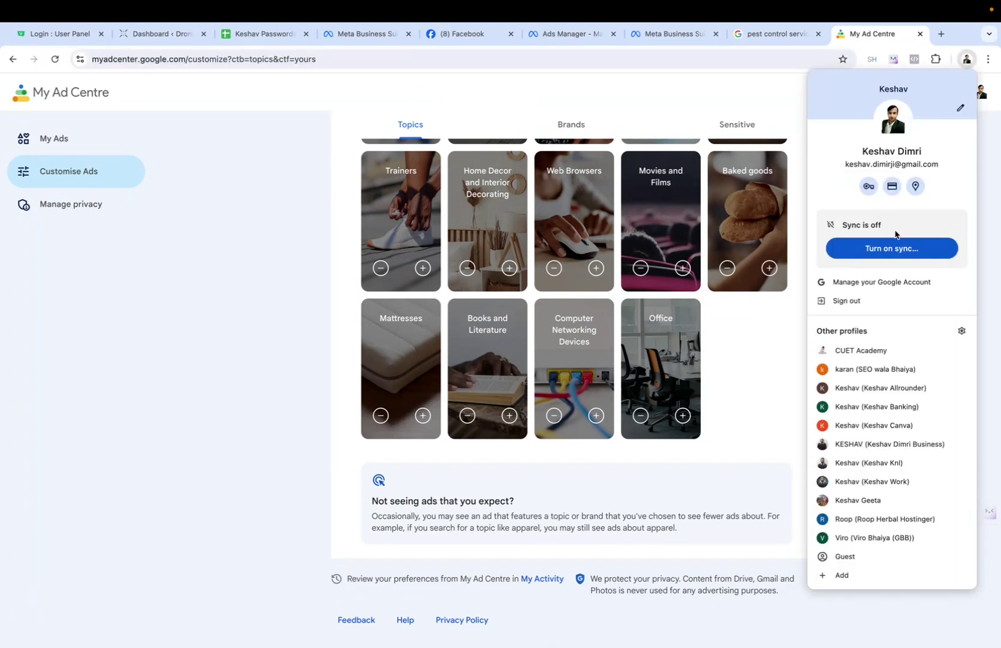
left_click(828, 408)
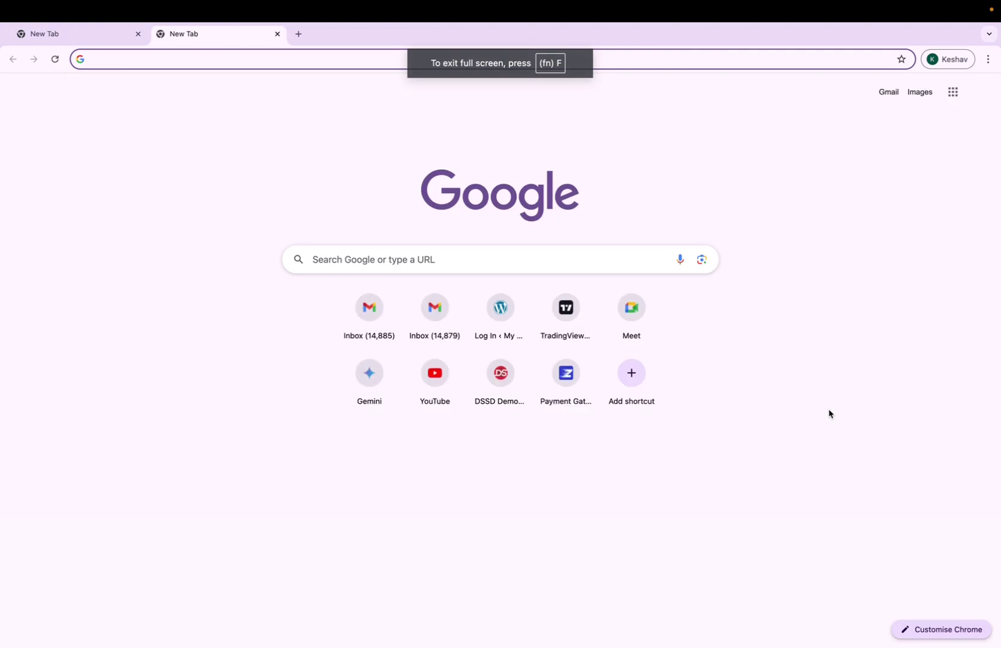
key("super+v")
key("Return")
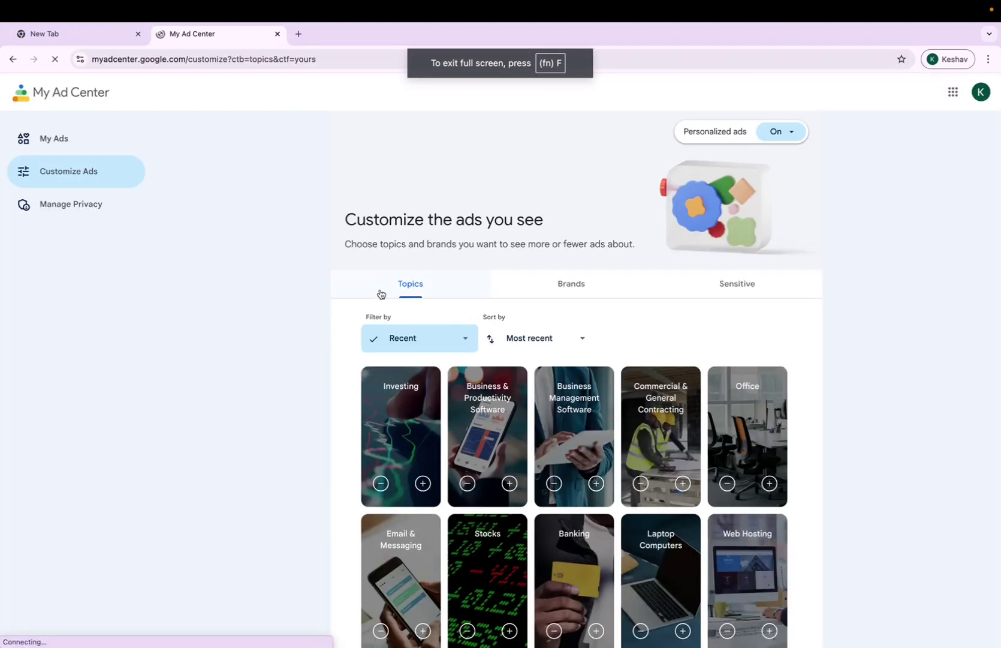
- Examine the Banking profile's recent ad topics, then close that page and return to the original profile's window
scroll(591, 293, "down", 2)
scroll(601, 289, "down", 2)
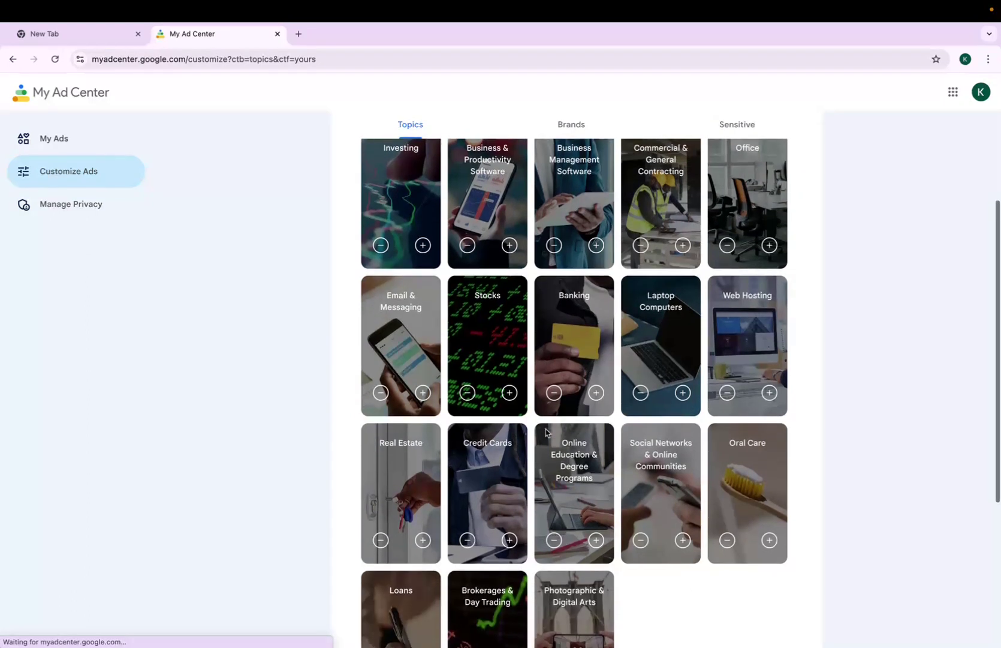
scroll(597, 495, "down", 1)
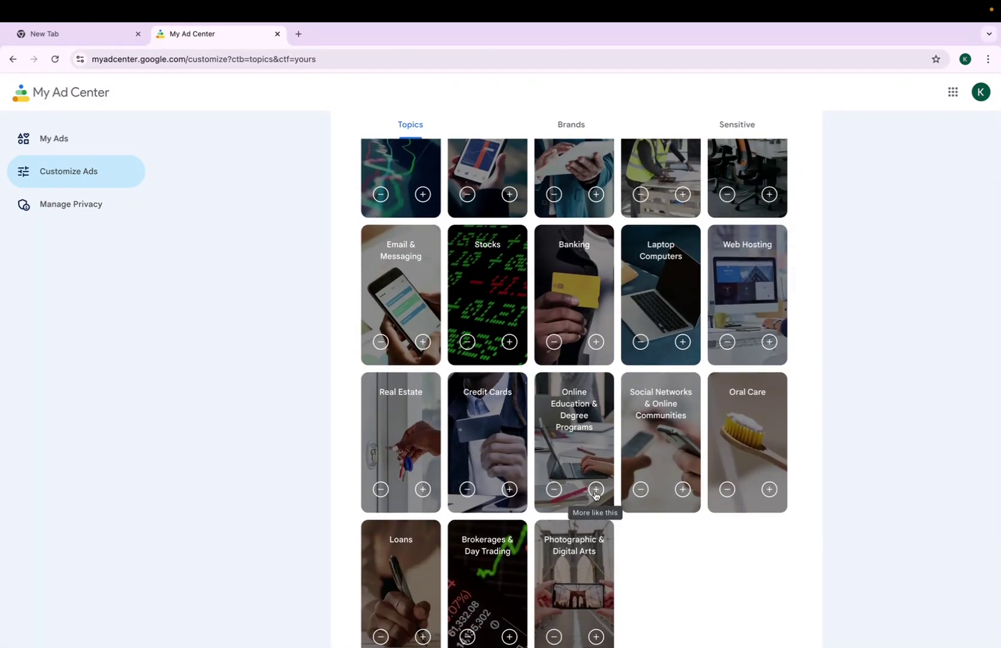
key("super+w")
key("ctrl+Left")
key("ctrl+Left")
- Switch to the CUET Academy Chrome profile, dismiss the ad privacy notice and open myadcenter.google.com/customize?ctb=topics&ctf=yours
left_click(966, 59)
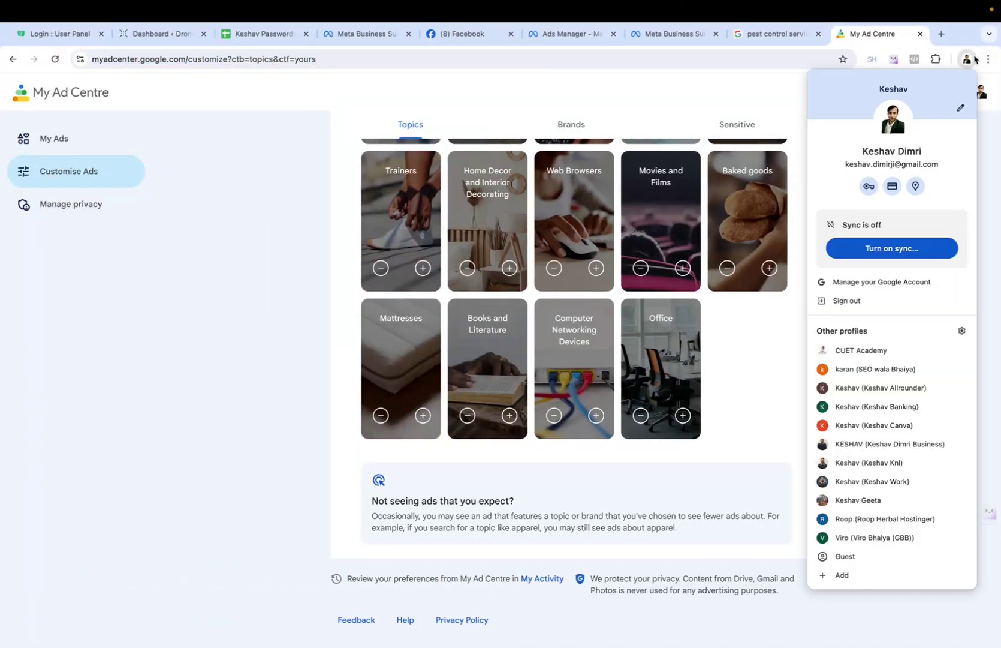
left_click(842, 348)
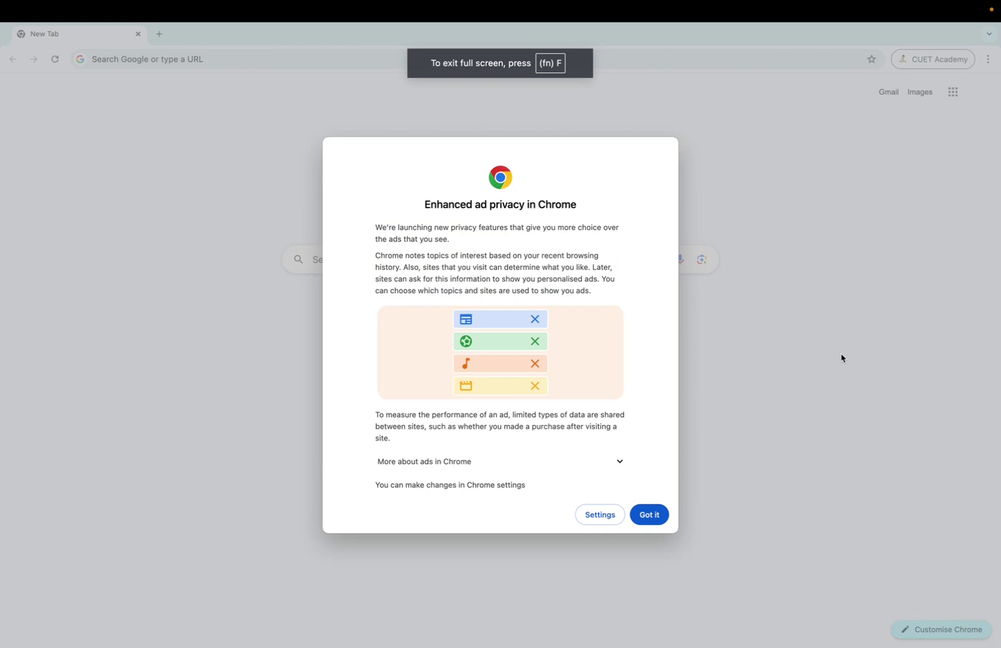
left_click(640, 514)
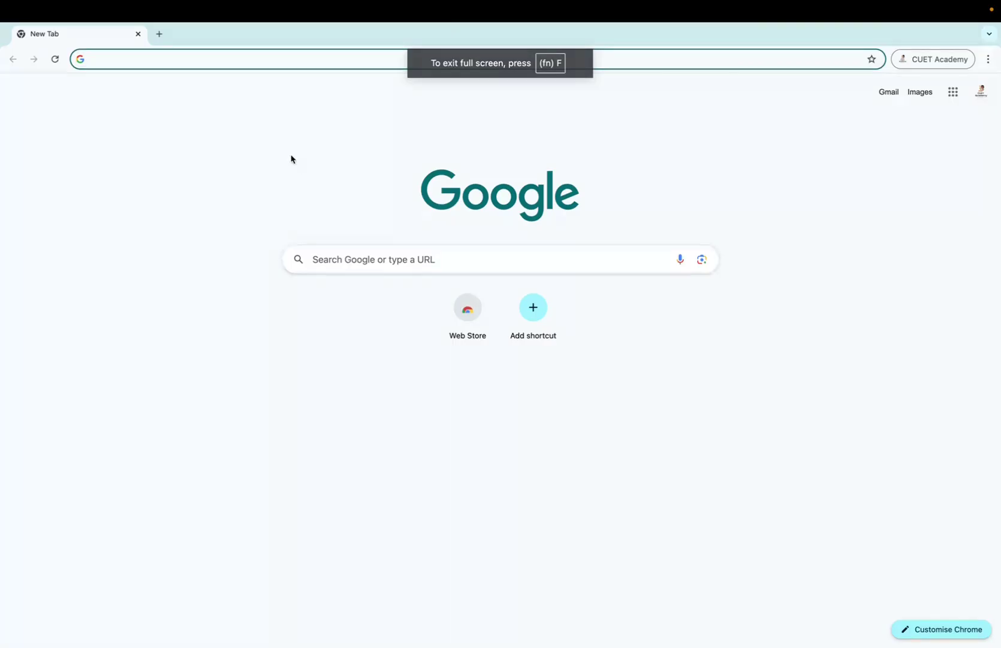
type("myadcenter.google.com/customize?ctb=topics&ctf=yours")
key("Return")
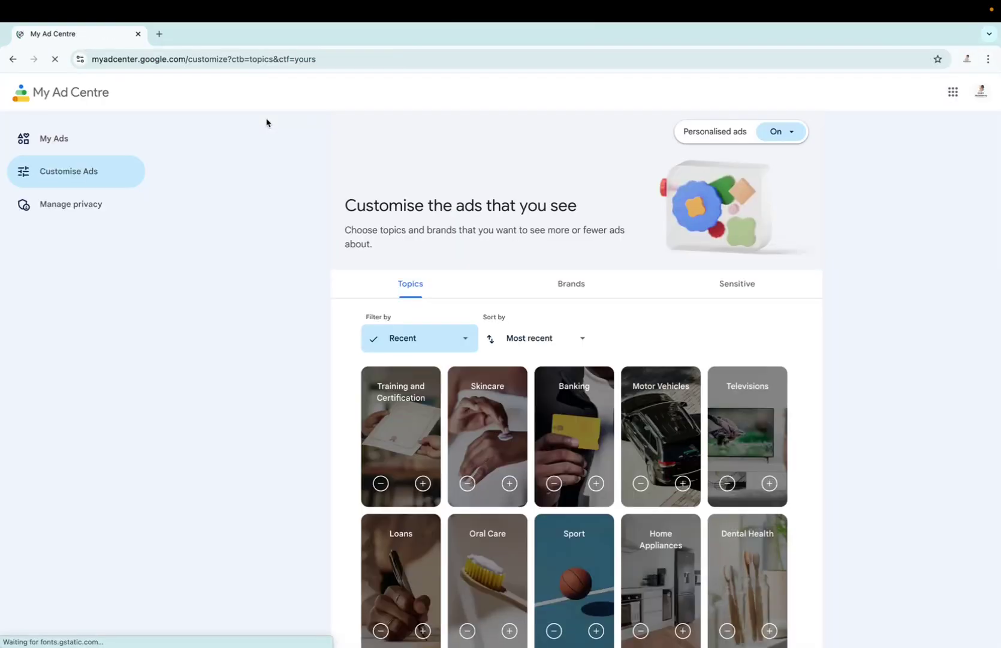
- Examine the CUET Academy profile's recent ad topics to the end of the list and return to the original profile's window
scroll(509, 365, "down", 2)
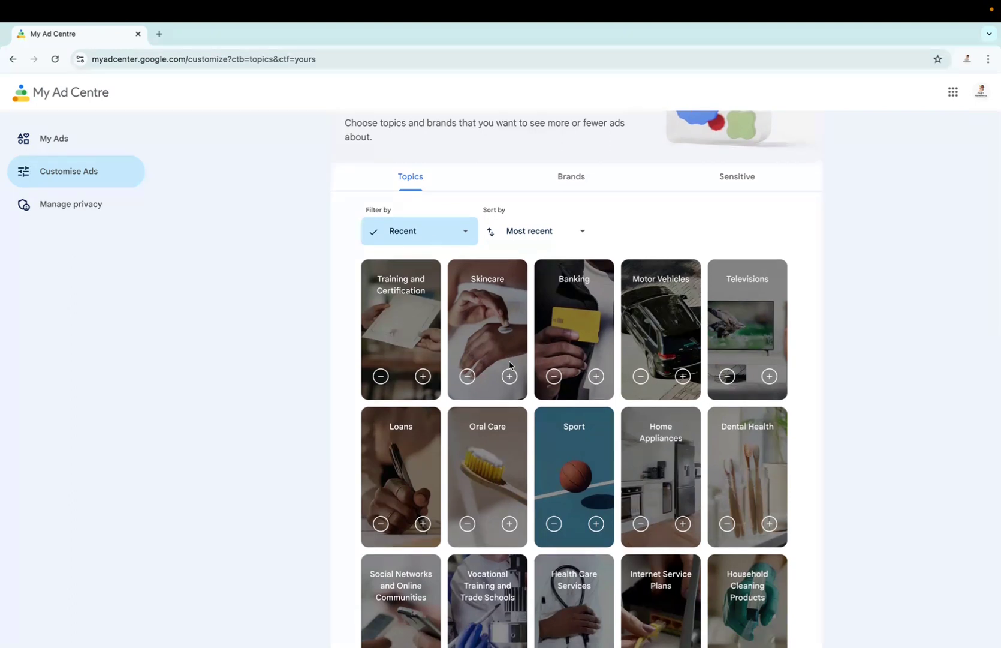
scroll(509, 364, "down", 1)
scroll(509, 364, "down", 1)
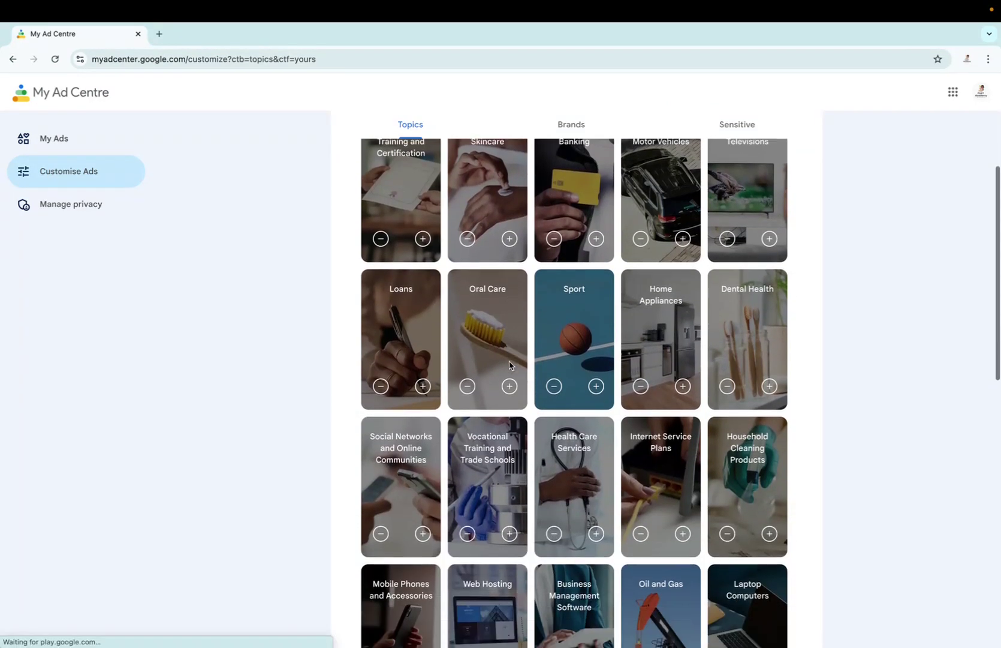
scroll(516, 402, "down", 2)
scroll(517, 407, "down", 6)
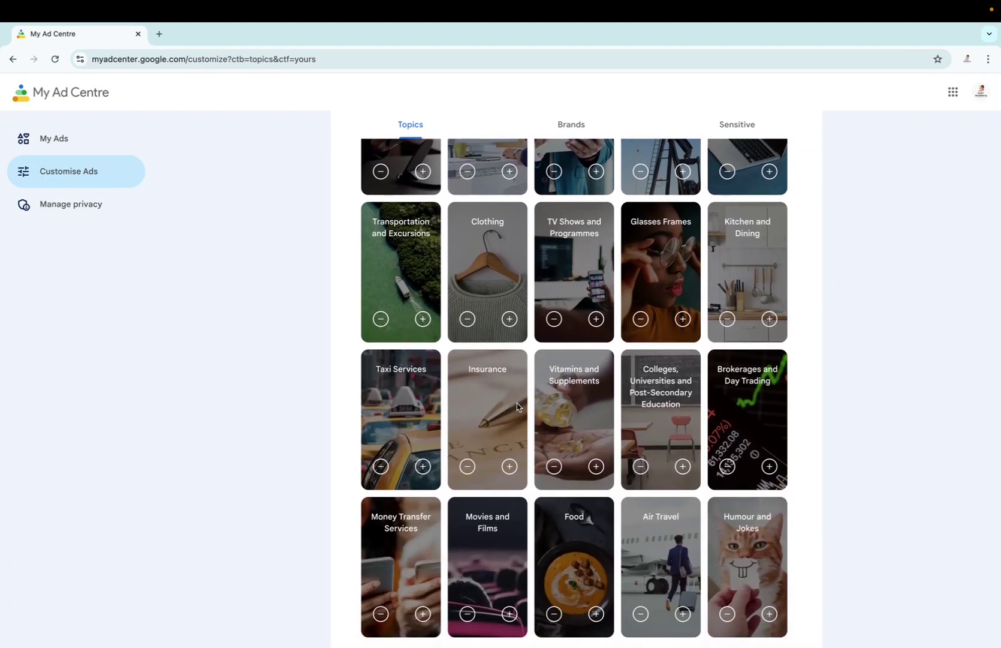
scroll(517, 407, "down", 3)
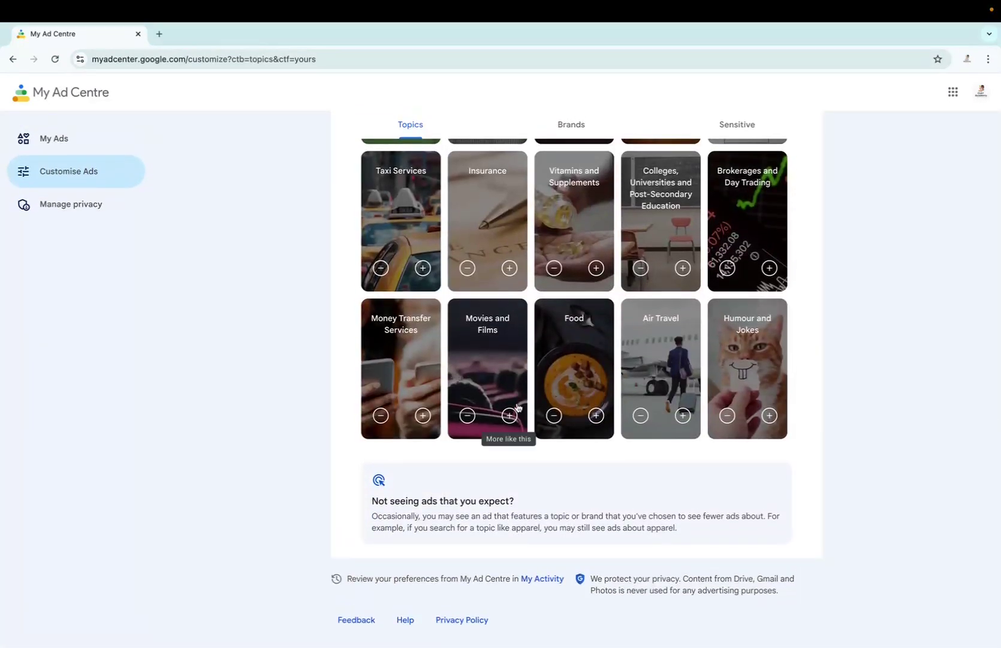
key("ctrl+Left")
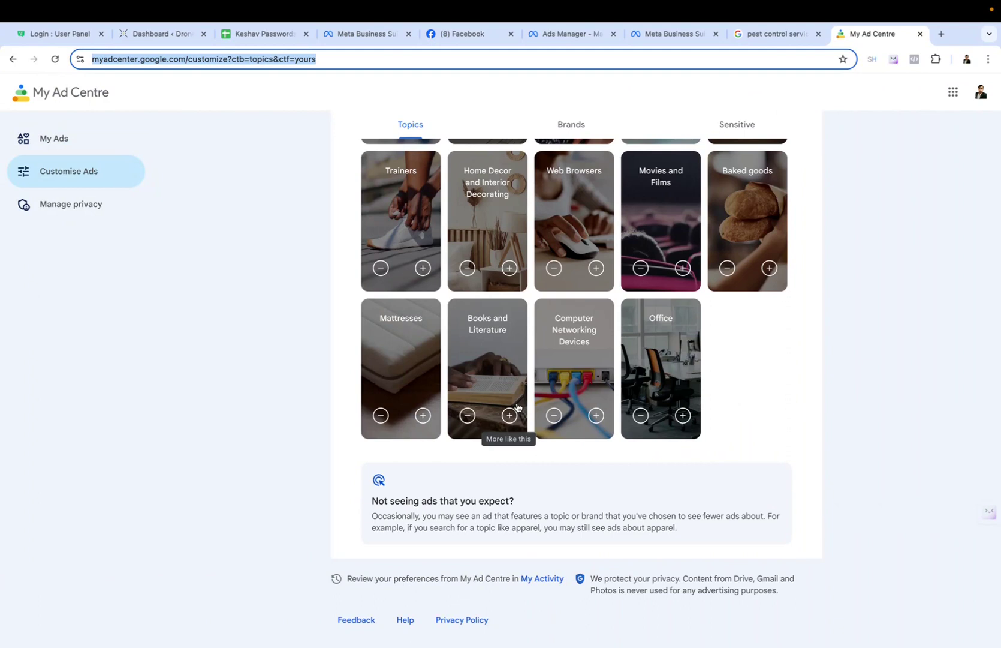
- Close the Taboola ad explanation on Facebook and highlight the "Intentions Based" and "Interest Based" lines in the Pages notes
key("ctrl+Right")
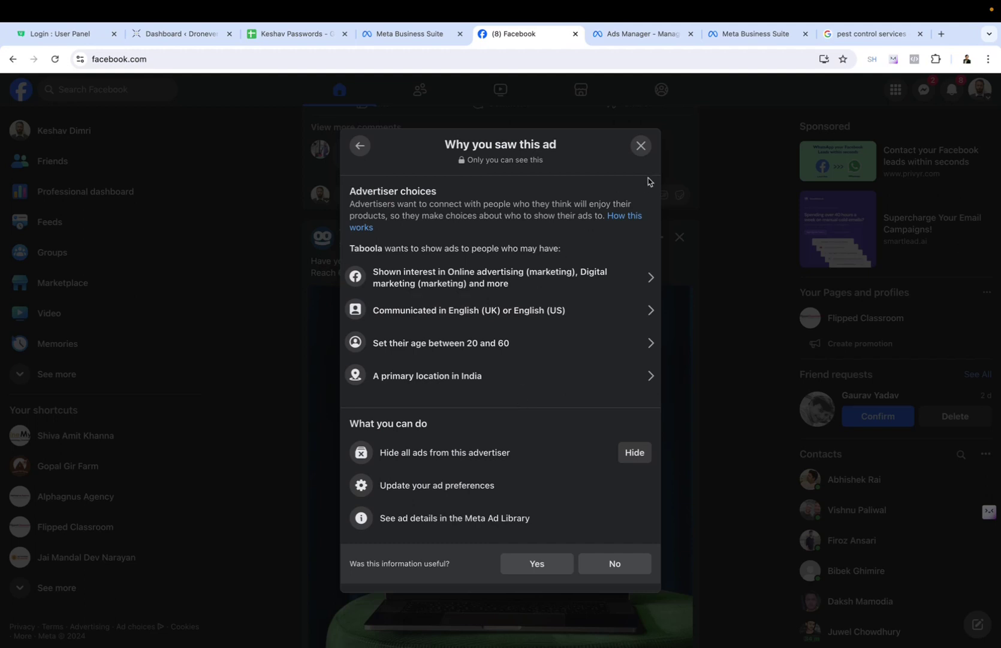
left_click(642, 151)
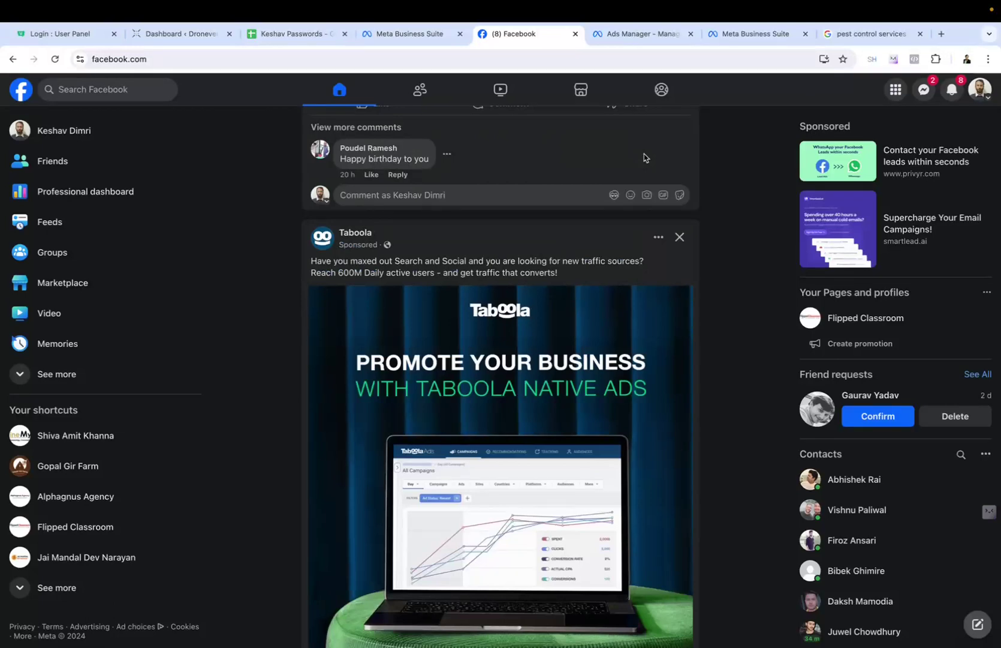
key("super+Tab")
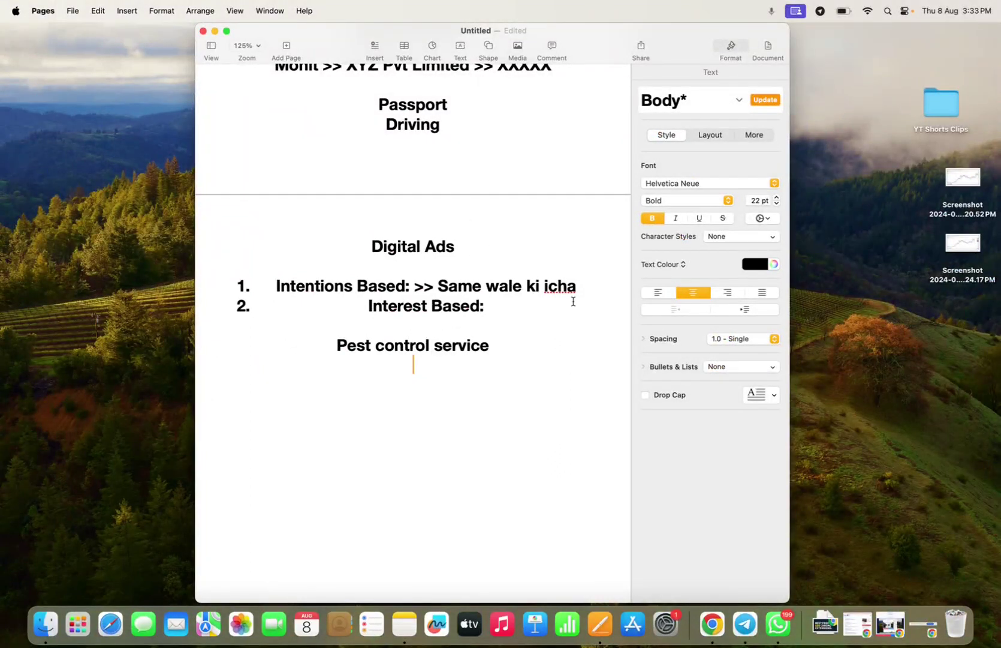
left_click_drag(585, 286, 295, 273)
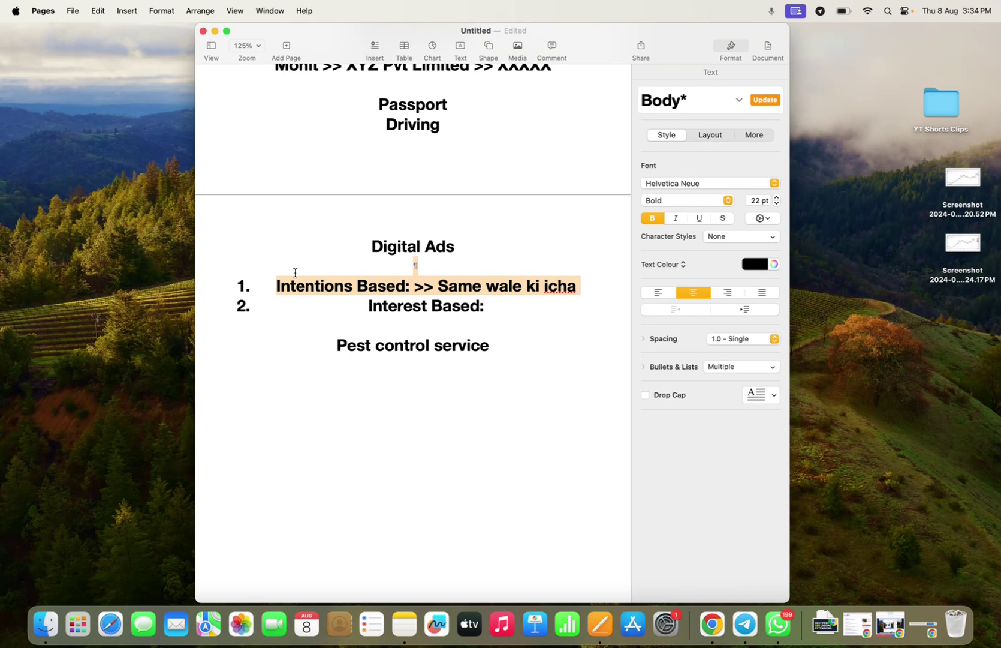
left_click_drag(501, 304, 349, 299)
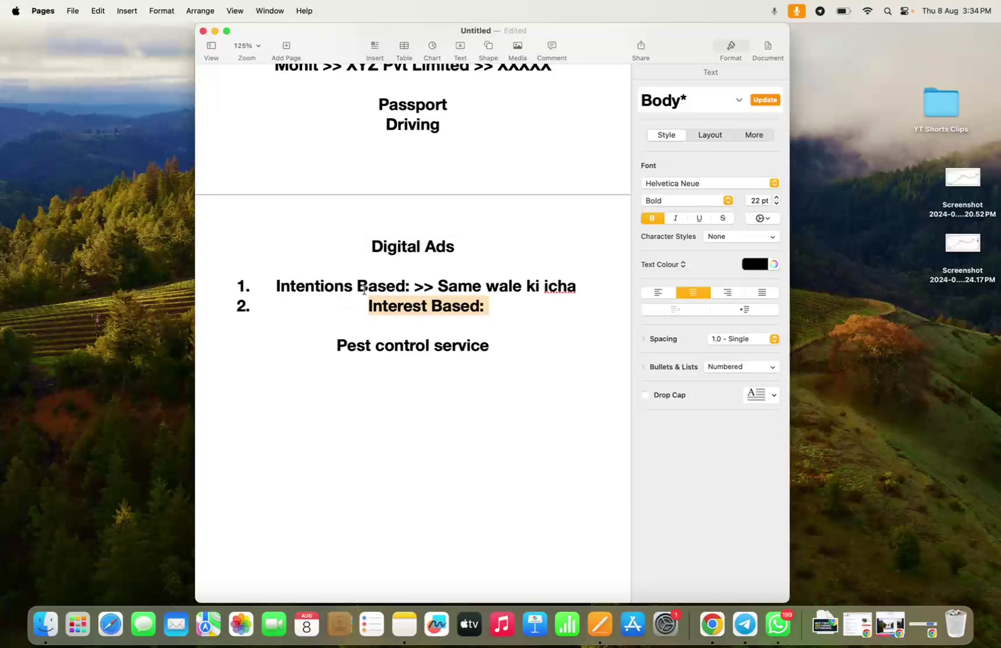
- Switch to Chrome to show the Ads Manager campaigns list and return to the Pages notes
key("ctrl+Right")
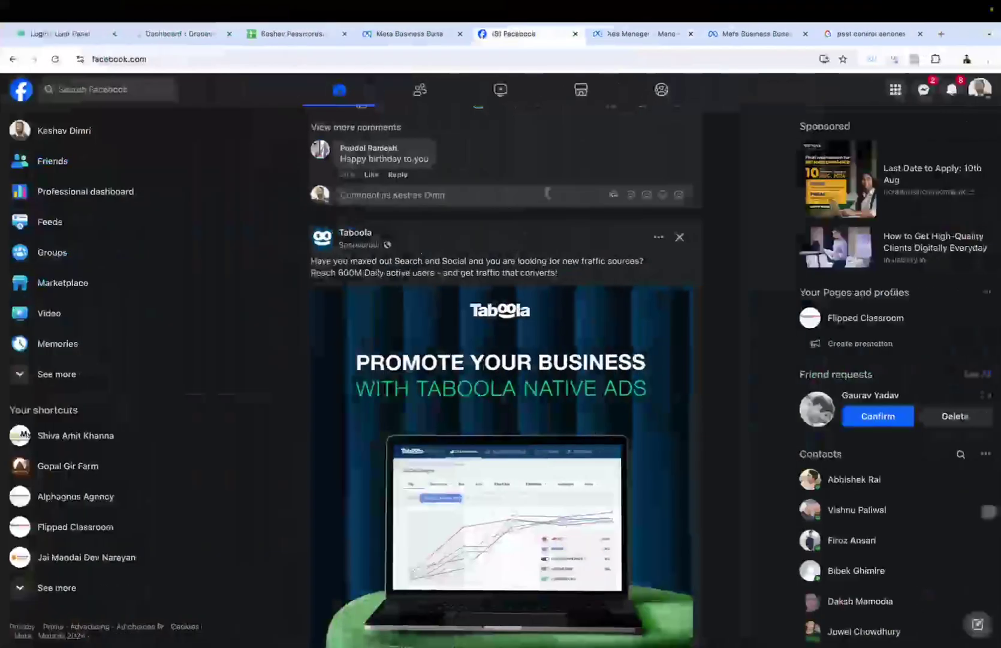
left_click(609, 35)
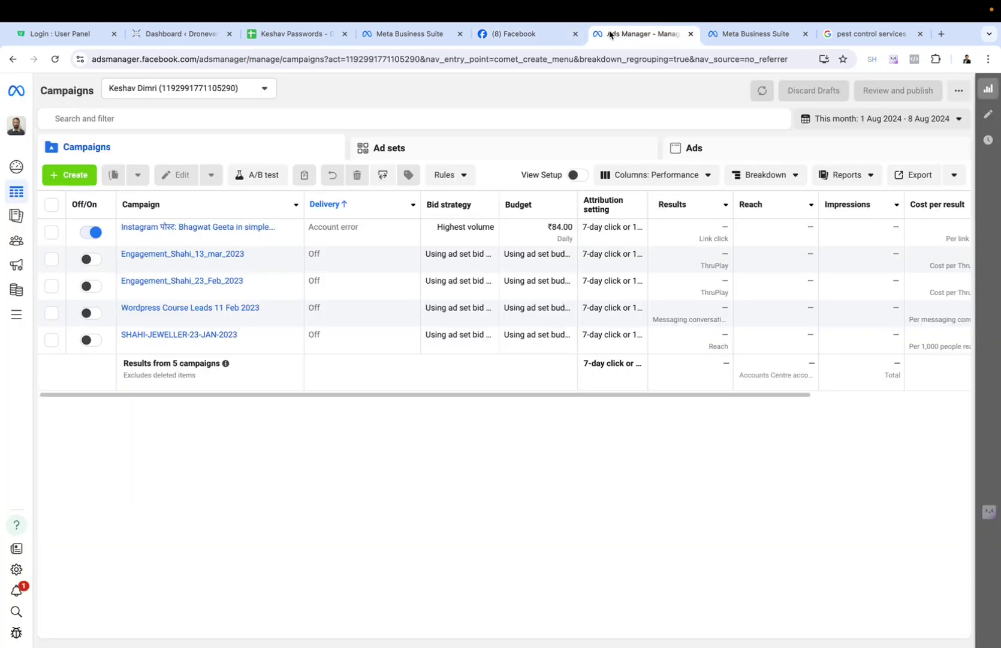
key("super+Tab")
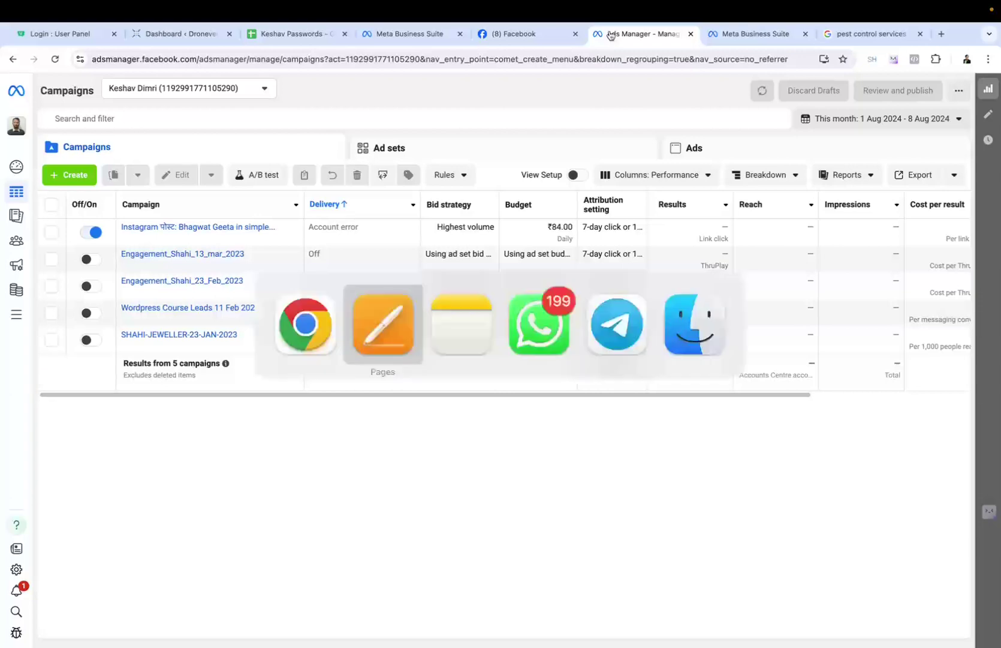
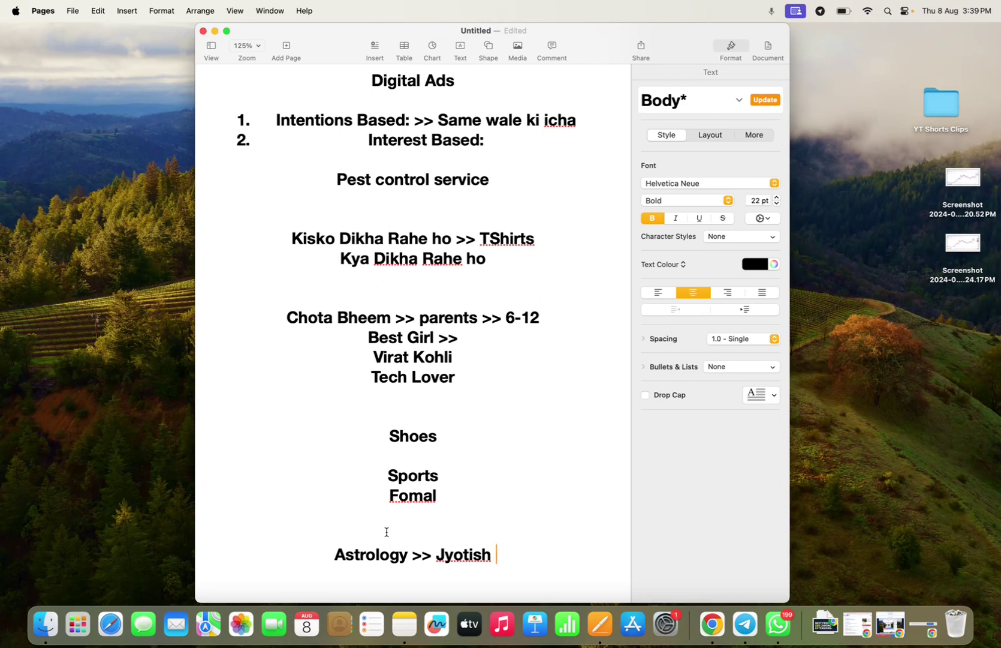
- Add a line break after "Astrology >> Jyotish" and highlight the "Kisko Dikha Rahe ho" and "Kya Dikha Rahe ho" lines
key("Return")
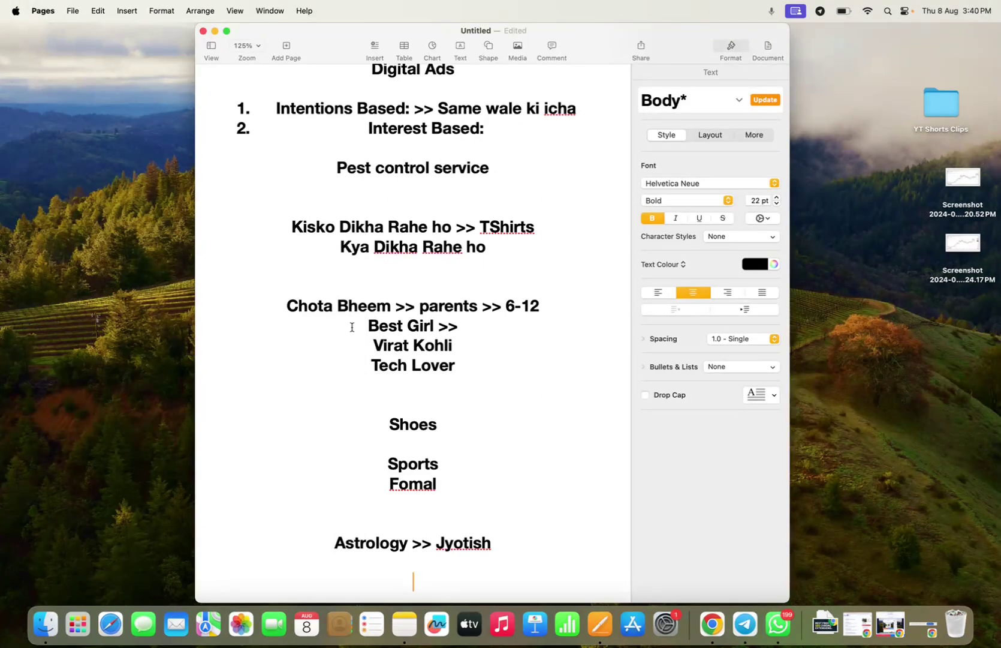
left_click_drag(292, 228, 428, 228)
left_click(503, 253)
left_click_drag(502, 253, 411, 220)
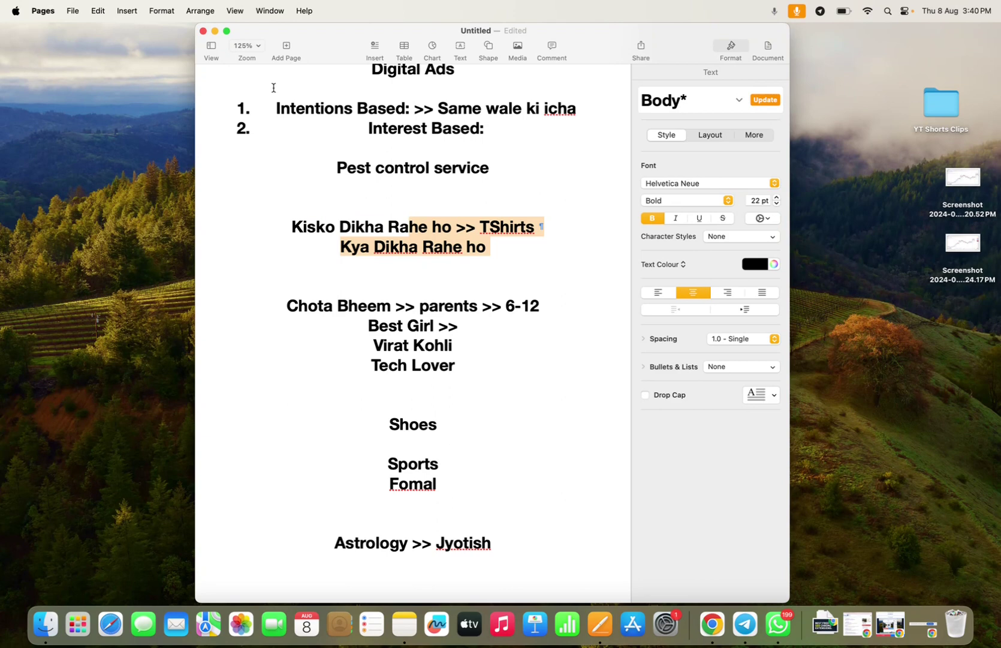
- Show the new campaign objective choices in Ads Manager in Chrome, and return to the line below "Astrology >> Jyotish" in Pages
key("cmd+Tab")
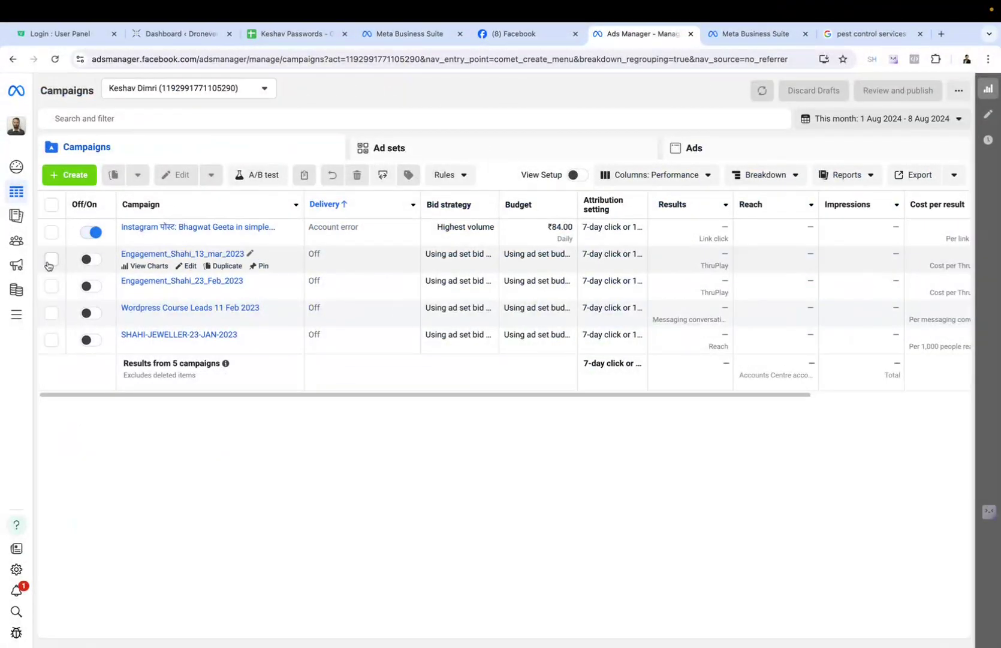
left_click(69, 177)
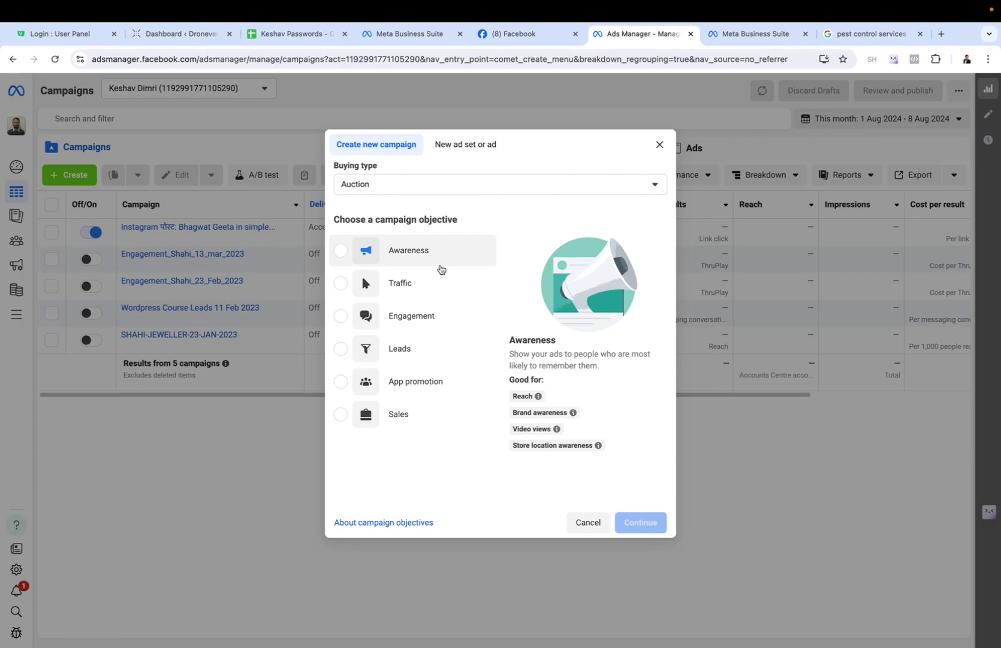
key("ctrl+Left")
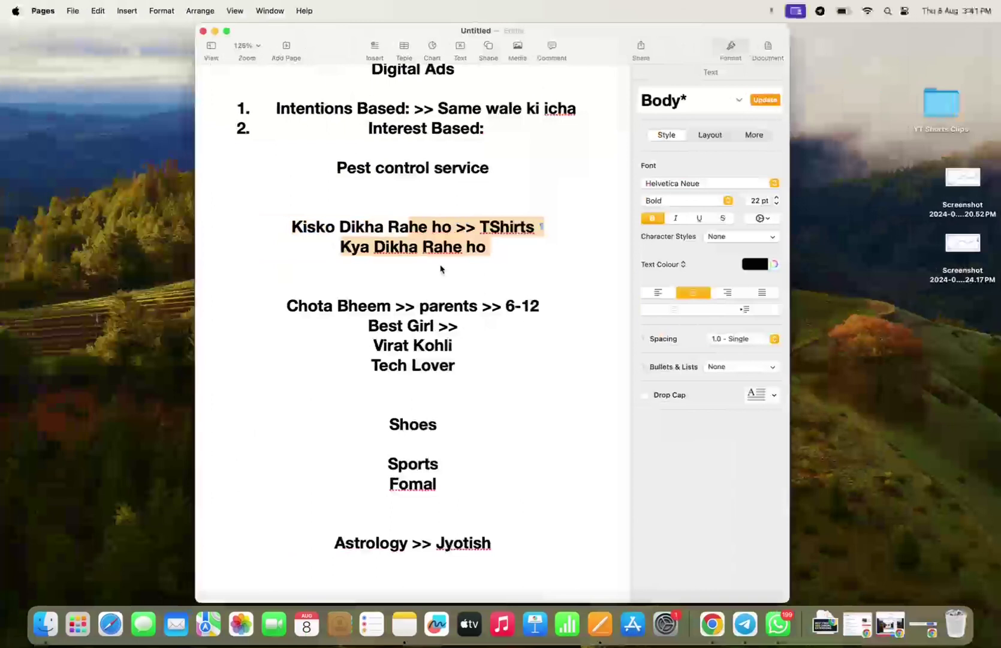
left_click(515, 555)
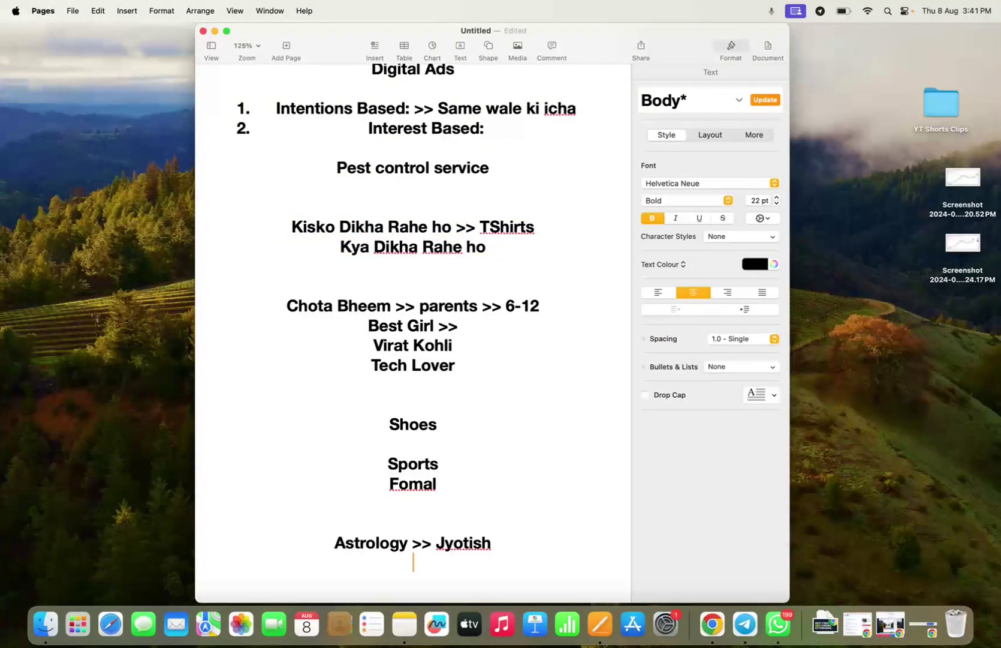
- Leave blank lines below "Astrology >> Jyotish" and add the lines "Awareness", "Lead" and "Sale" on the new page
key("Return")
key("Return")
key("Return")
key("Return")
type("Awareness")
key("Return")
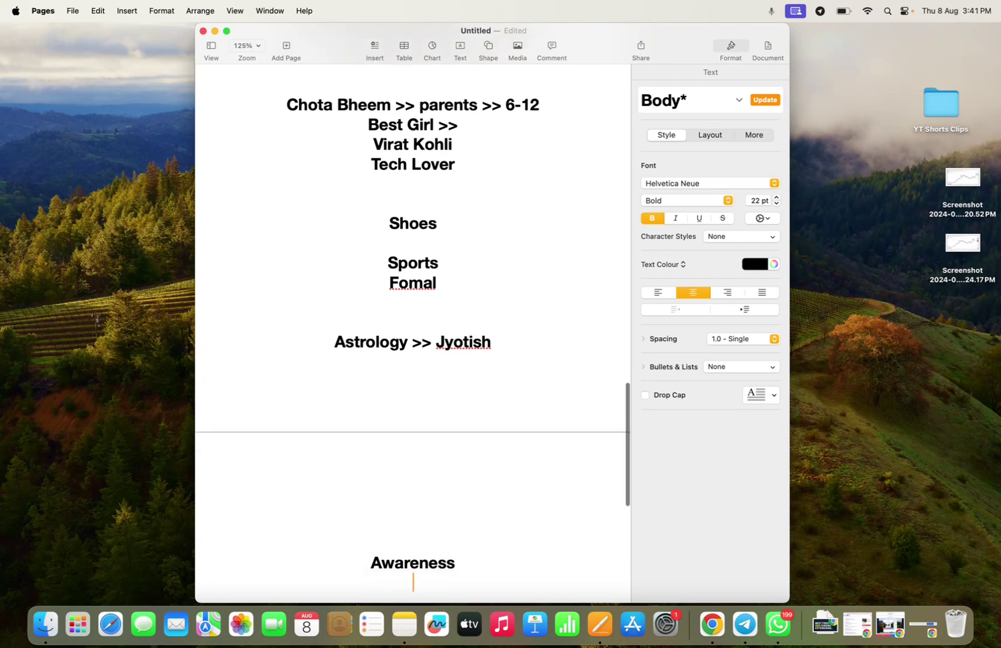
type("Lead")
key("Return")
type("Sale")
- Add the heading "3 important" above the "Awareness" line and add blank space below the "Sale" line
left_click(400, 505)
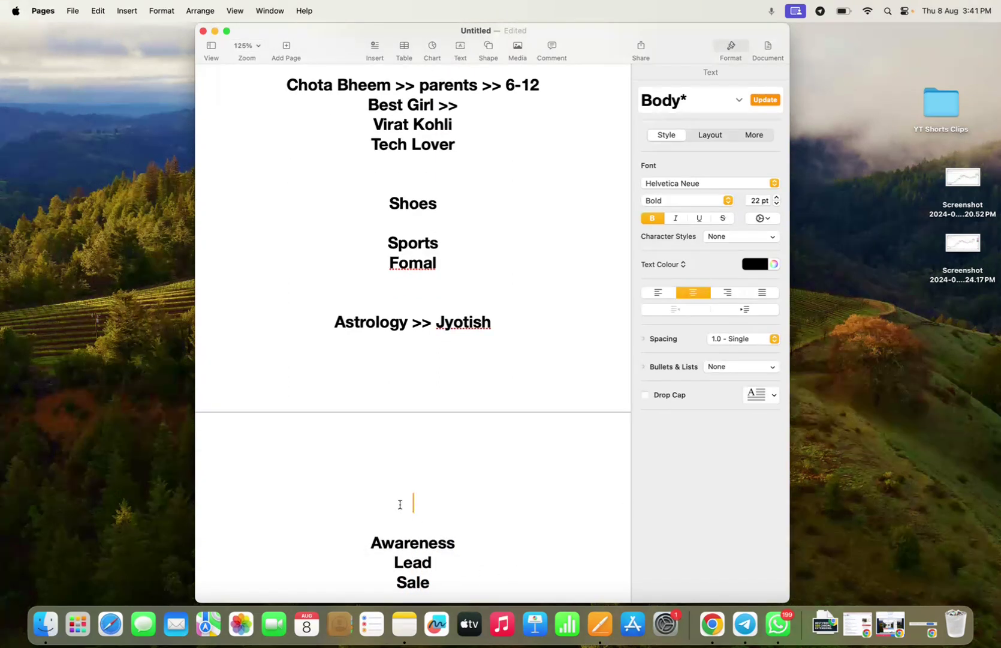
type("3 important")
key("Down")
key("Down")
key("Down")
key("Down")
key("Return")
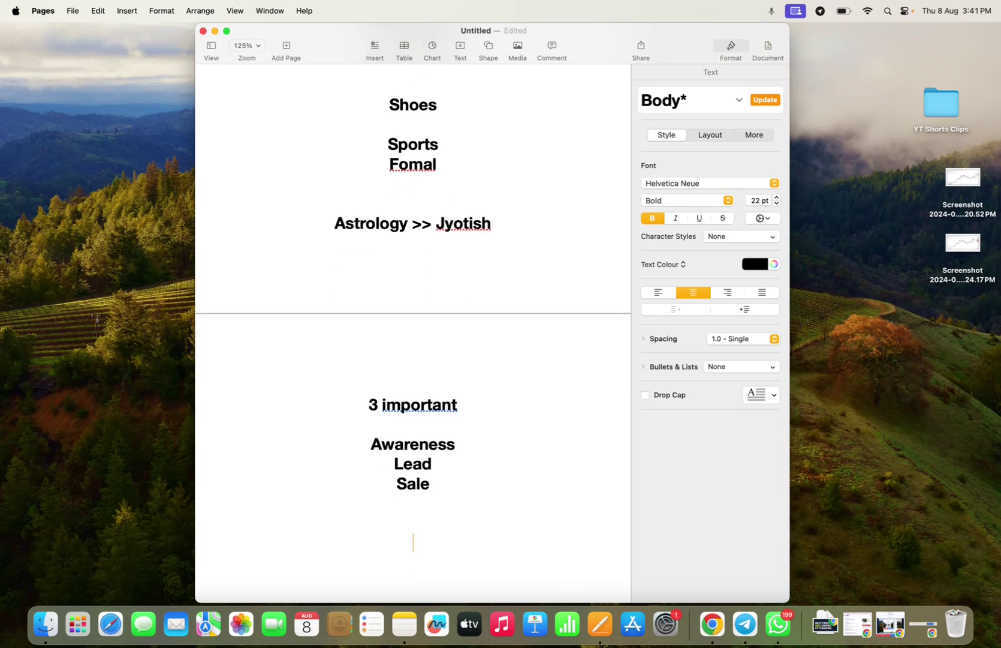
- Extend the "Awareness" line with the brand examples ">> Amul, Colgate"
left_click(464, 442)
type(">> Amul,")
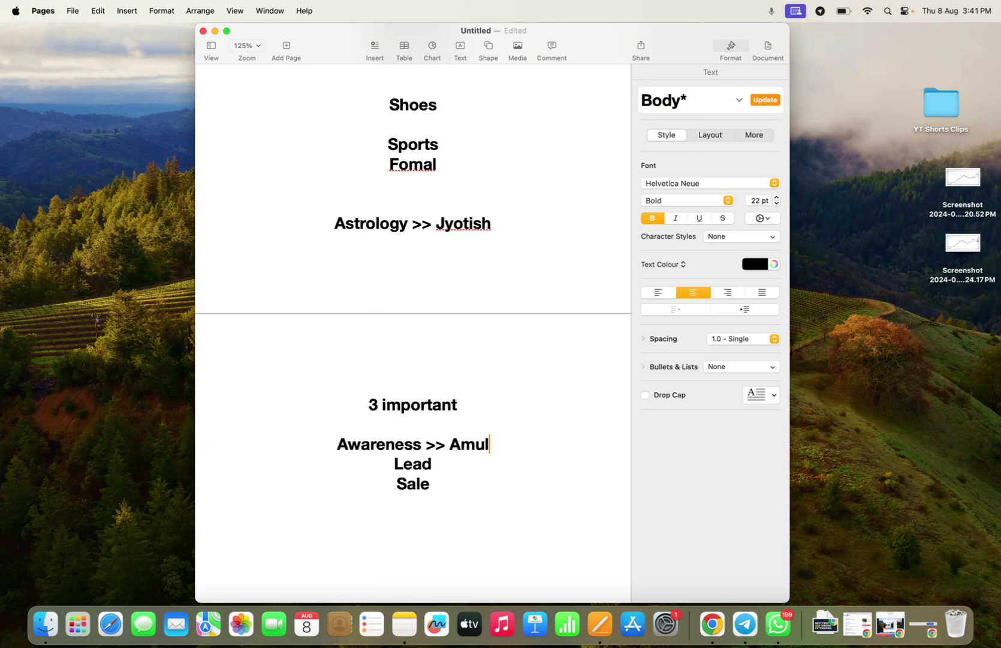
key("BackSpace")
type(", Colag")
key("BackSpace")
key("BackSpace")
type("gate")
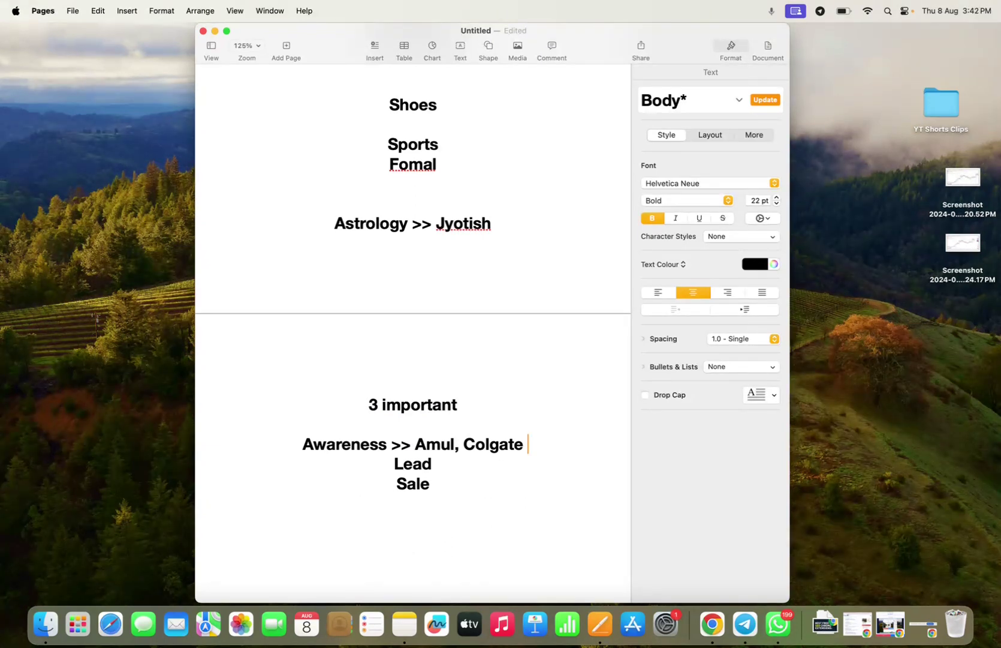
- Extend the "Lead" line with ">> Property" and place the cursor at the end of the "Sale" line
left_click(437, 464)
type(">> ")
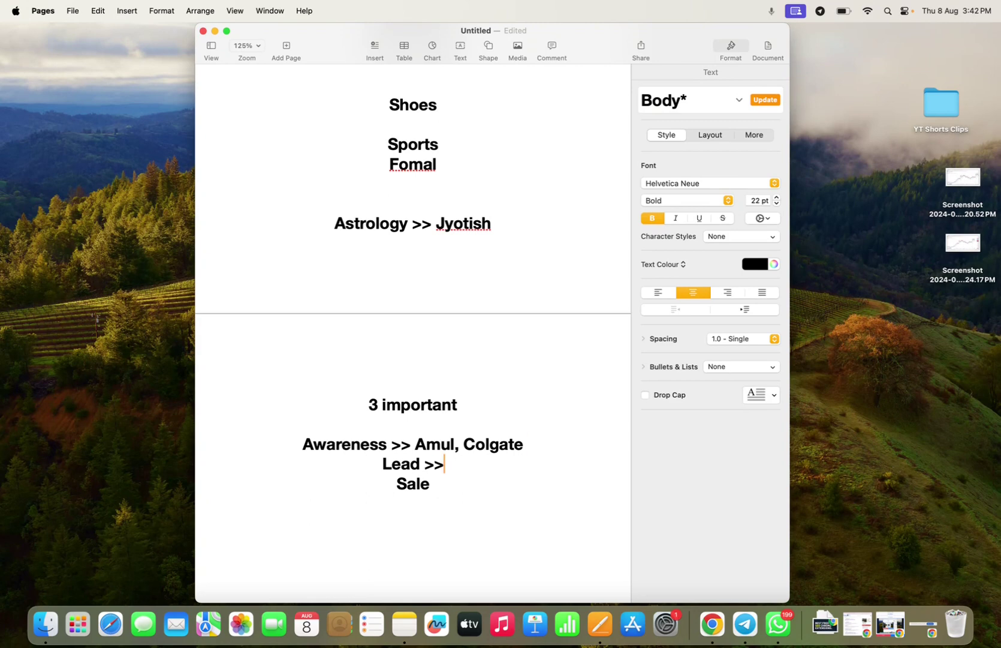
type("Propert")
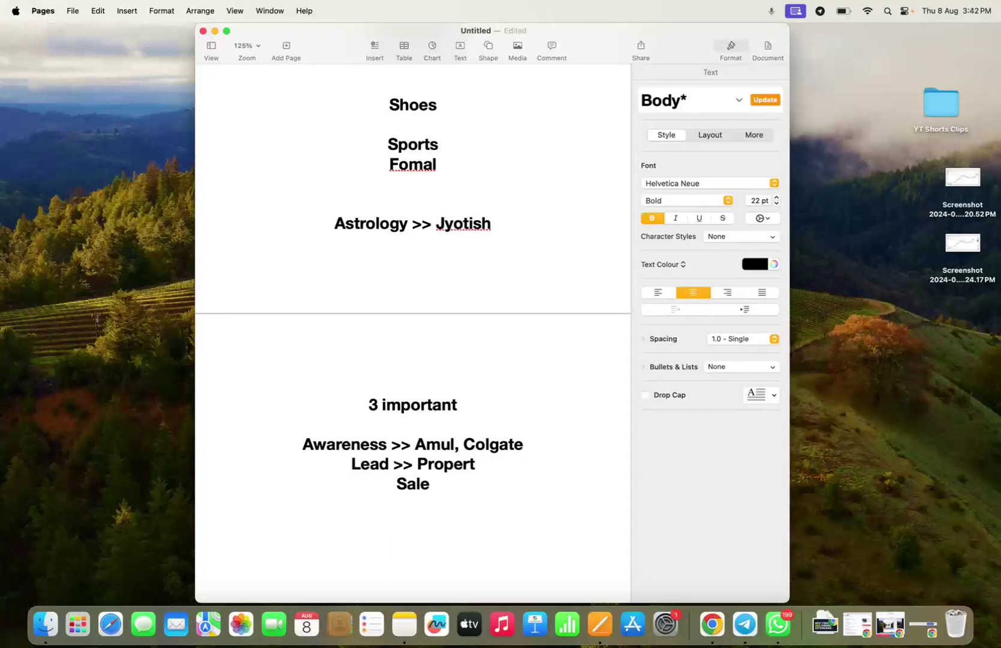
type("y")
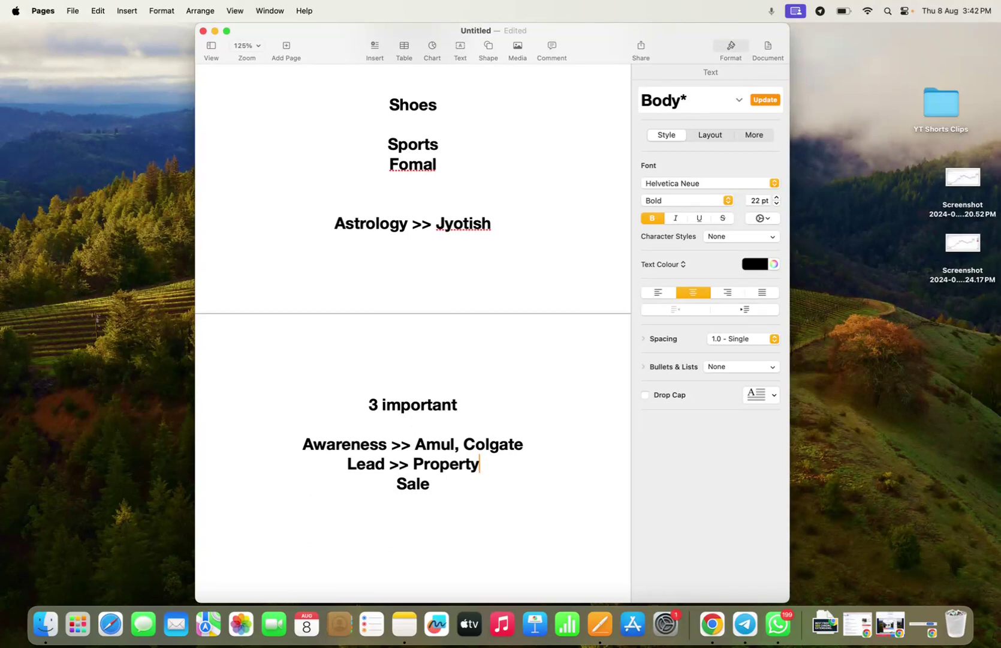
left_click(434, 483)
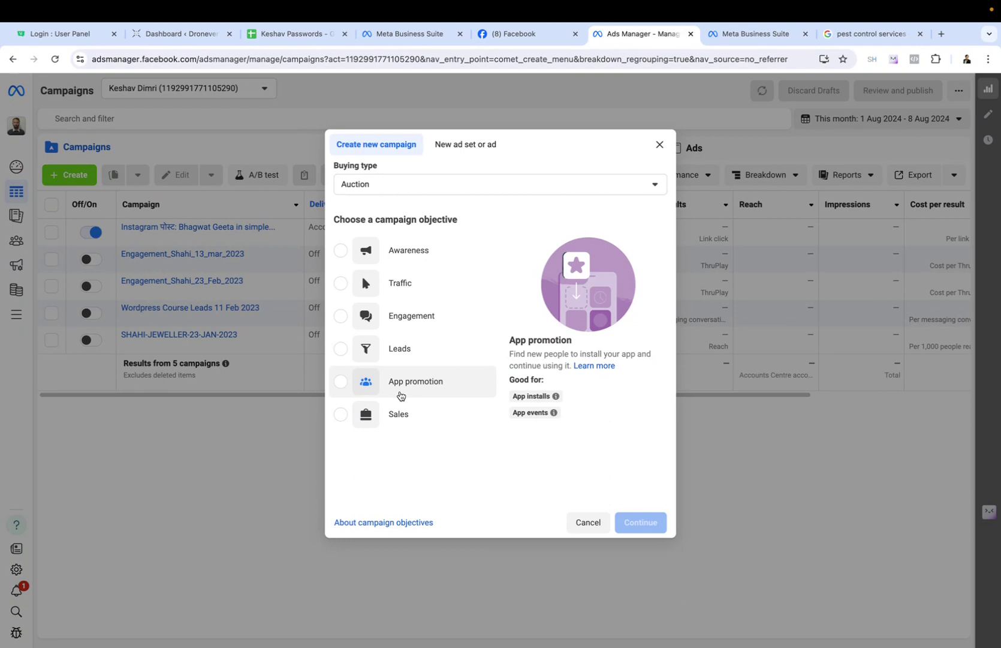
- In Ads Manager in Chrome, create a campaign with the Traffic objective using the Manual traffic campaign setup
left_click(395, 290)
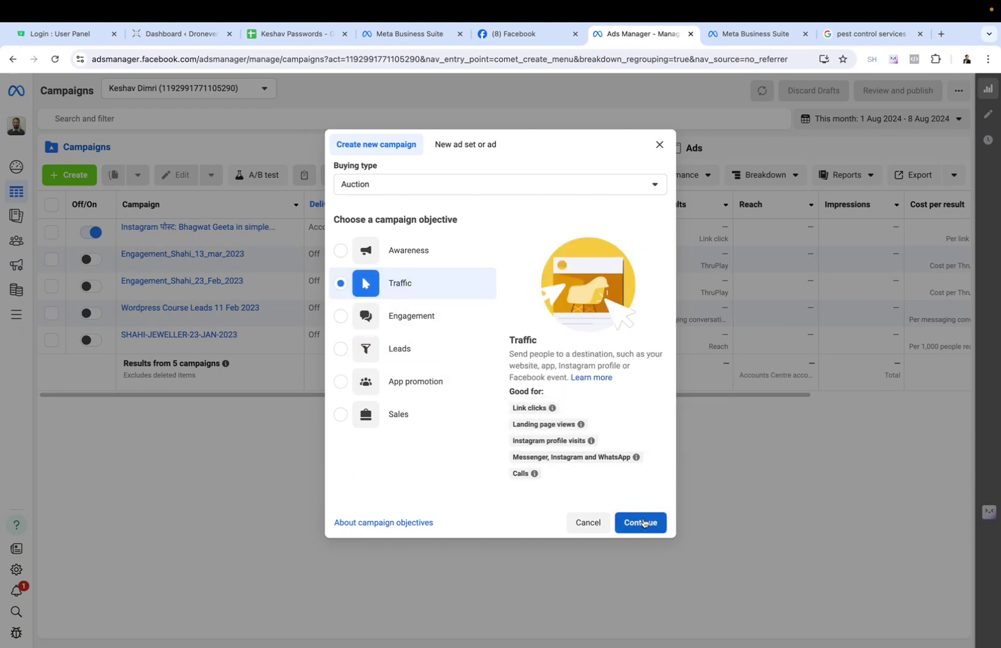
left_click(641, 523)
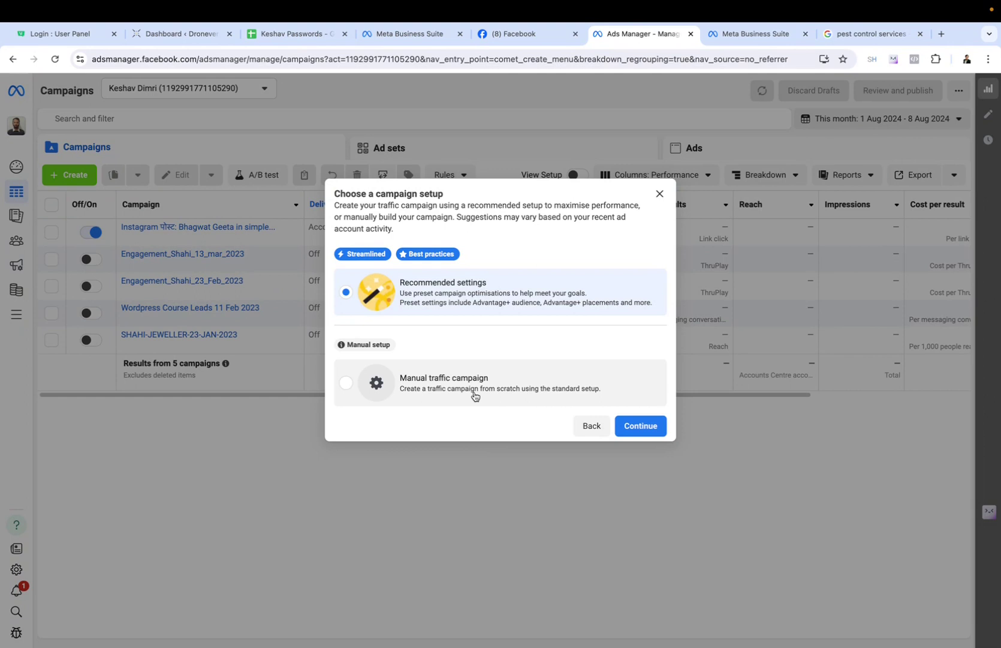
left_click(474, 393)
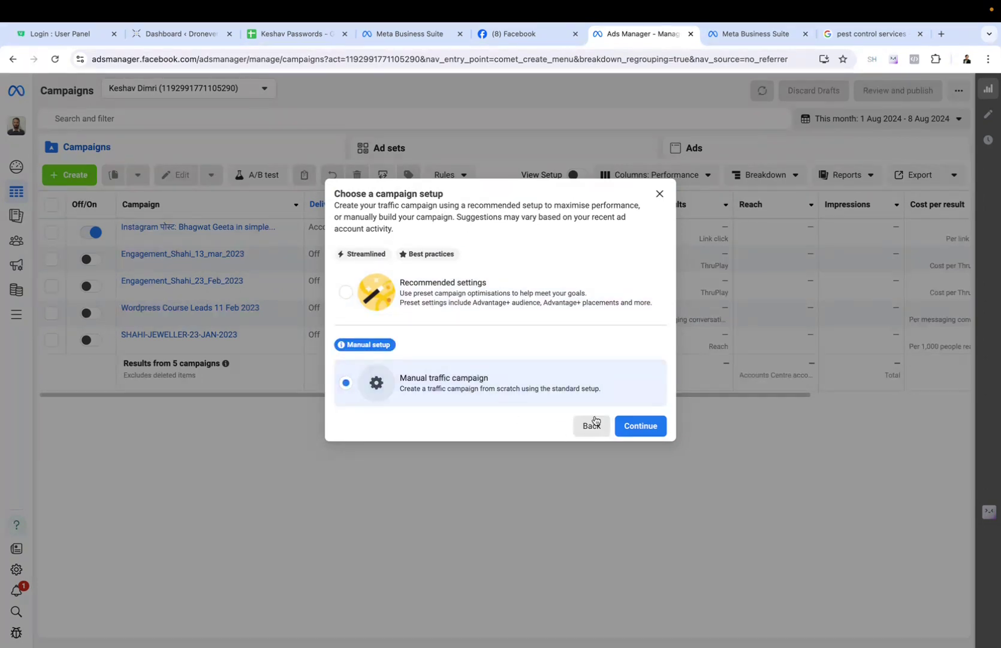
left_click(633, 427)
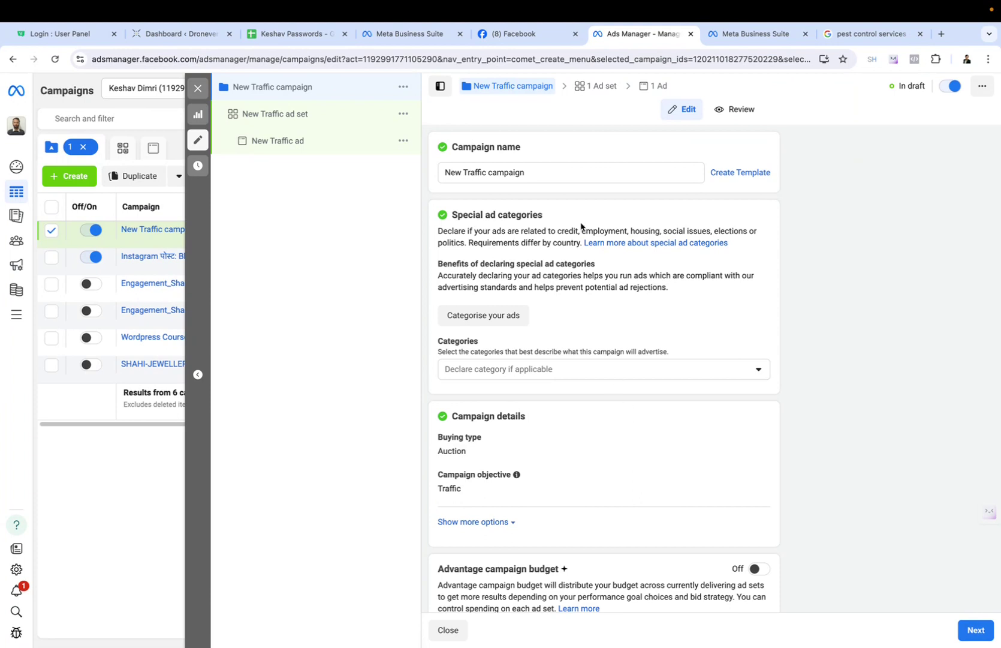
- Rename the campaign to "traffic_amul_ghee_" followed by the advertiser's first name and "_10_aug_2024"
left_click(559, 172)
left_click_drag(559, 172, 419, 174)
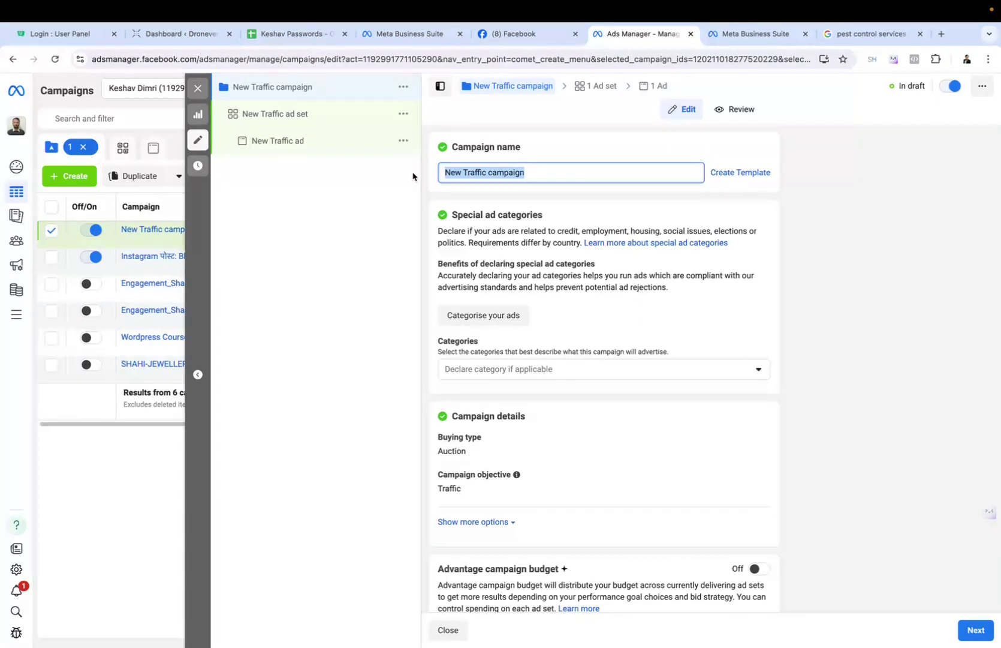
type("traffic_")
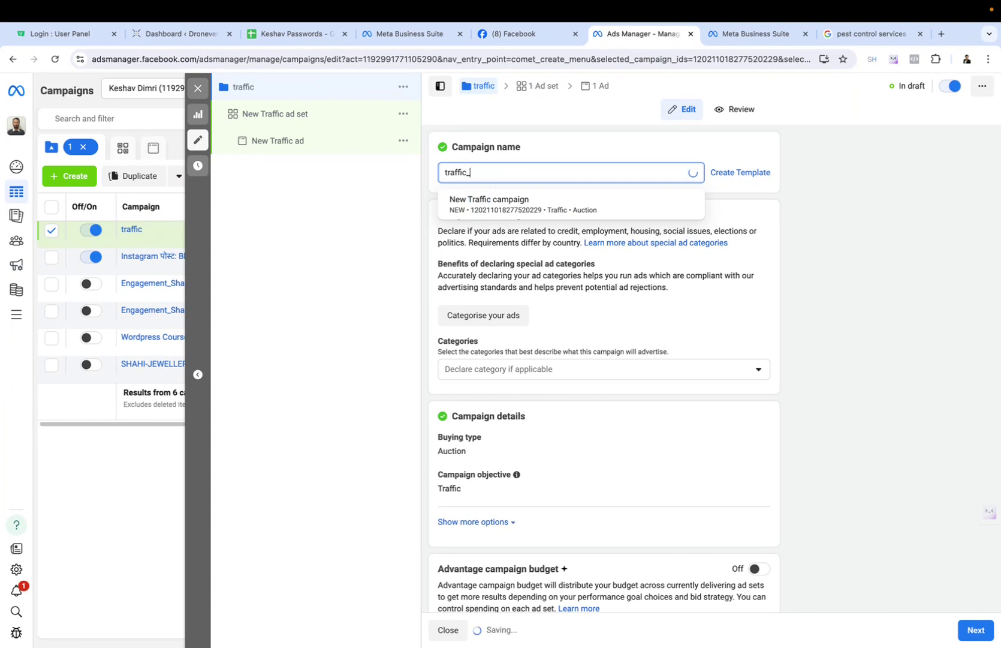
type("amul_ghee")
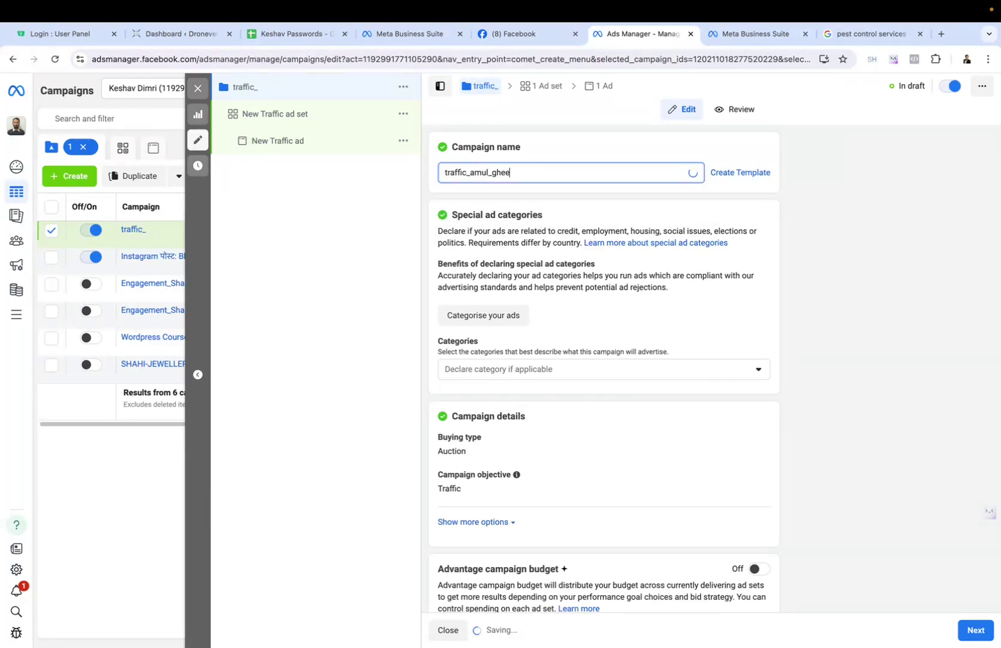
type("_")
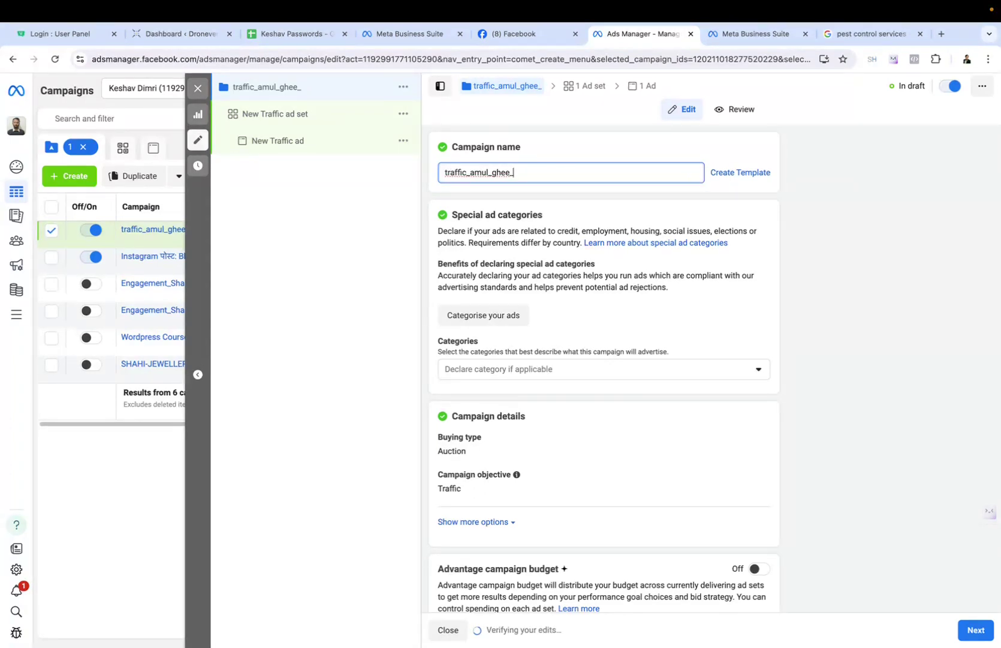
type("keshav")
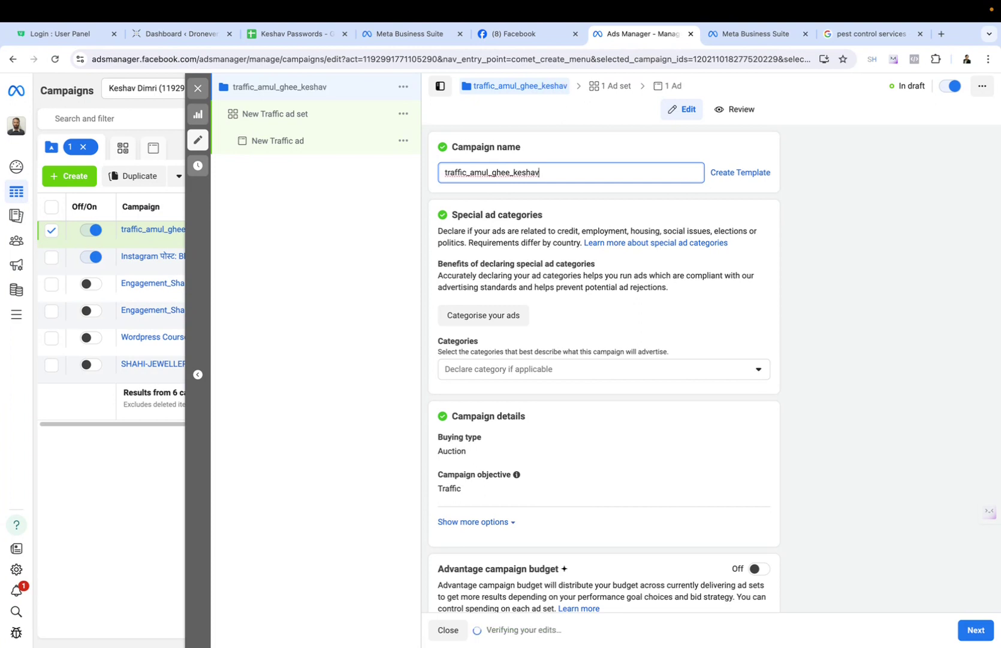
type("_")
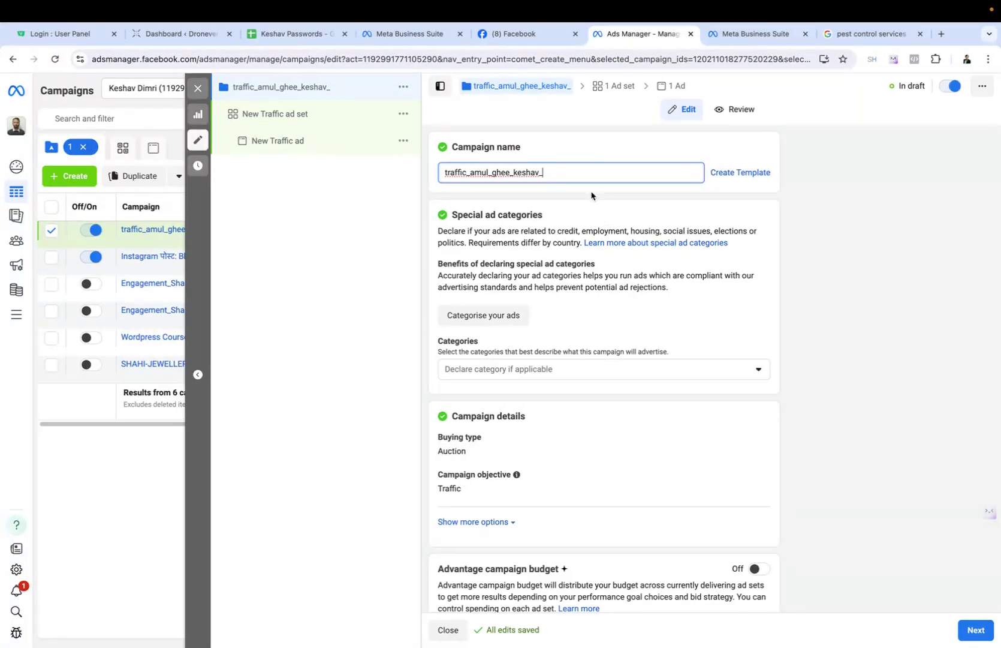
type("10_aug_1")
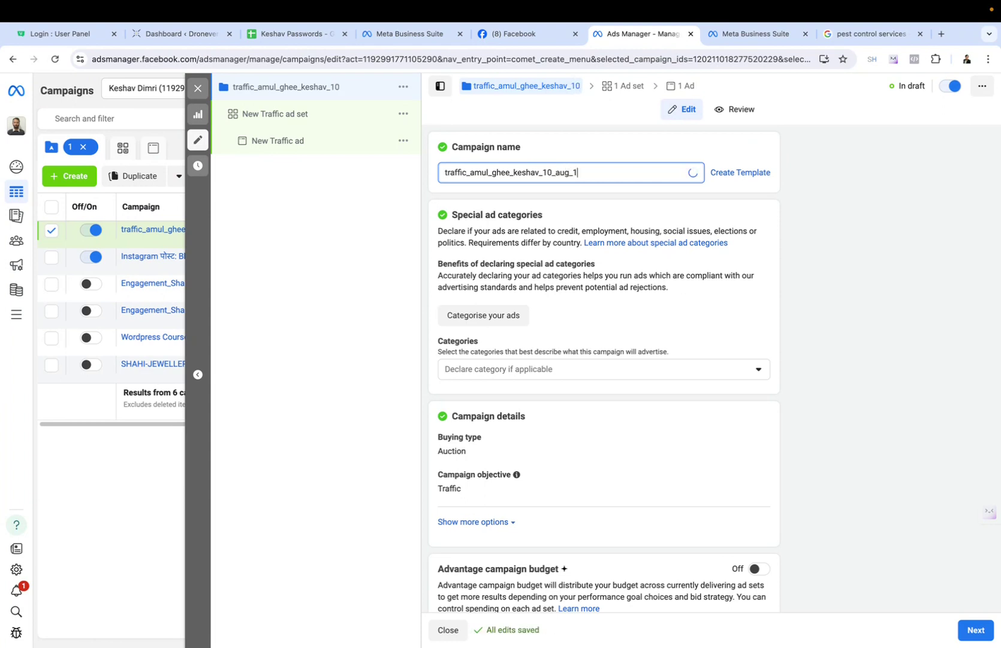
key("BackSpace")
type("2024")
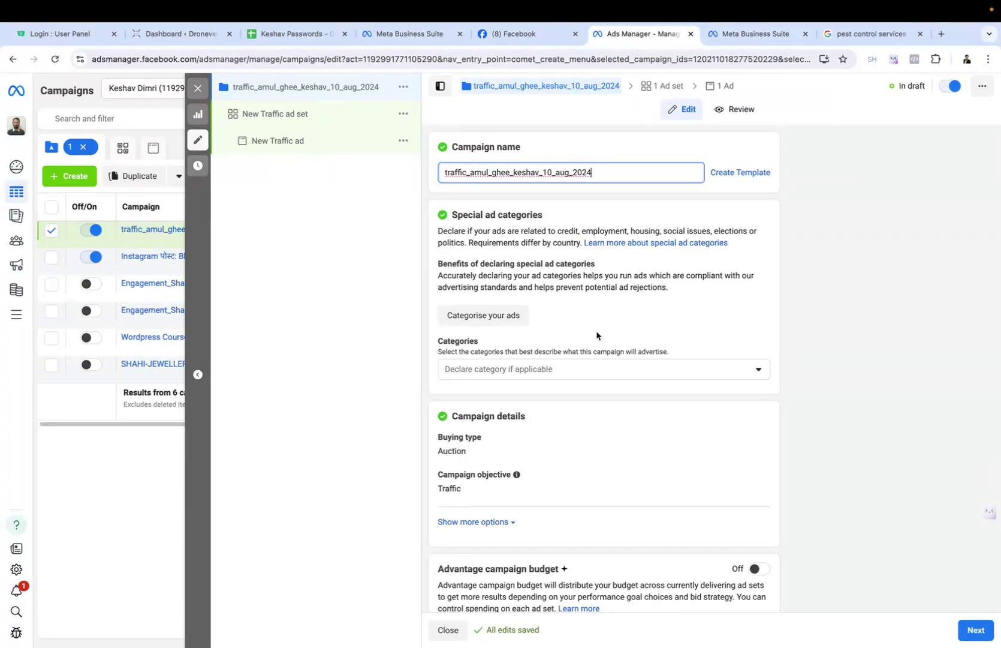
- Leave the special ad category undeclared, review the remaining campaign settings and continue to the ad set
left_click(600, 372)
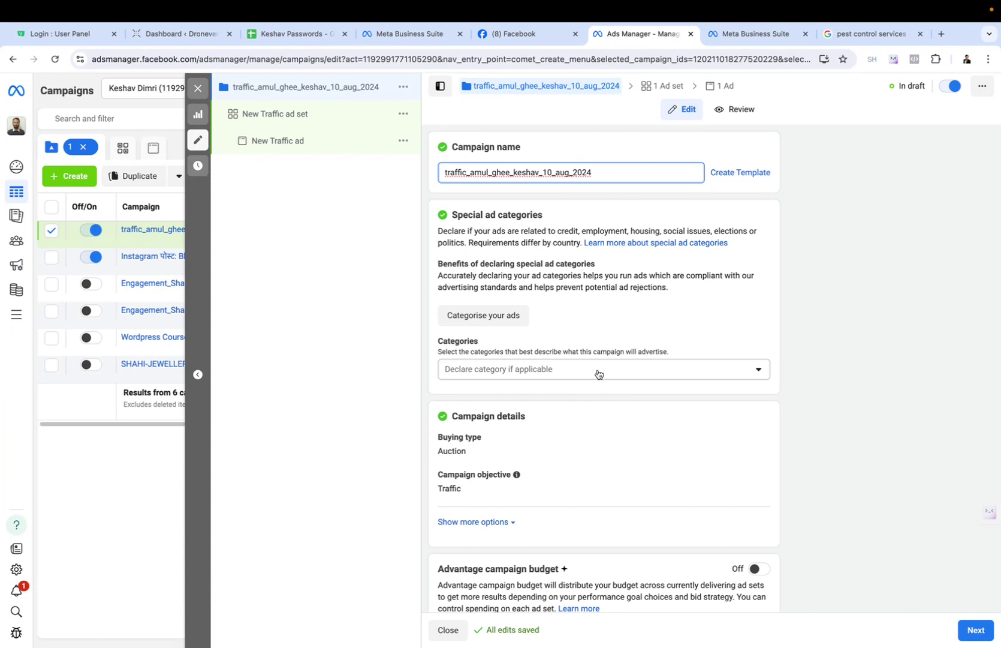
left_click(612, 328)
scroll(730, 525, "down", 2)
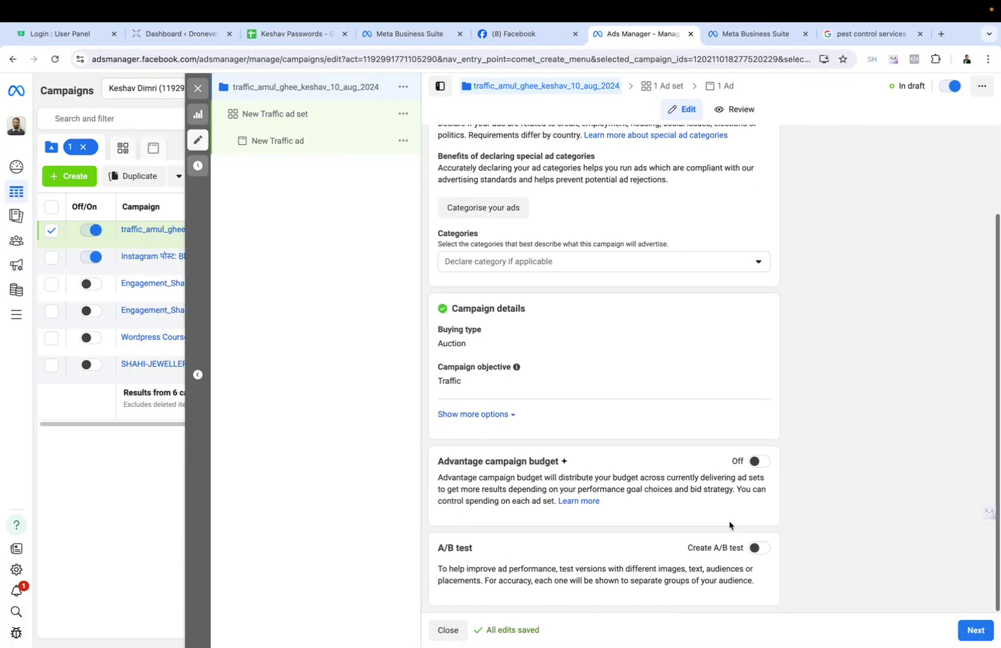
left_click(970, 628)
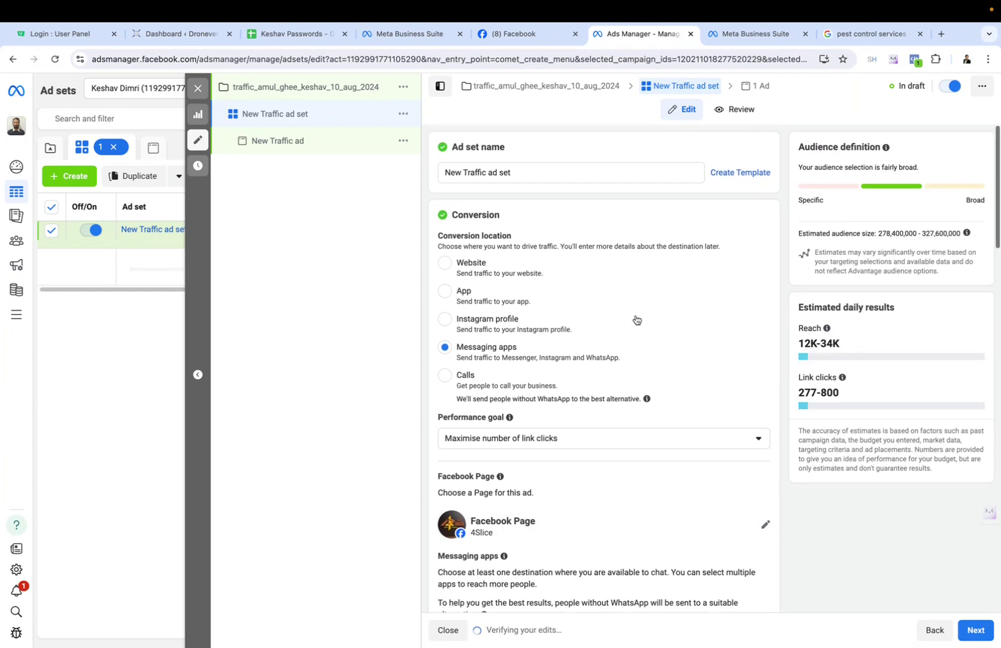
- Set the traffic ad set's conversion location to Website
left_click_drag(427, 231, 447, 238)
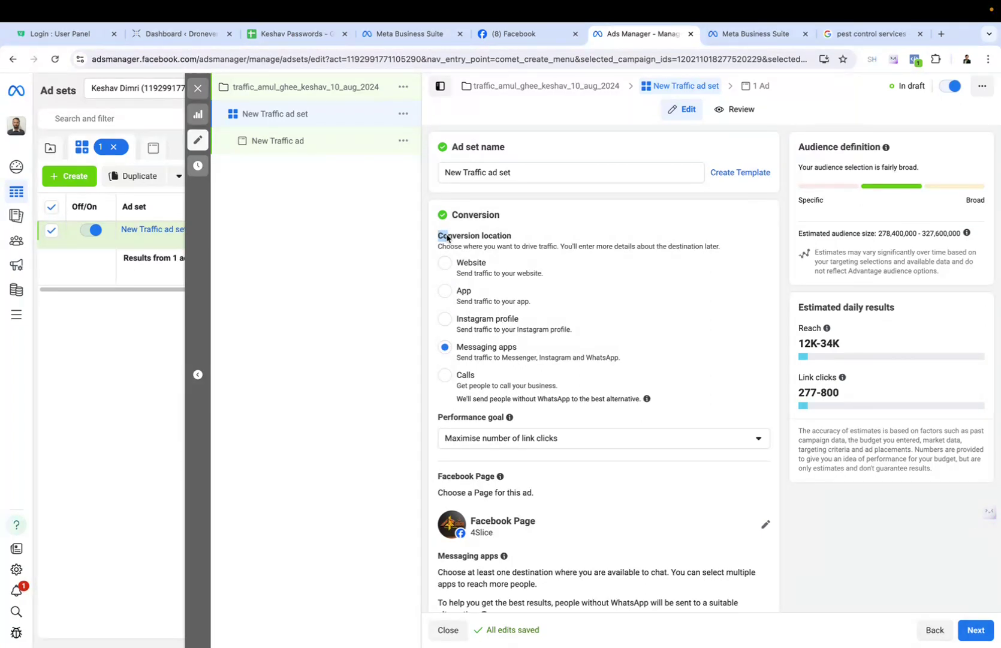
left_click(475, 278)
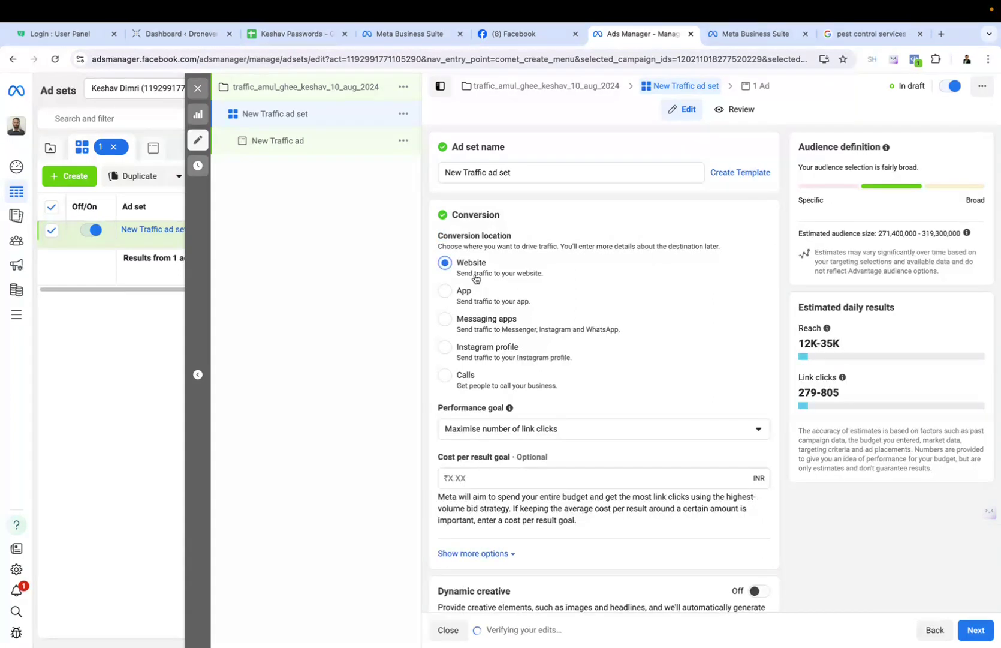
scroll(487, 388, "down", 1)
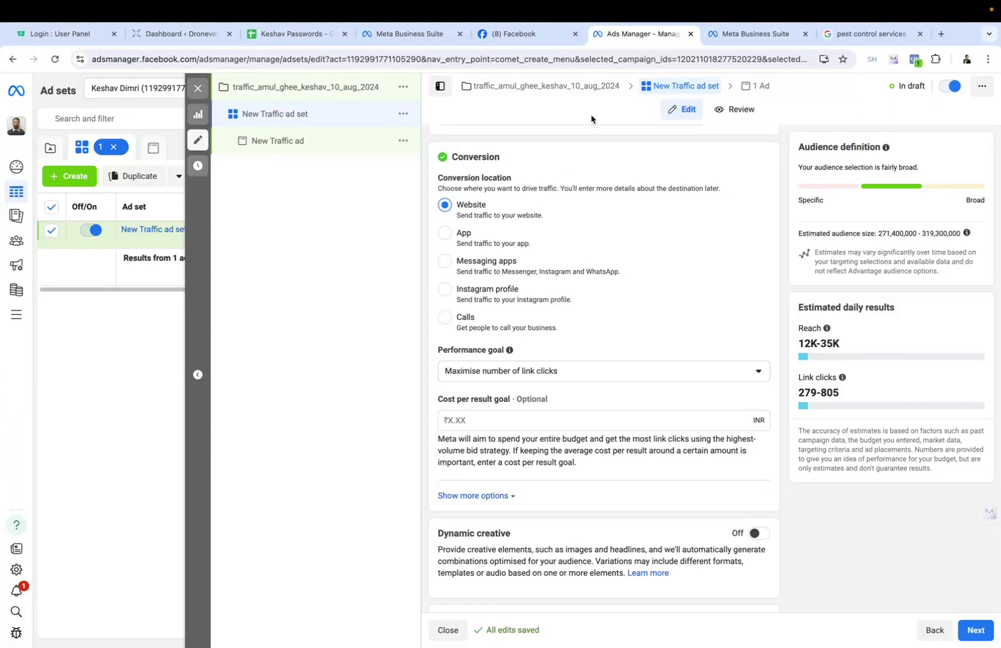
- Show the full text of the sponsored Smartlead AI post in the Facebook feed and return to Ads Manager
left_click(514, 35)
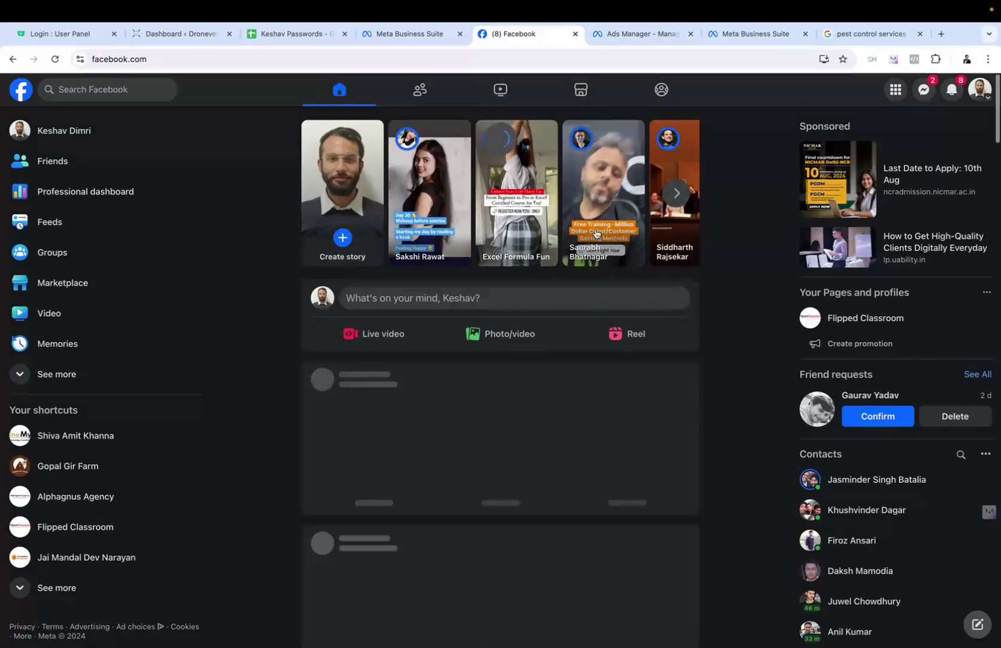
scroll(550, 375, "down", 2)
scroll(550, 377, "down", 12)
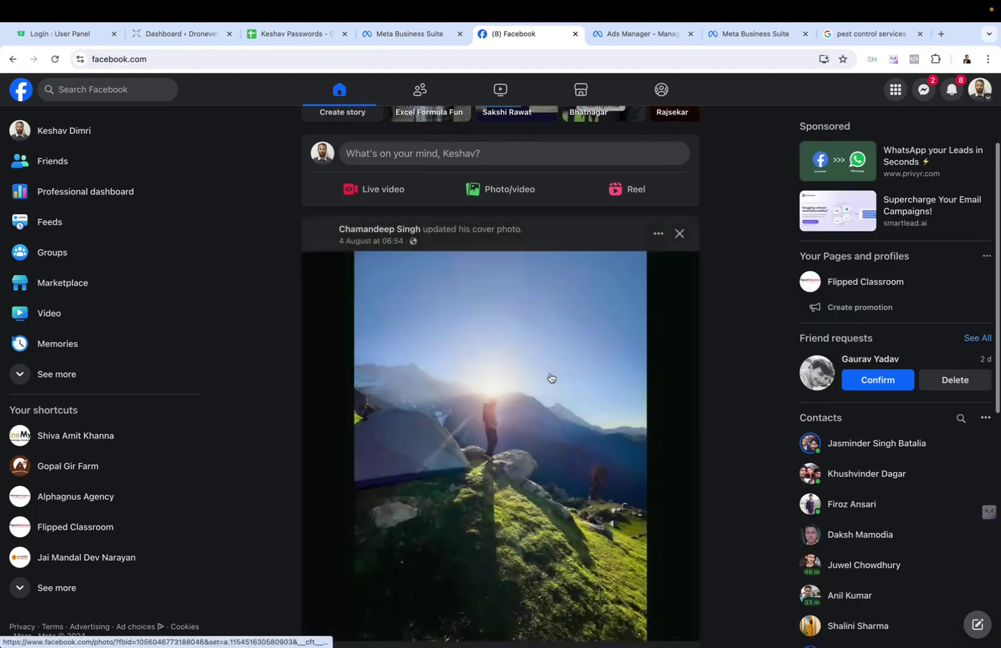
scroll(551, 376, "up", 2)
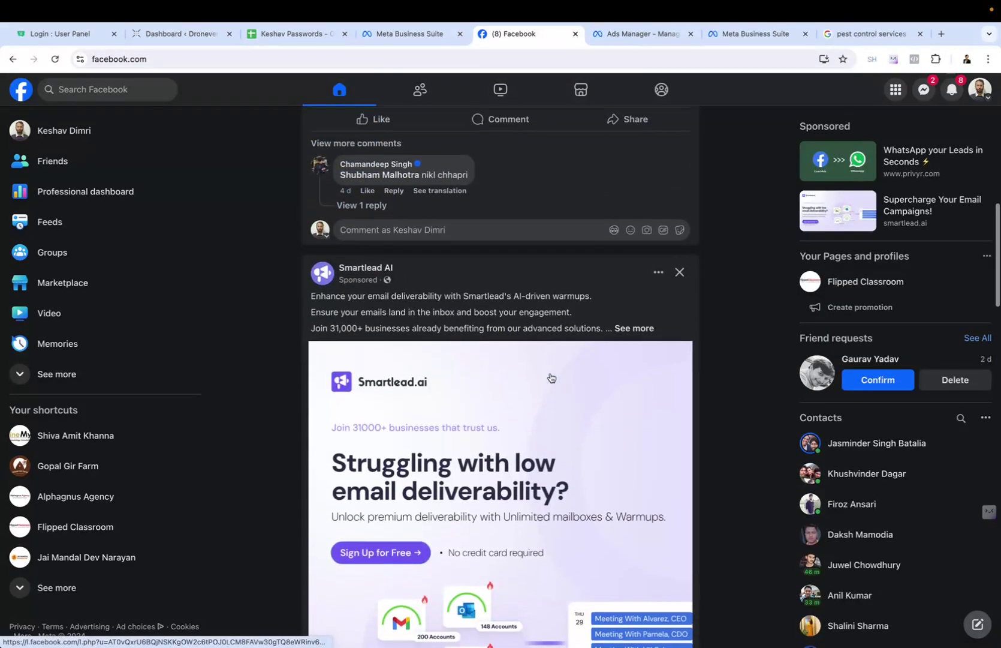
scroll(551, 378, "down", 2)
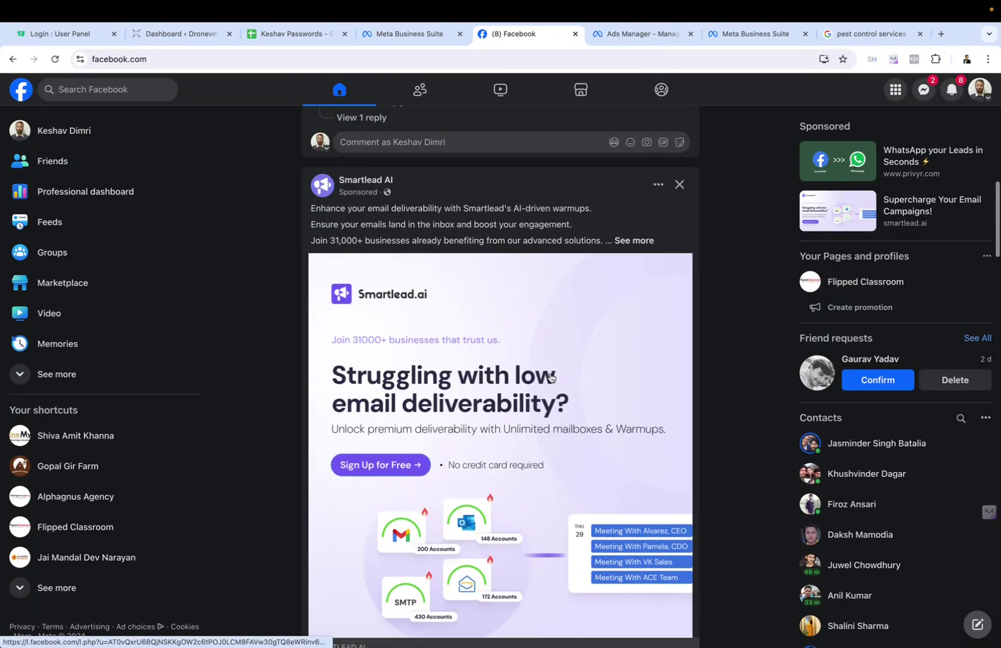
left_click(635, 241)
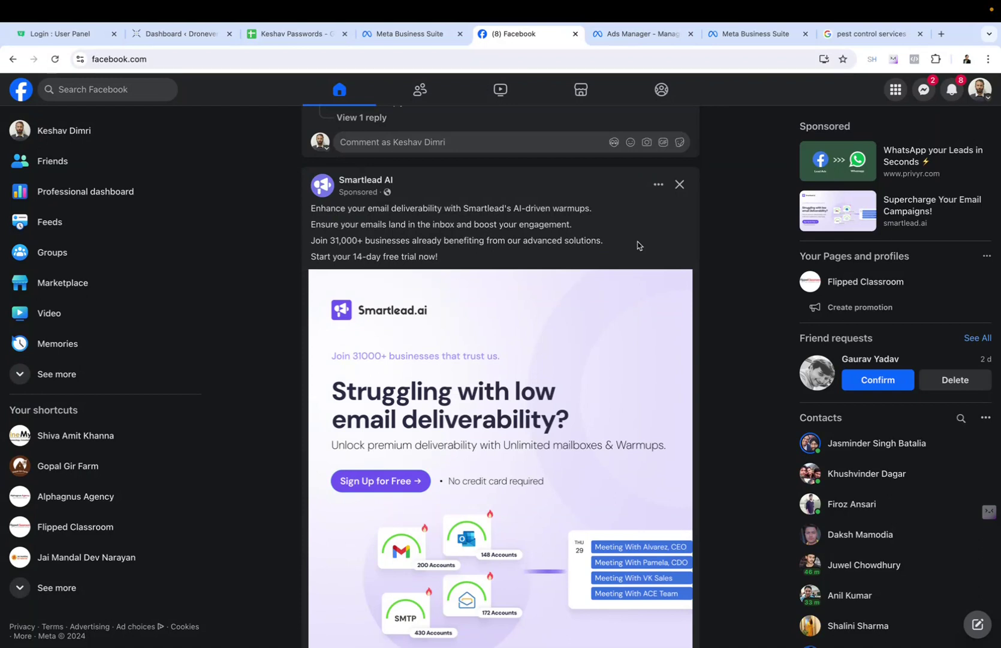
left_click(660, 36)
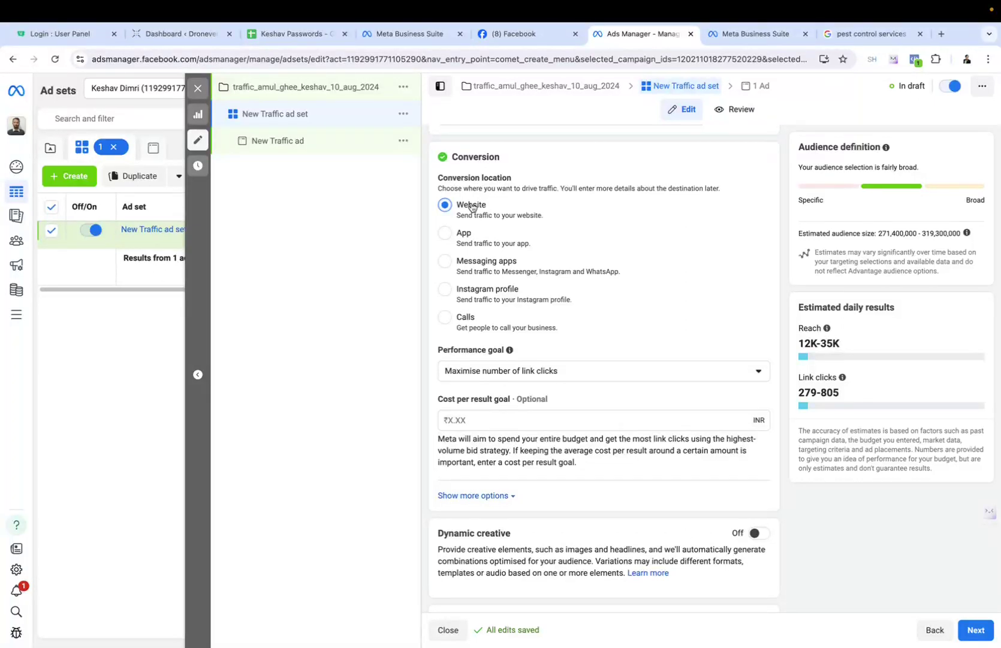
- Review the ad set's performance goal options without changing the selection, and show the Budget & schedule section
left_click(495, 371)
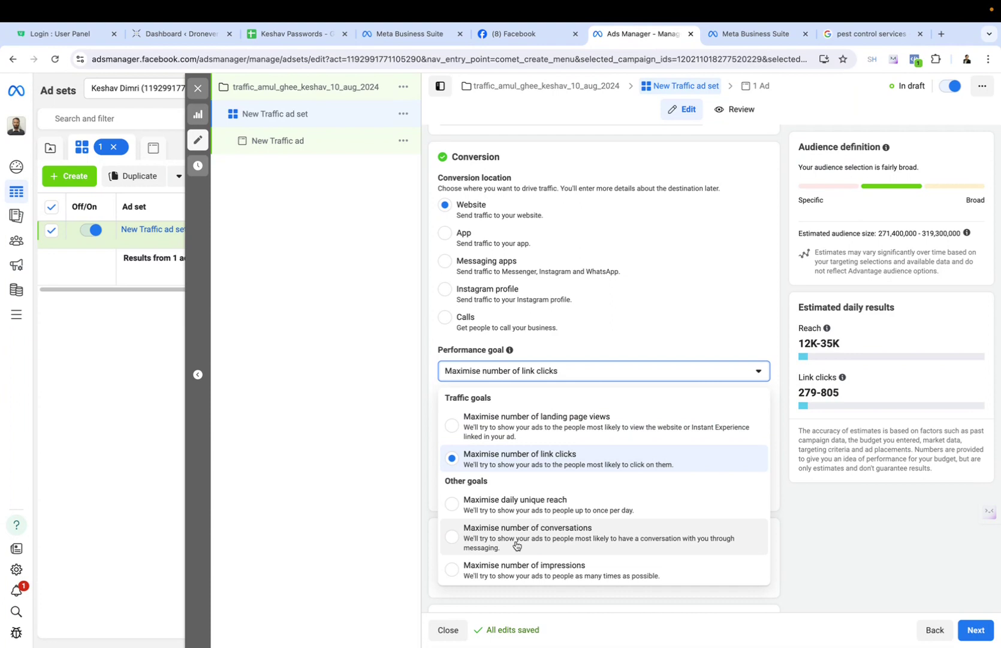
left_click(433, 387)
scroll(433, 385, "down", 2)
scroll(433, 387, "down", 5)
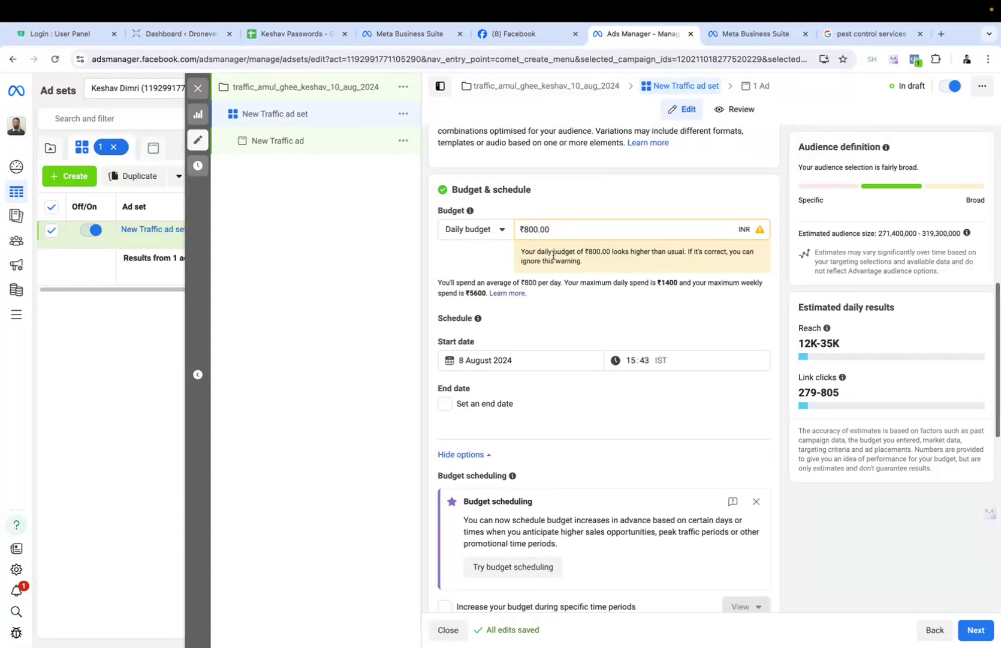
- Set the traffic ad set's daily budget to ₹500 and open the start date calendar
double_click(530, 229)
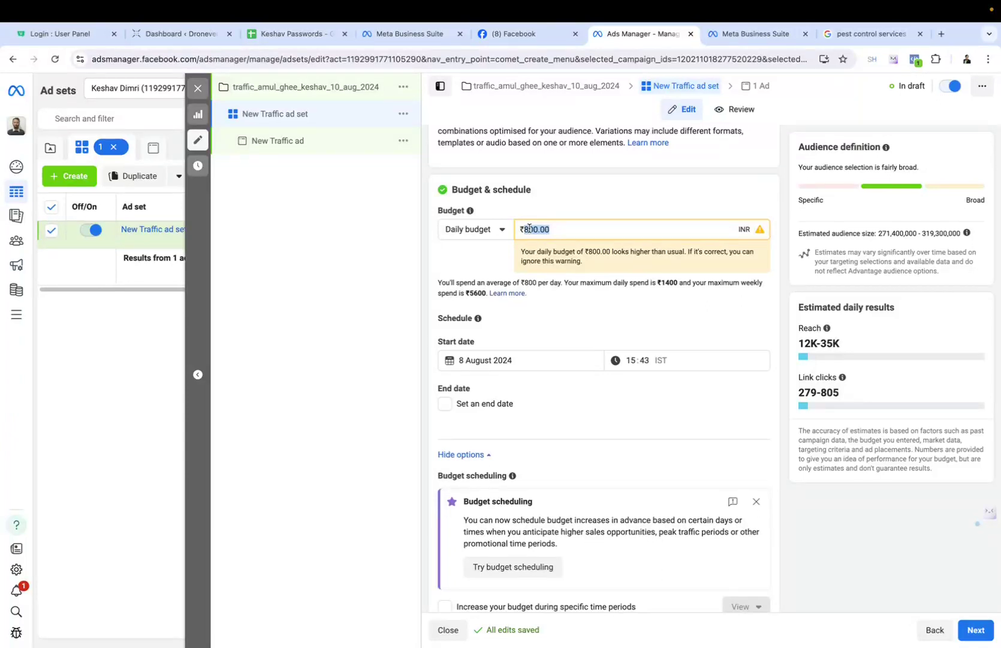
type("500")
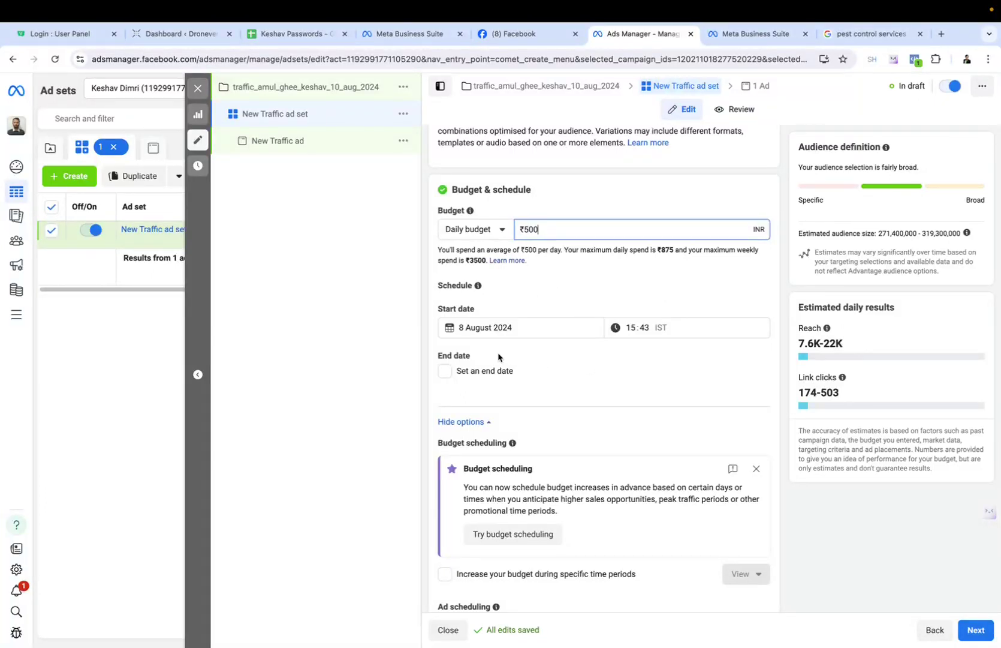
left_click(458, 325)
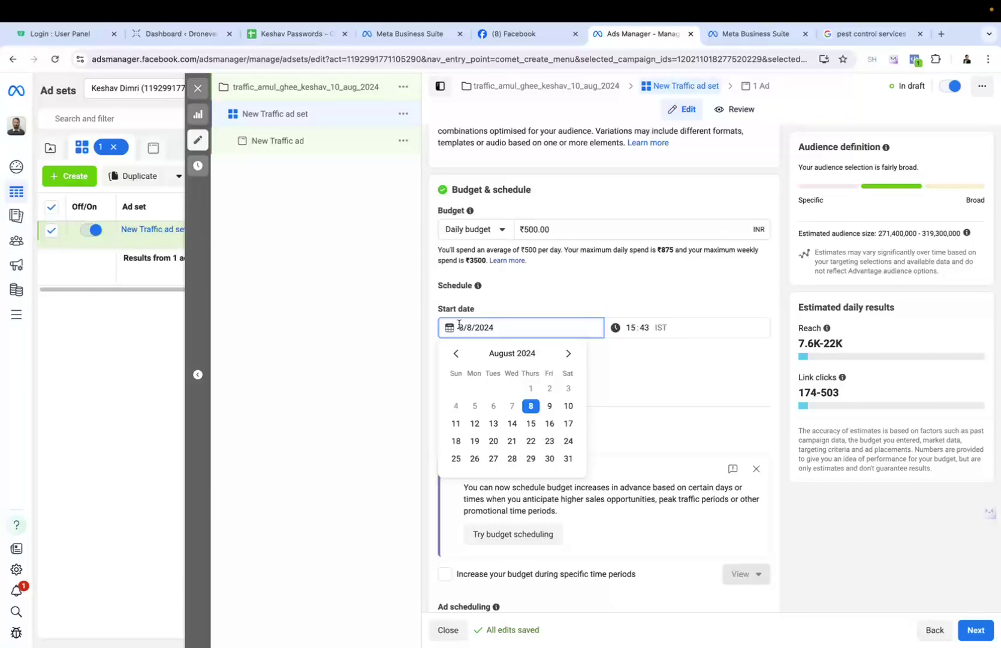
mouse_move(3, 10)
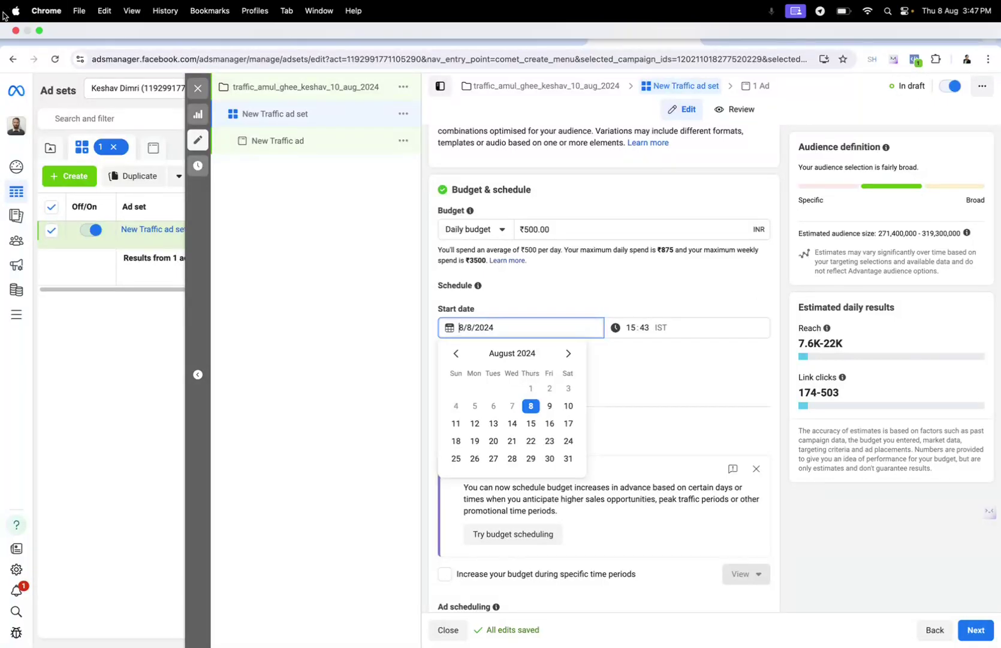
left_click(40, 31)
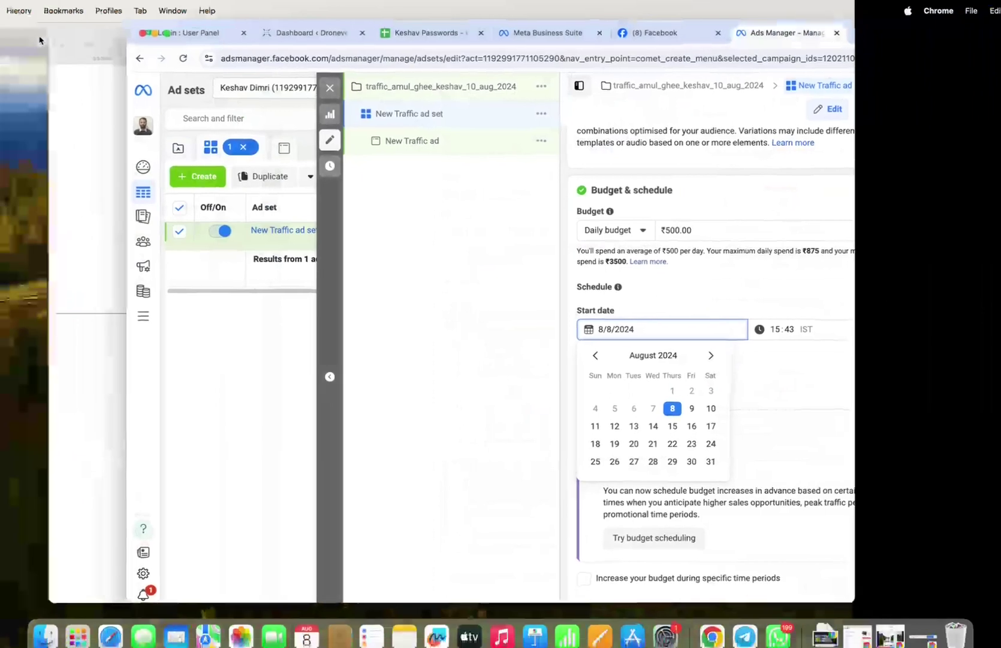
left_click(920, 628)
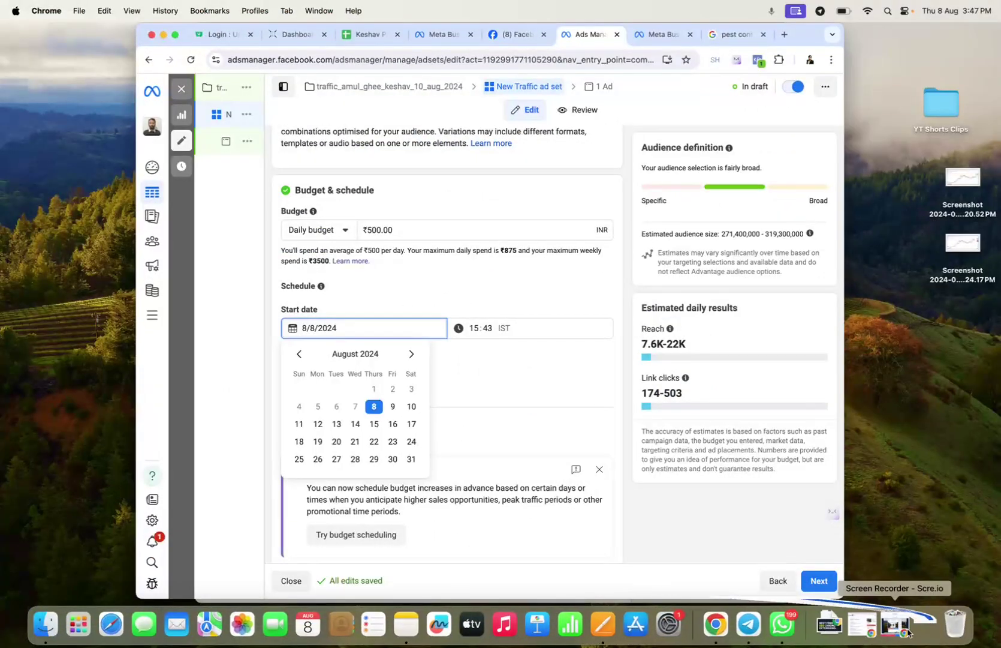
left_click(904, 631)
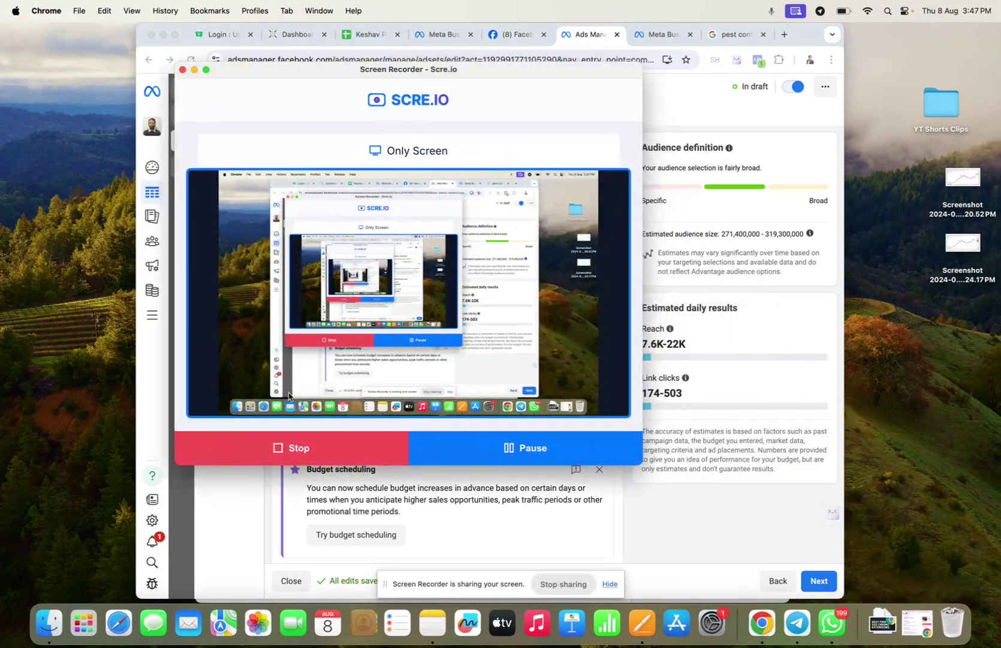